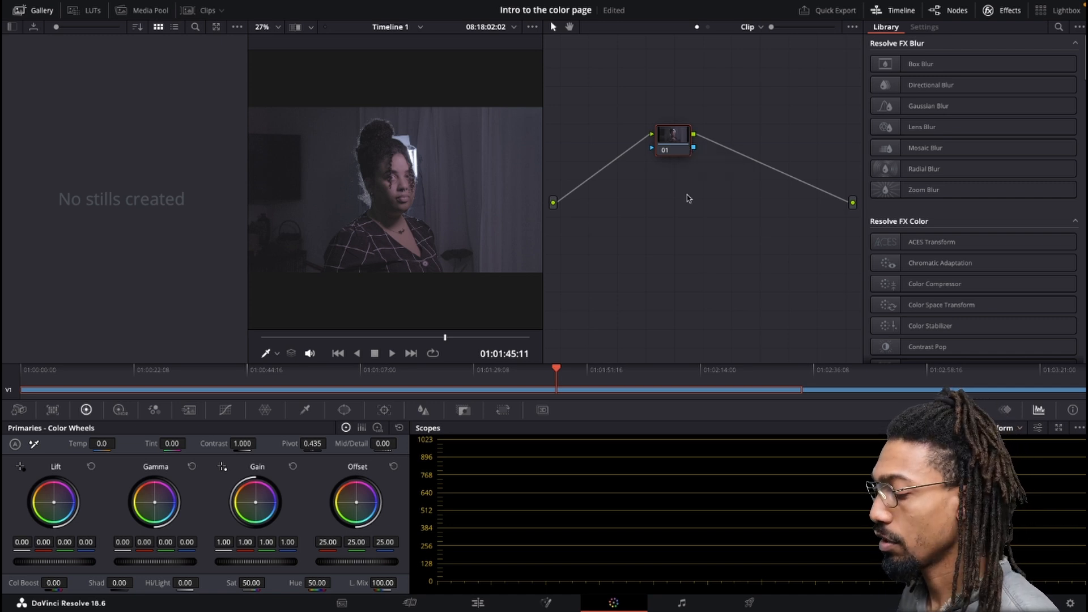
Build a chain of four serial nodes by adding one after node 01 and two more before the existing nodes.
key(alt+s)
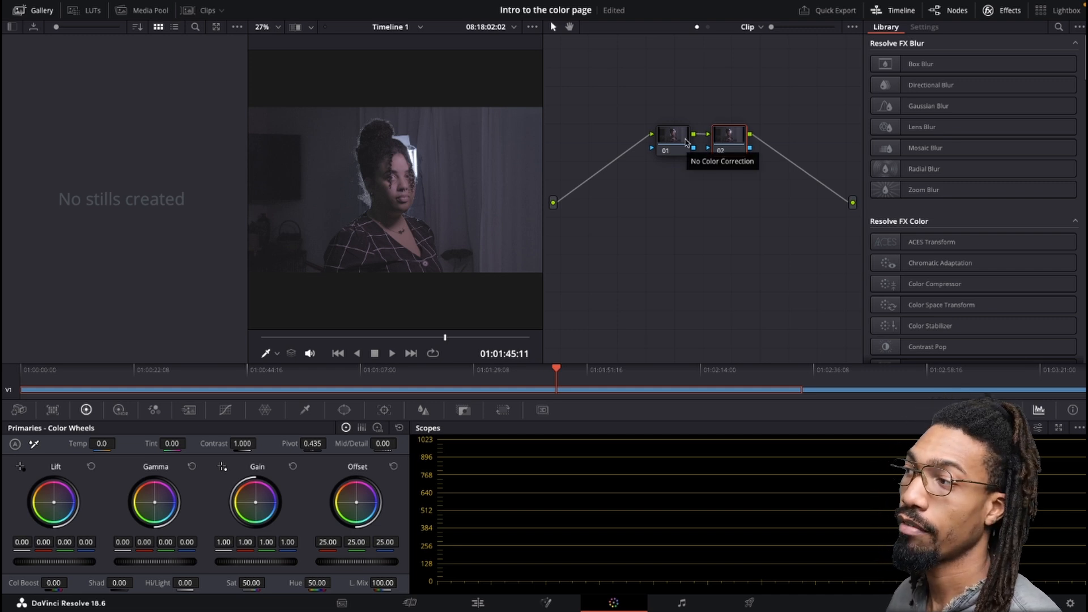
click(687, 143)
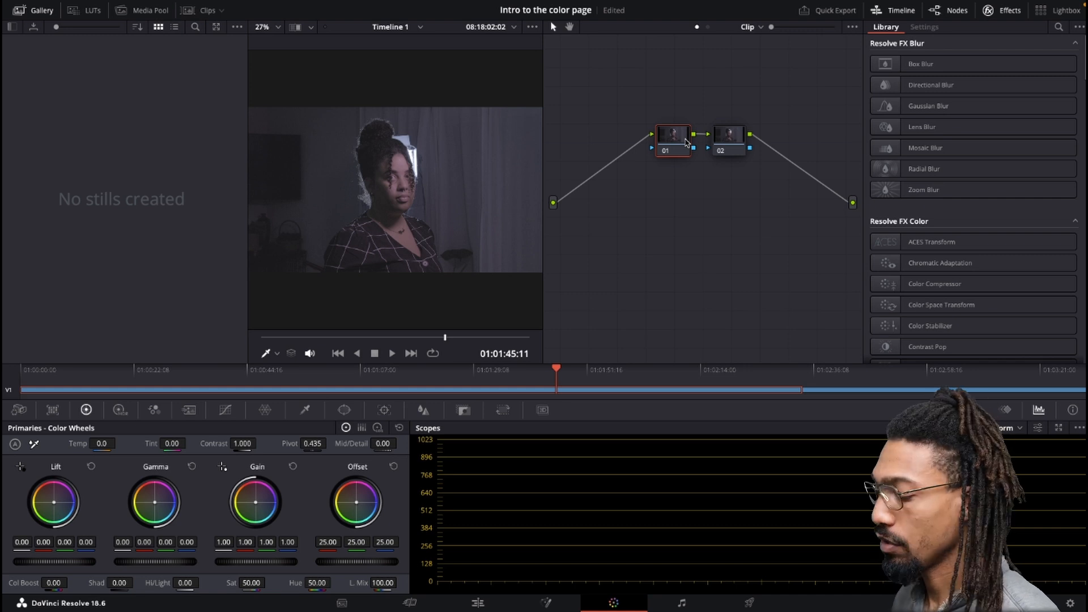
key(shift+s)
drag(675, 176, 615, 136)
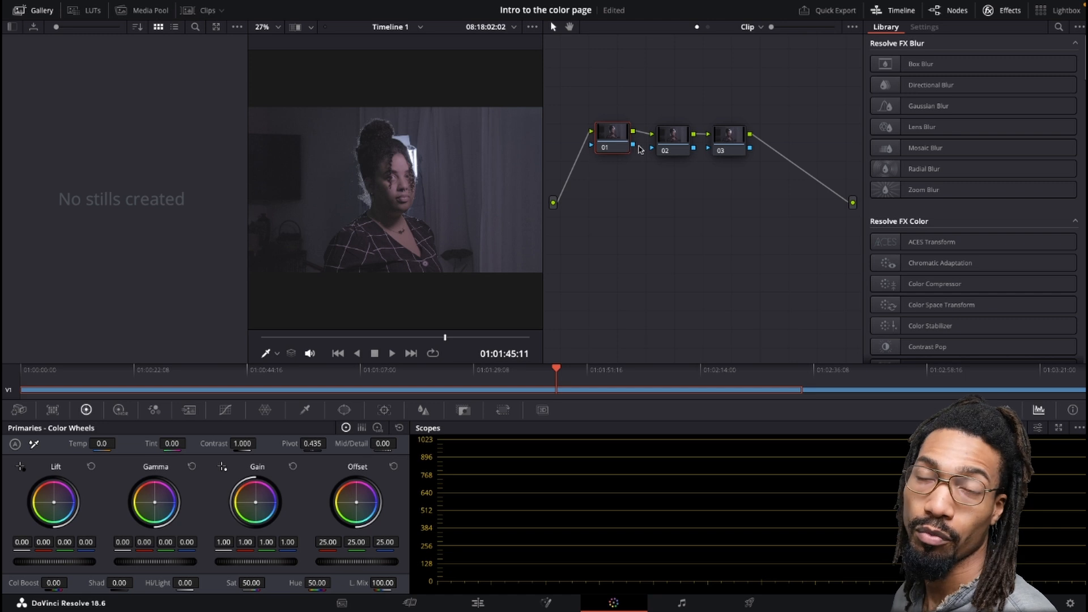
click(674, 144)
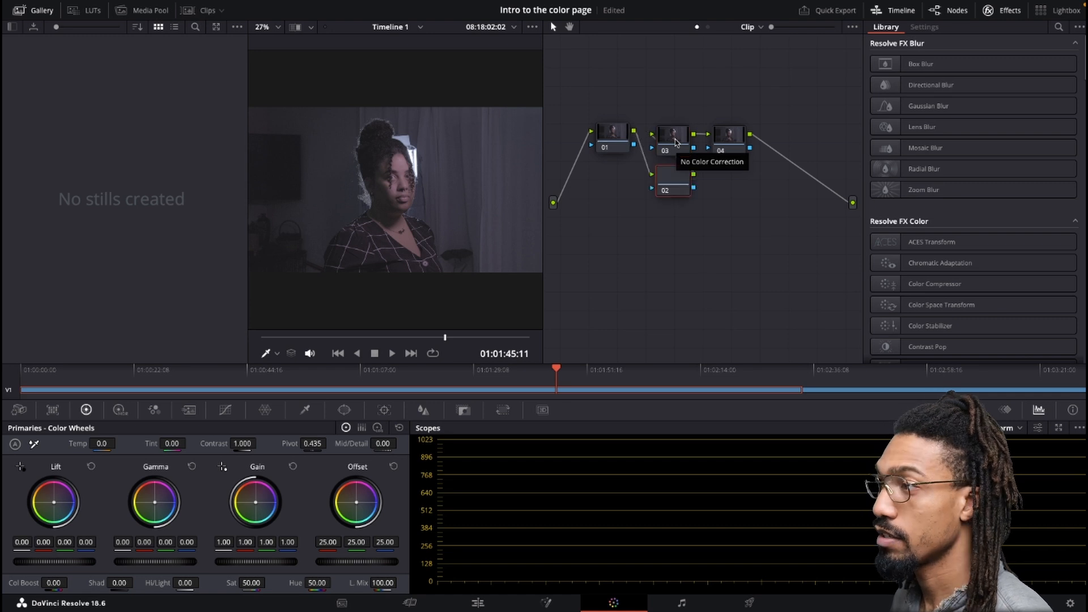
key(shift+s)
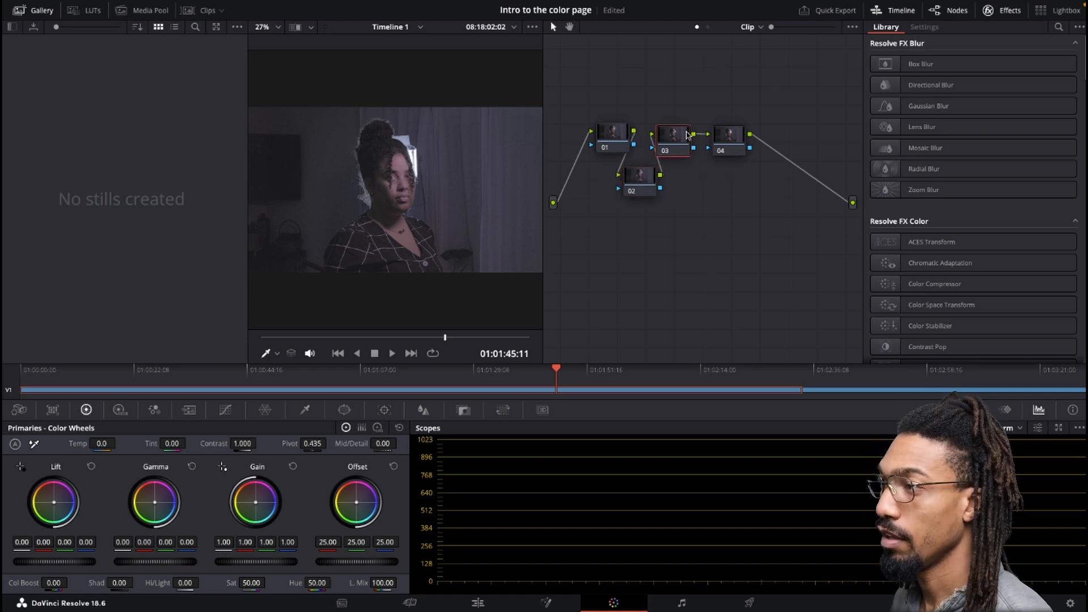
Spread the four nodes out into an evenly spaced row across the node graph.
click(725, 135)
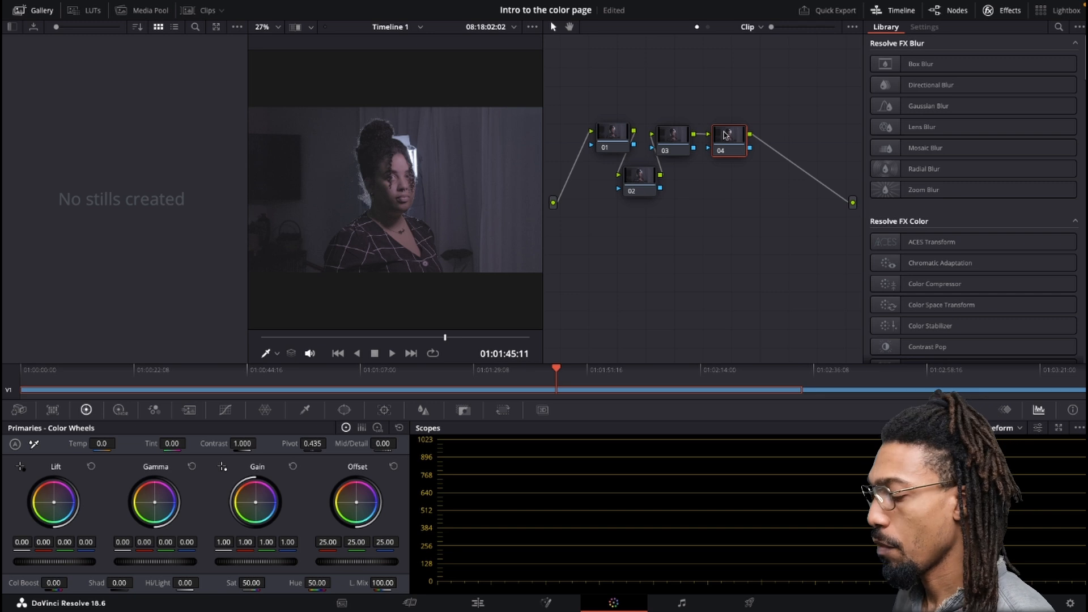
drag(725, 134, 837, 124)
drag(644, 143, 638, 138)
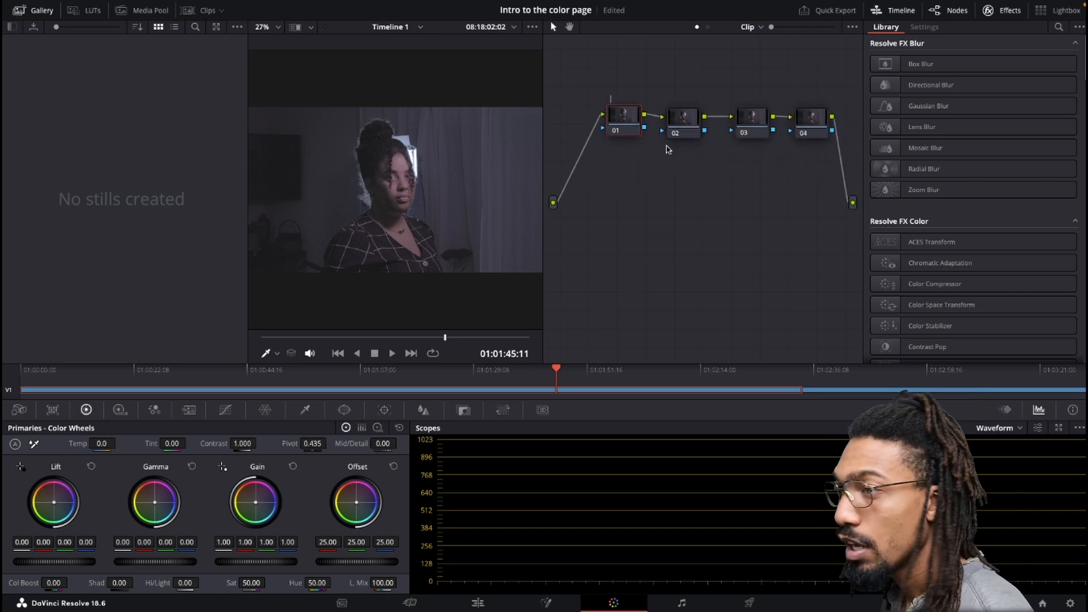
Label the first node Primaries and the second node Curves.
text(imaries)
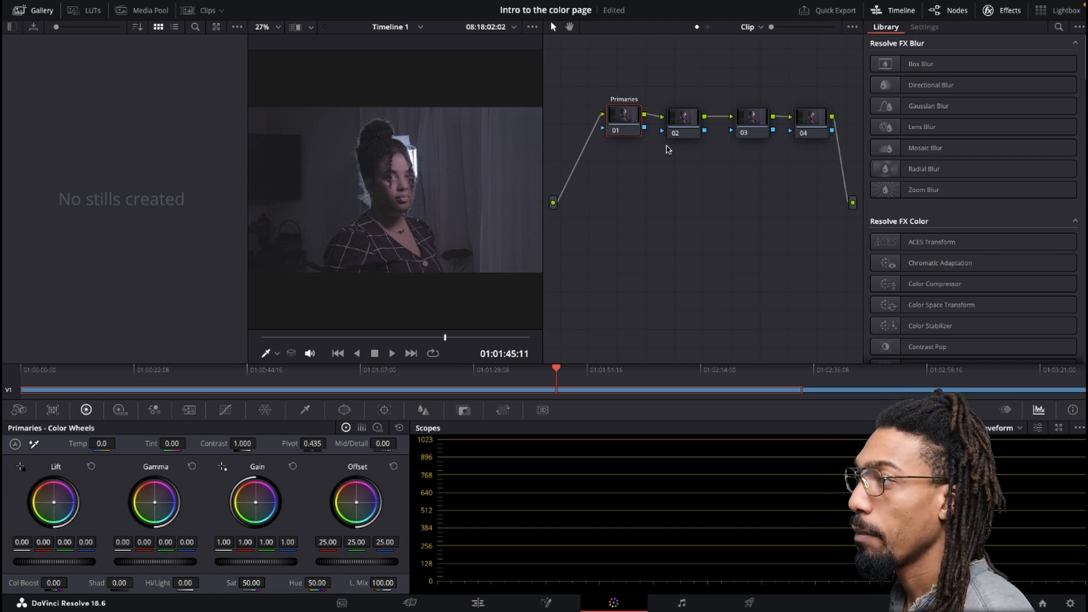
click(684, 119)
right_click(685, 119)
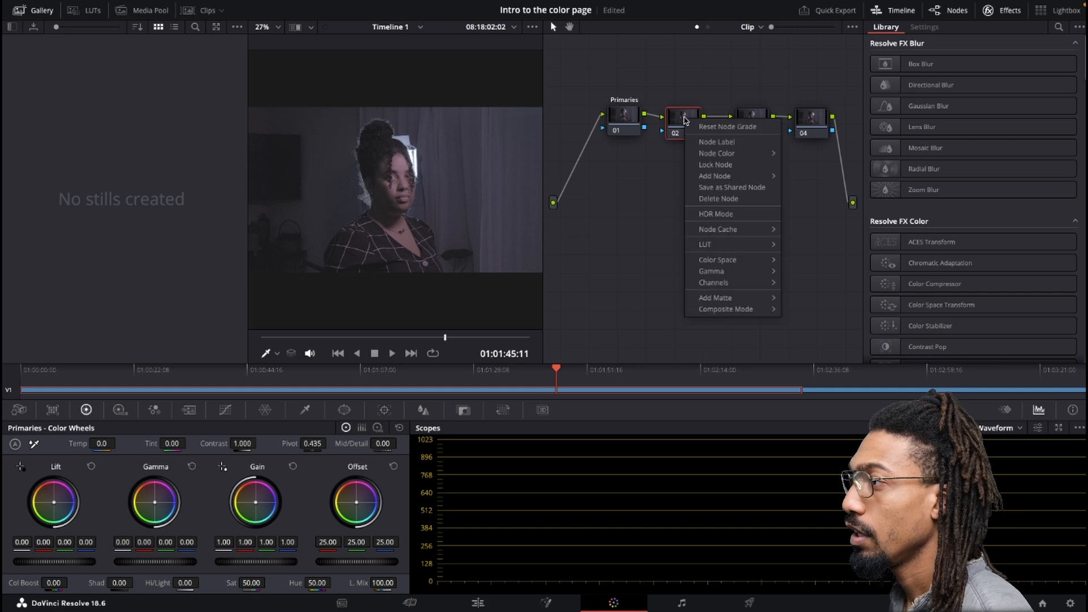
click(728, 144)
text(Cur)
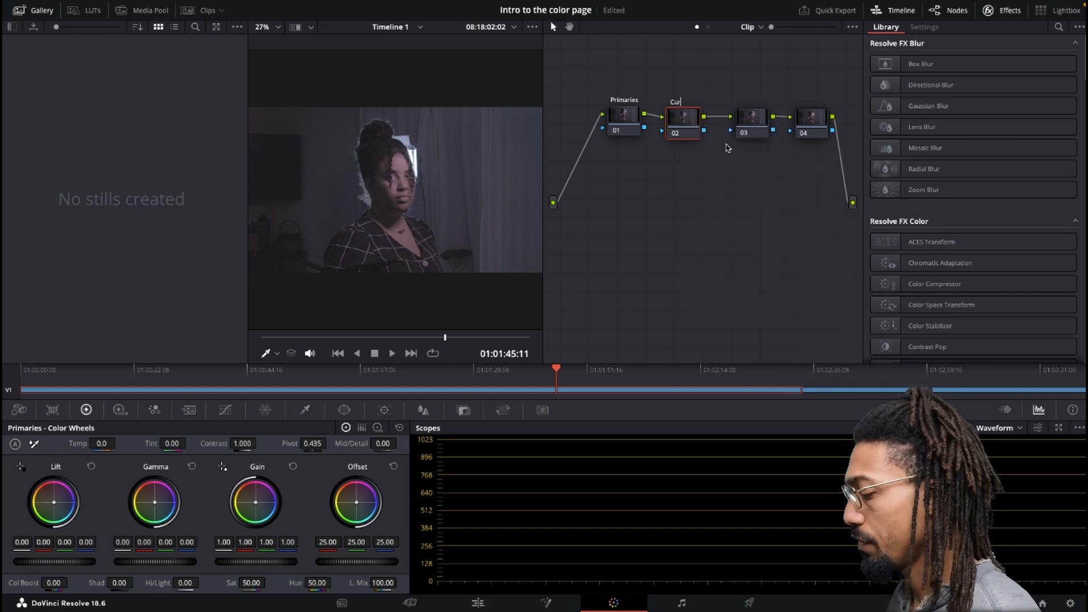
text(ves)
Label the third node Vig and move it closer to the Curves node.
right_click(754, 120)
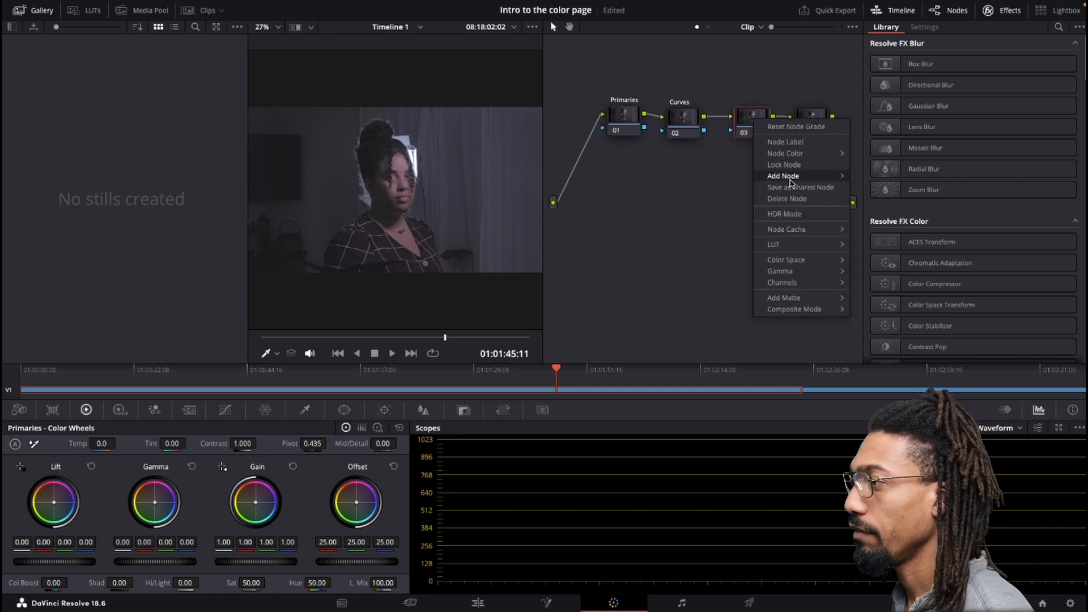
click(799, 142)
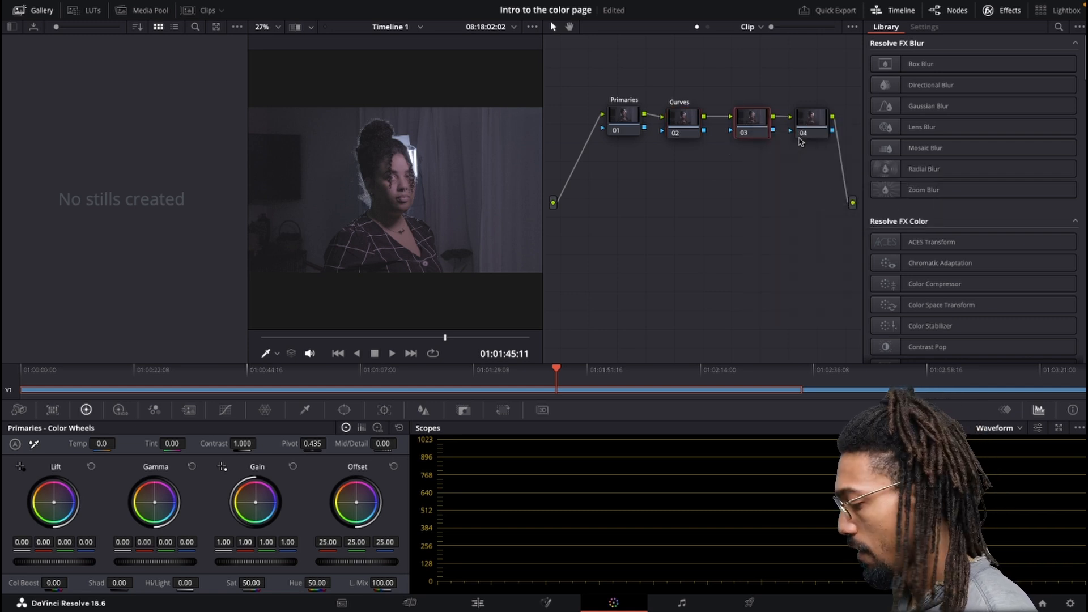
text(Vig)
drag(752, 125, 732, 123)
Label the fourth node LUT.
click(810, 119)
right_click(810, 121)
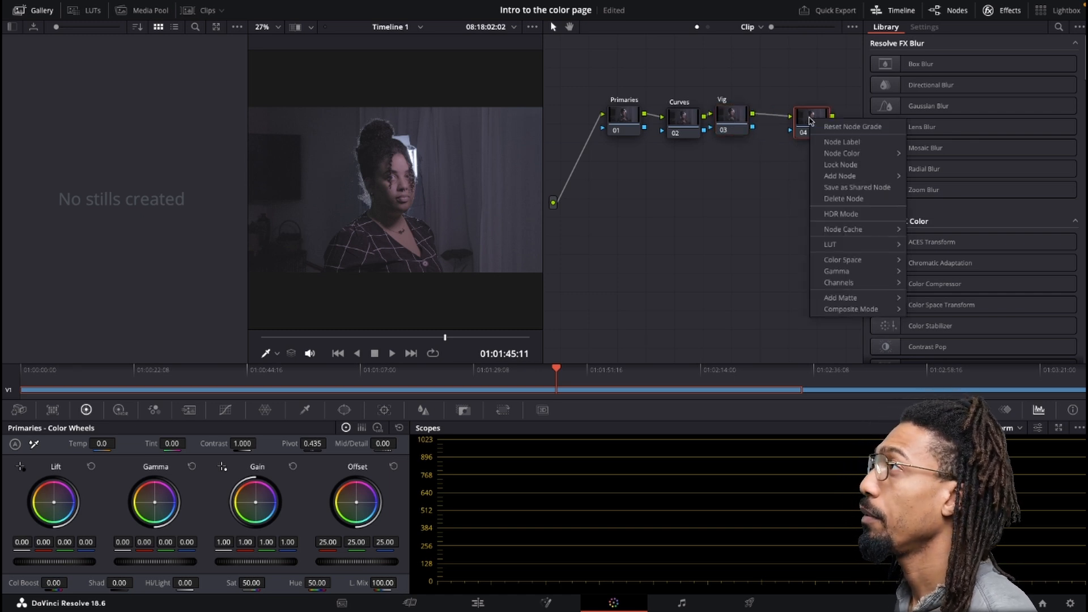
mouse_move(834, 158)
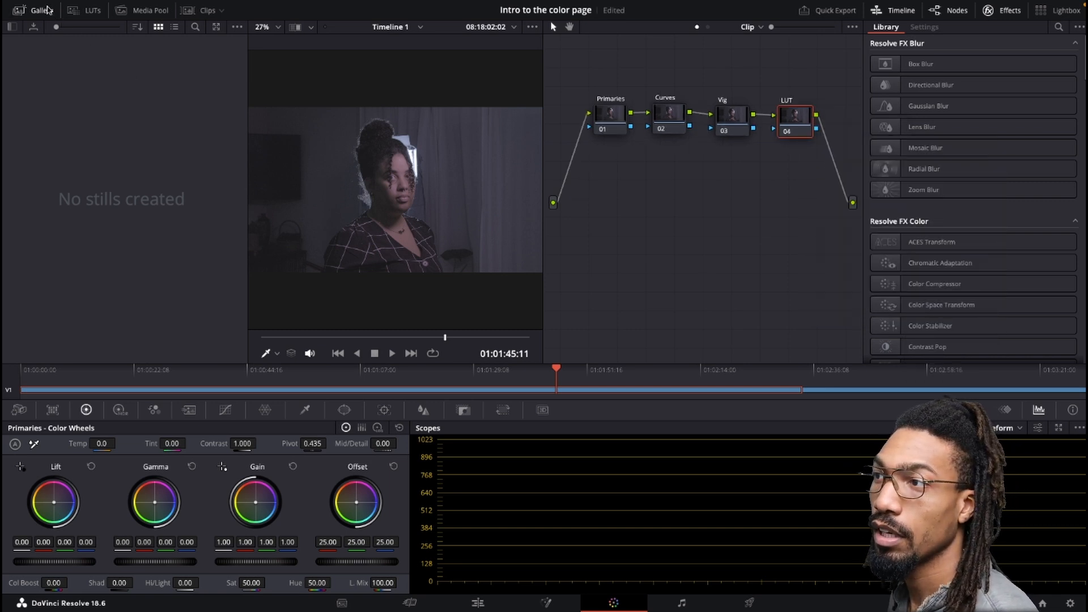
Hide the stills gallery and resize the viewer and node graph so all nodes fit, shifting the LUT node outward.
click(47, 9)
drag(544, 223, 627, 221)
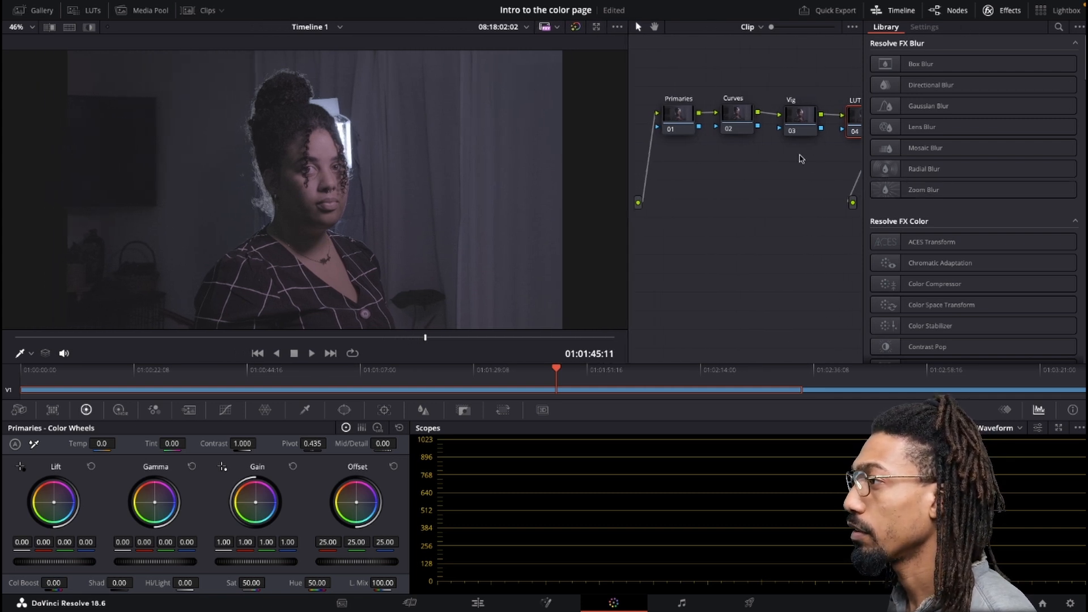
drag(627, 154, 527, 155)
mouse_move(794, 117)
mouse_down()
mouse_move(769, 119)
mouse_move(802, 113)
mouse_up()
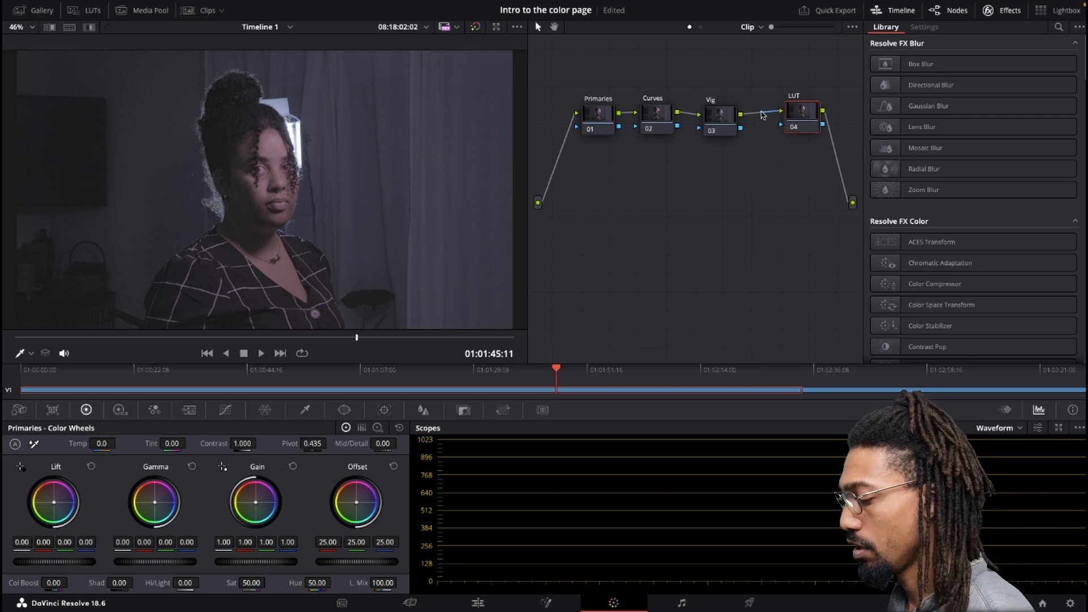
Insert a serial node before the LUT node and label it FX.
key(shift+s)
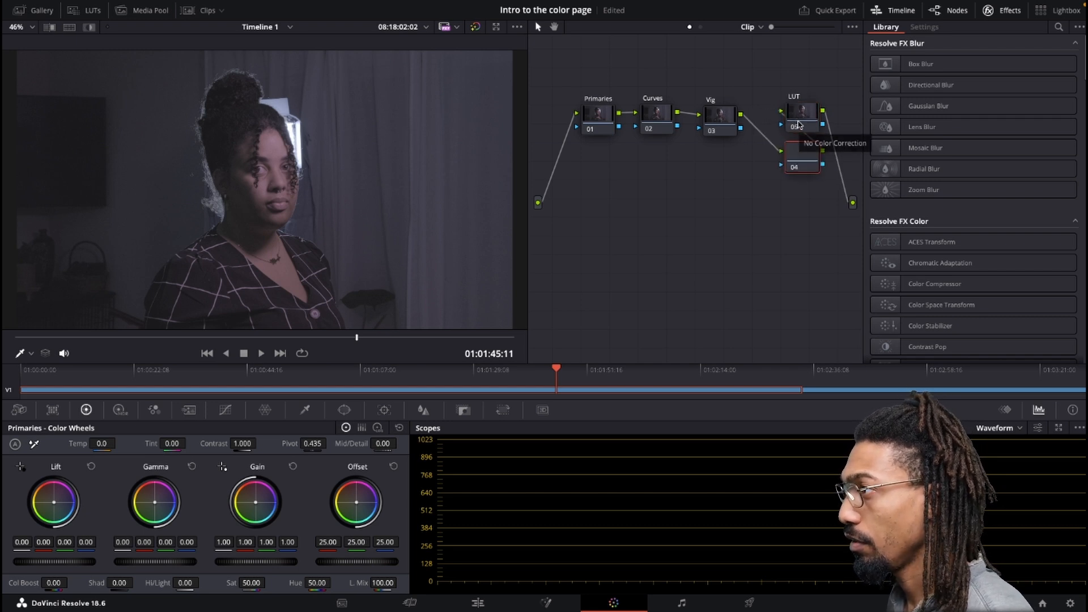
drag(798, 147, 770, 162)
right_click(771, 161)
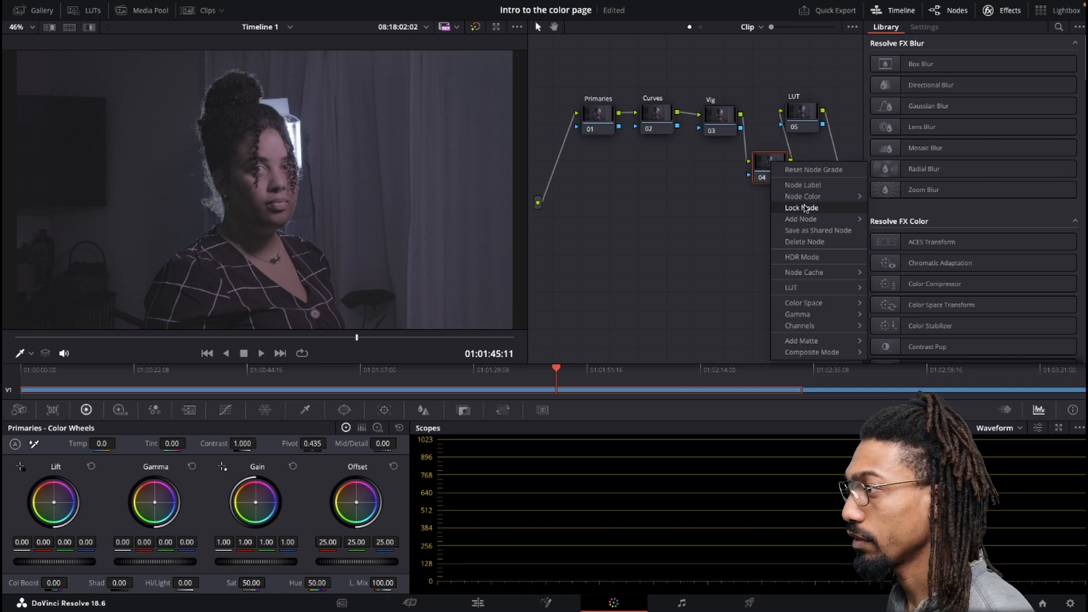
click(805, 185)
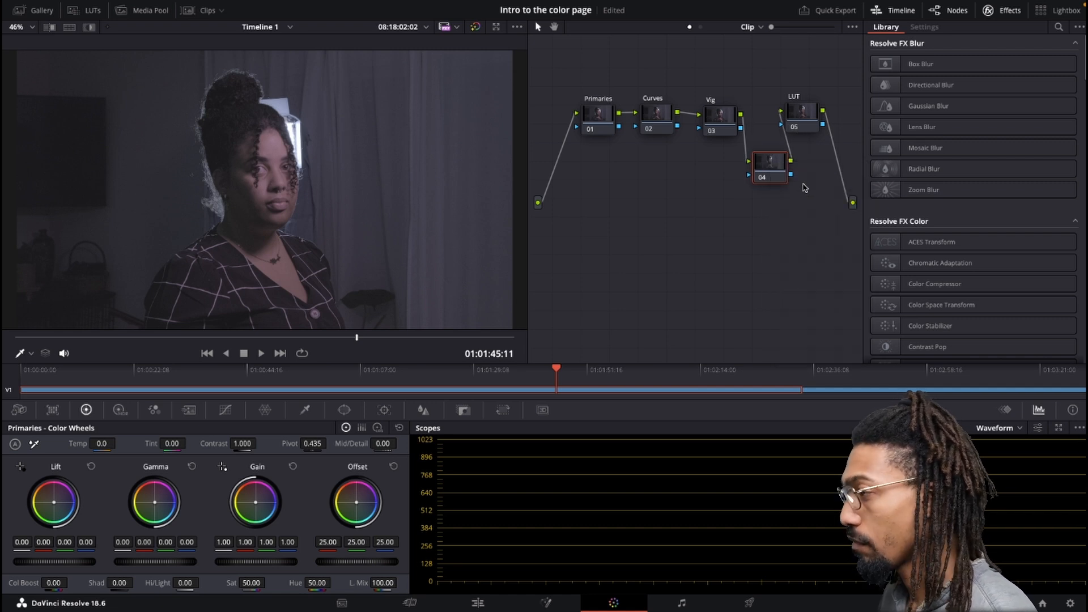
Select the Primaries node and view the Camera Raw and Color Match tools before returning to the primary color wheels.
click(596, 132)
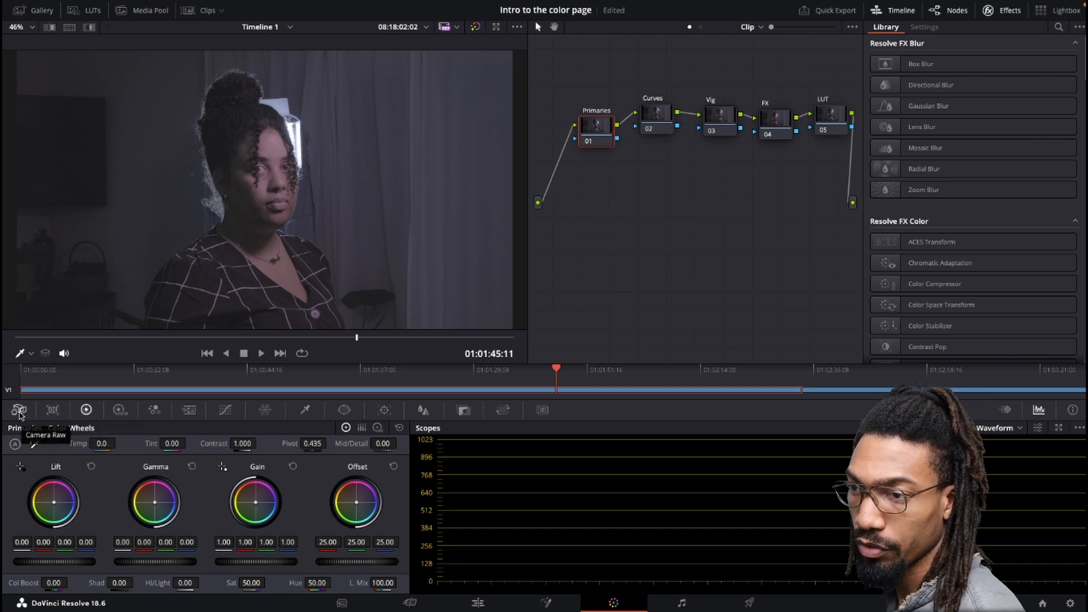
click(19, 410)
click(53, 411)
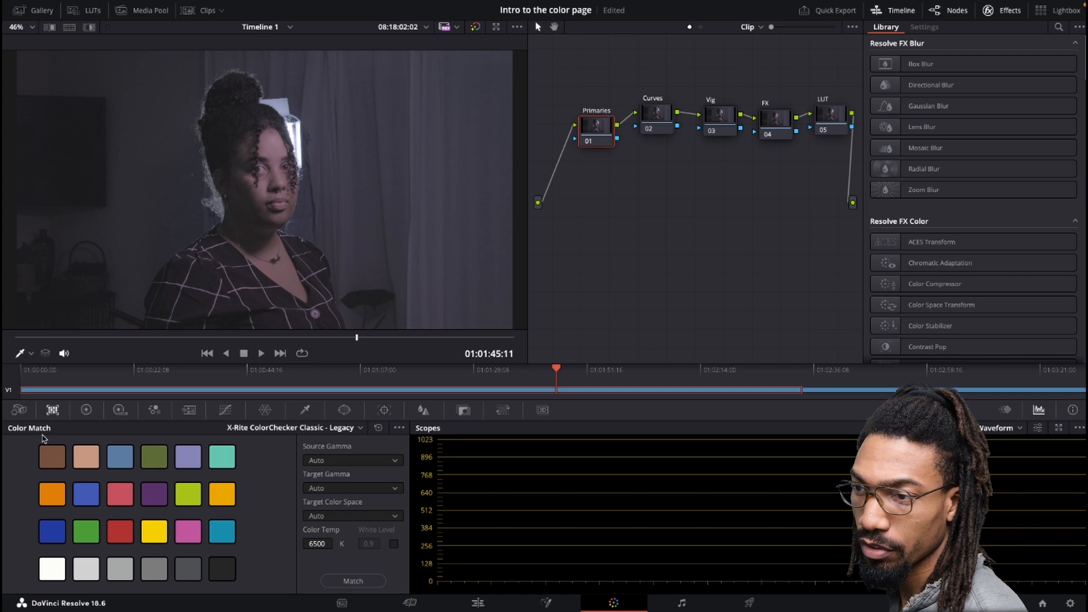
click(92, 412)
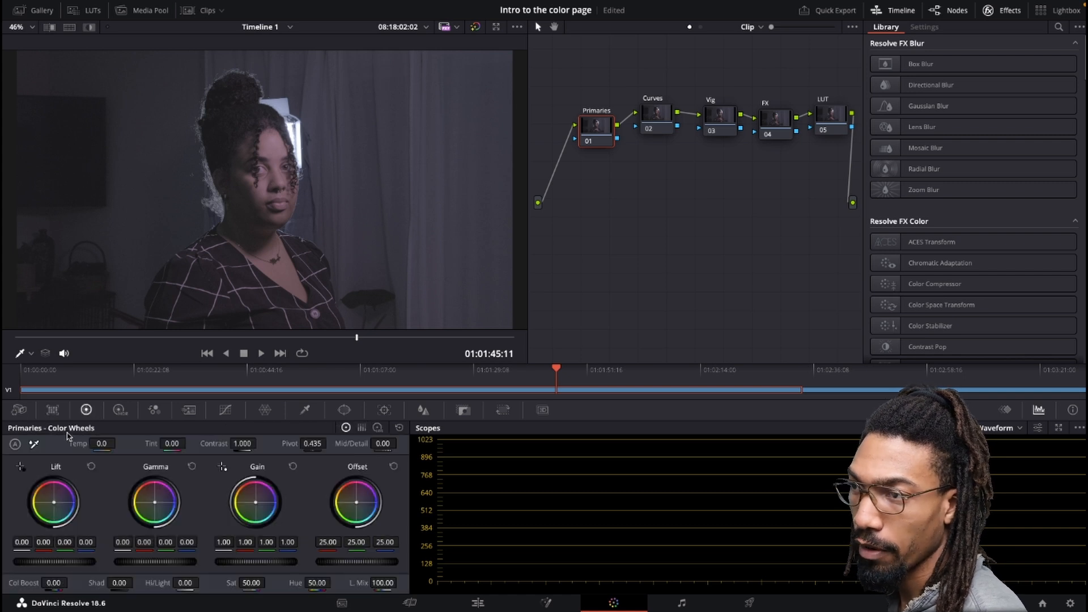
Apply the first XT3 LUT from the X-T3 folder in Downloaded LUTS to the LUT node and close the LUT browser.
click(838, 121)
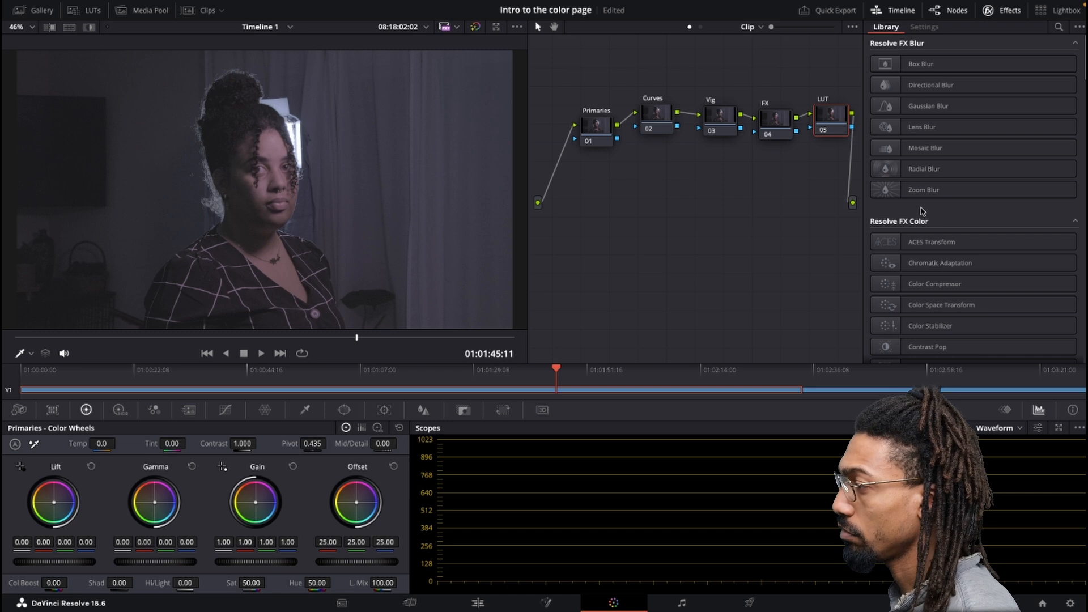
scroll(923, 266, down, 1)
scroll(941, 256, up, 1)
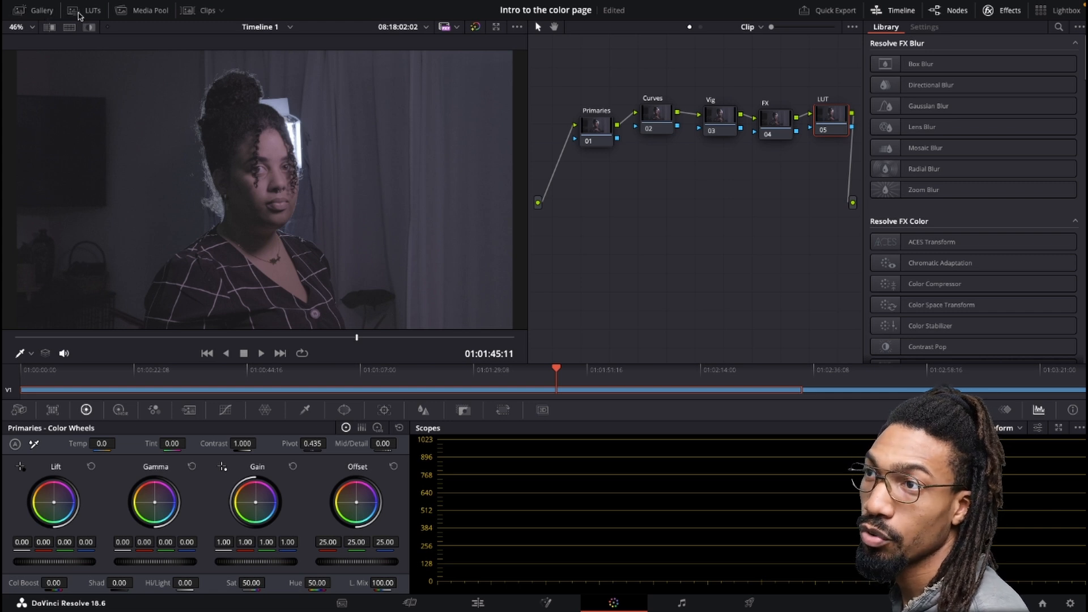
click(79, 11)
click(48, 150)
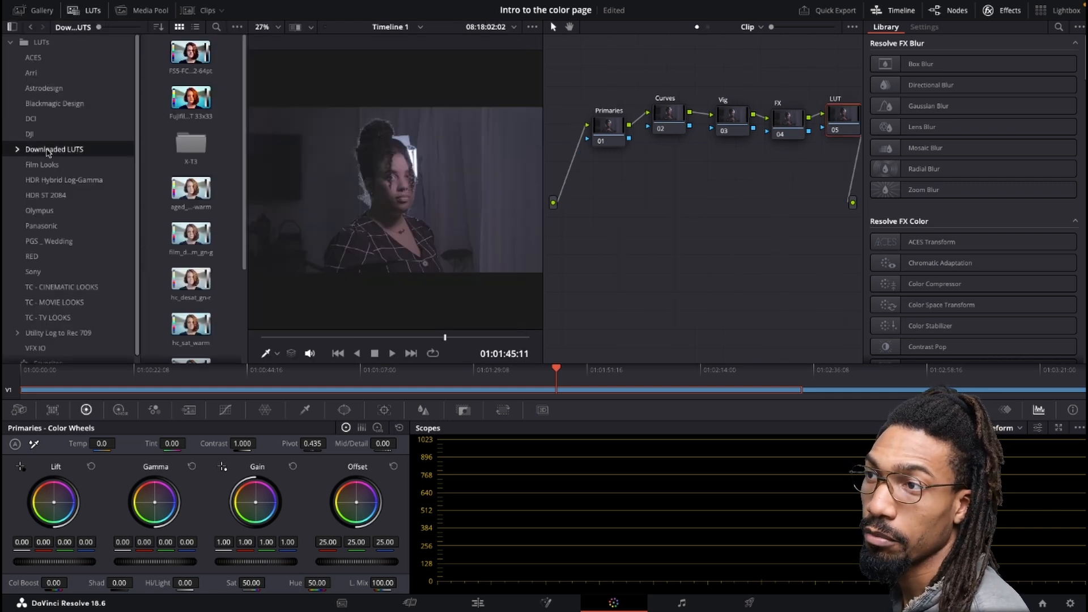
double_click(193, 146)
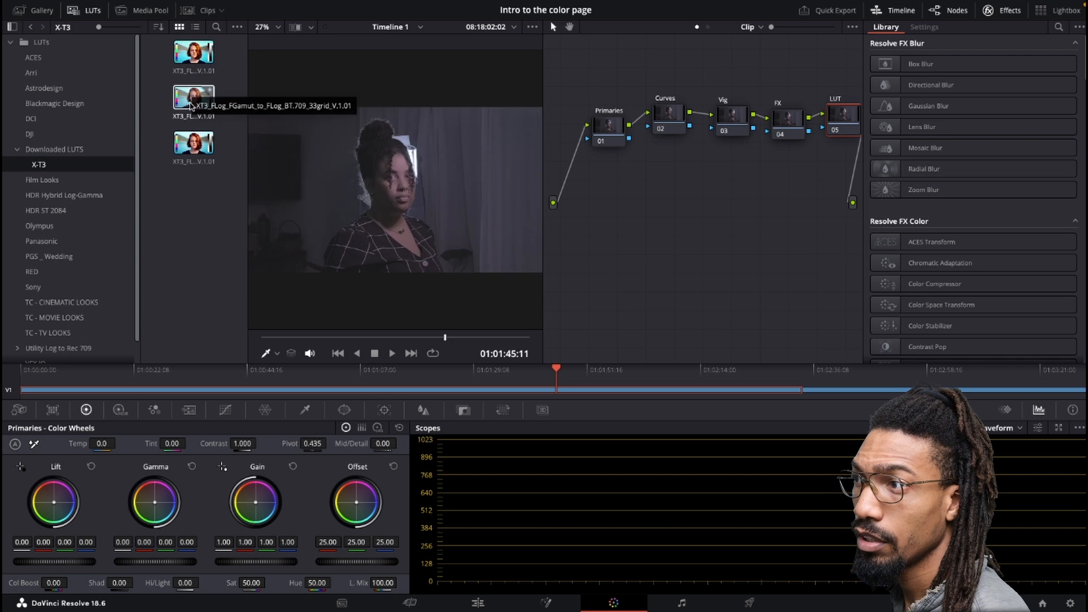
double_click(191, 55)
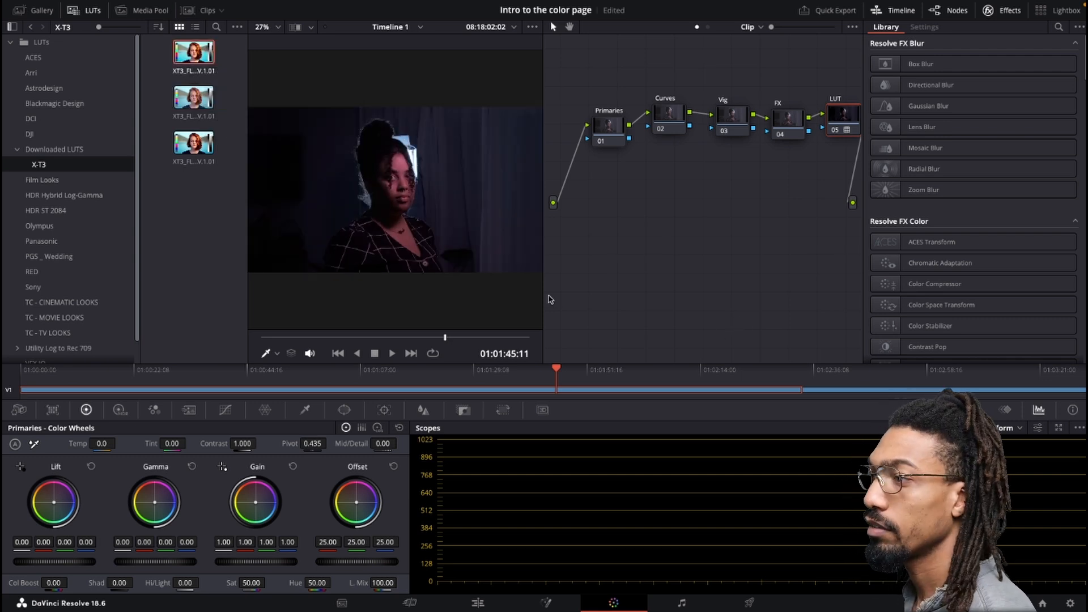
click(79, 11)
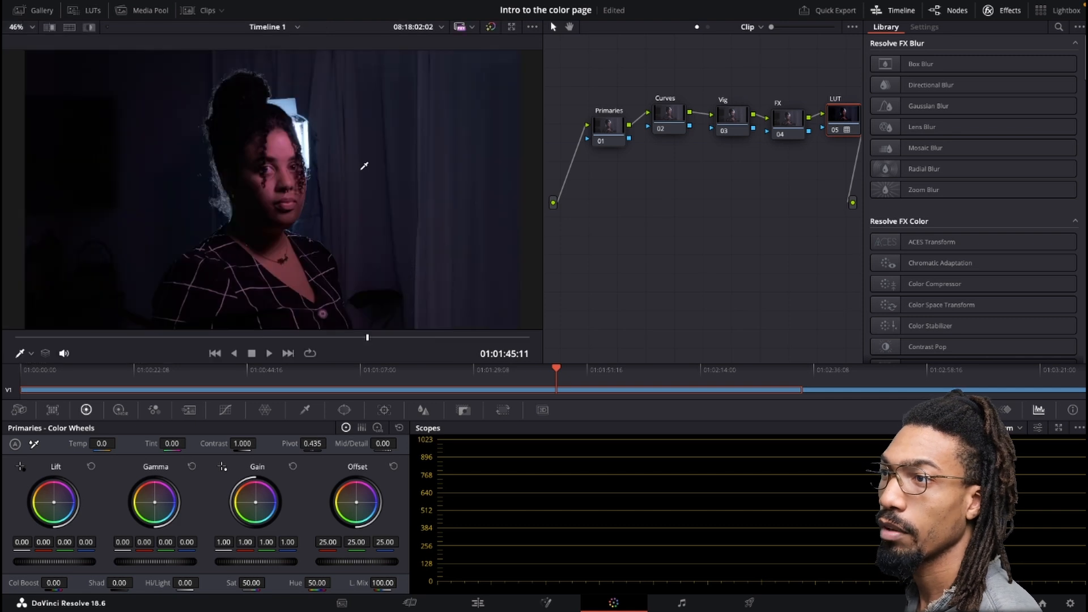
Compare the image with the LUT node disabled and enabled, and select the Primaries node for grading.
click(836, 130)
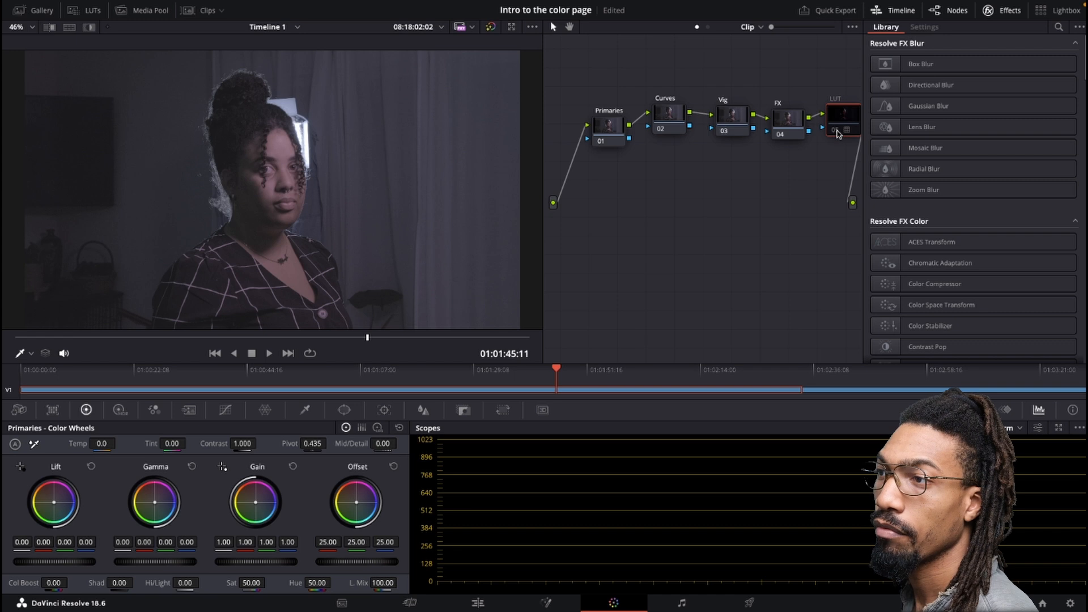
click(838, 132)
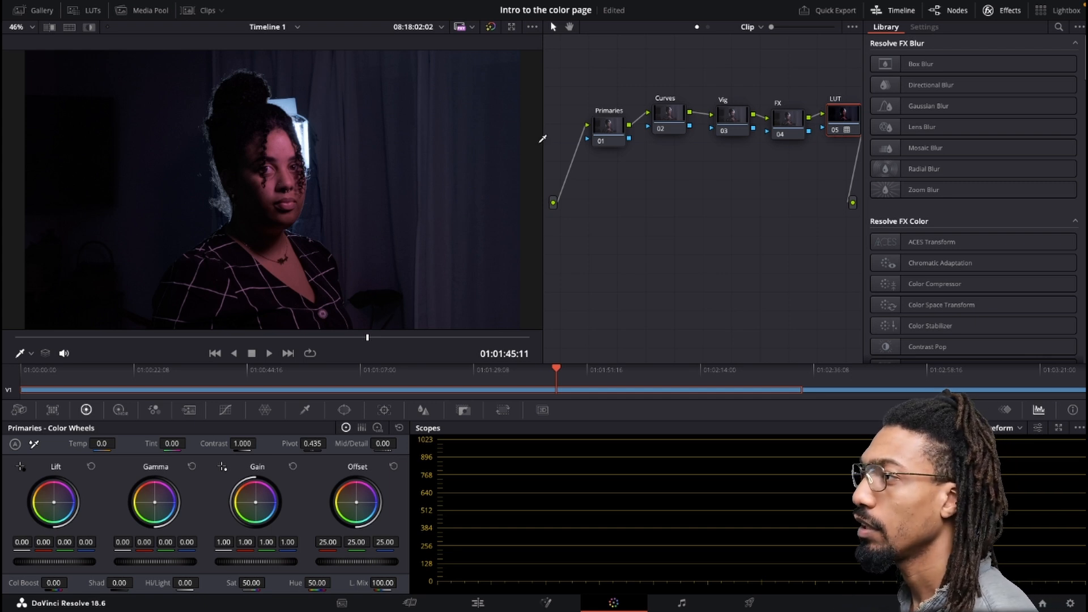
click(607, 131)
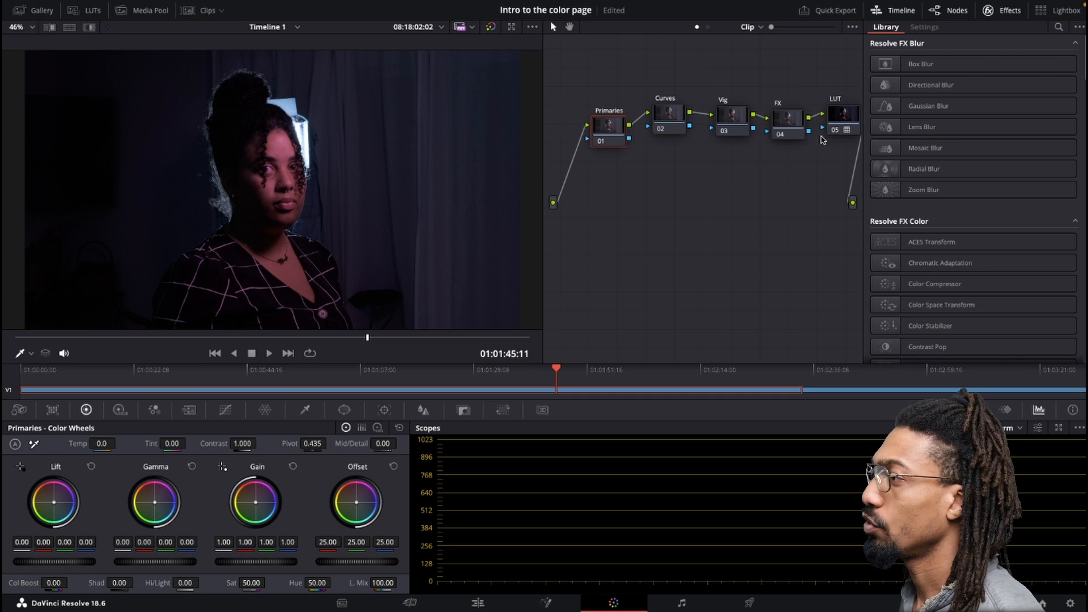
click(836, 130)
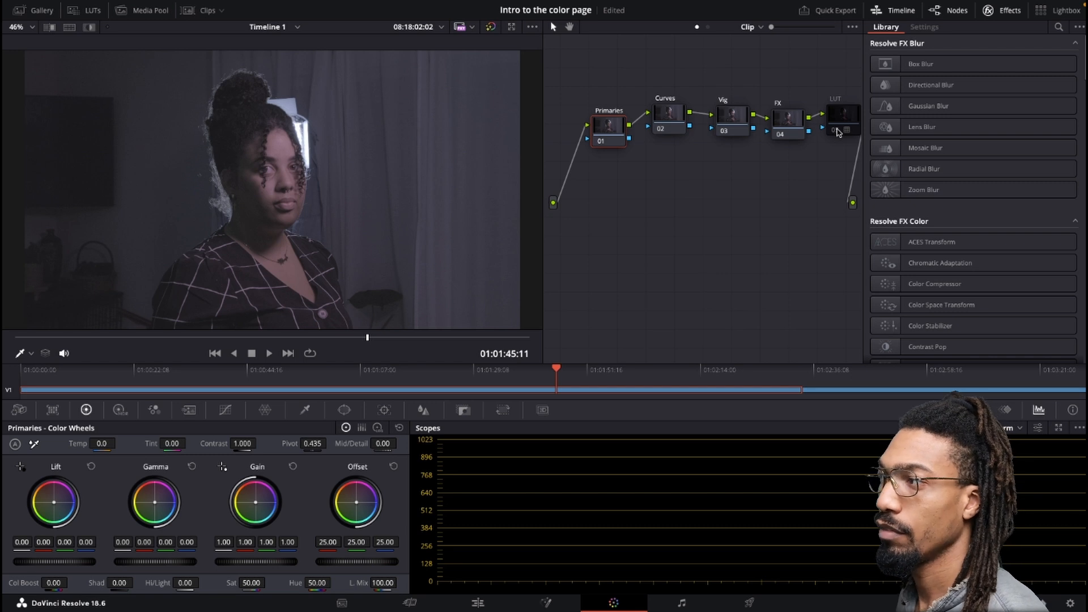
click(837, 130)
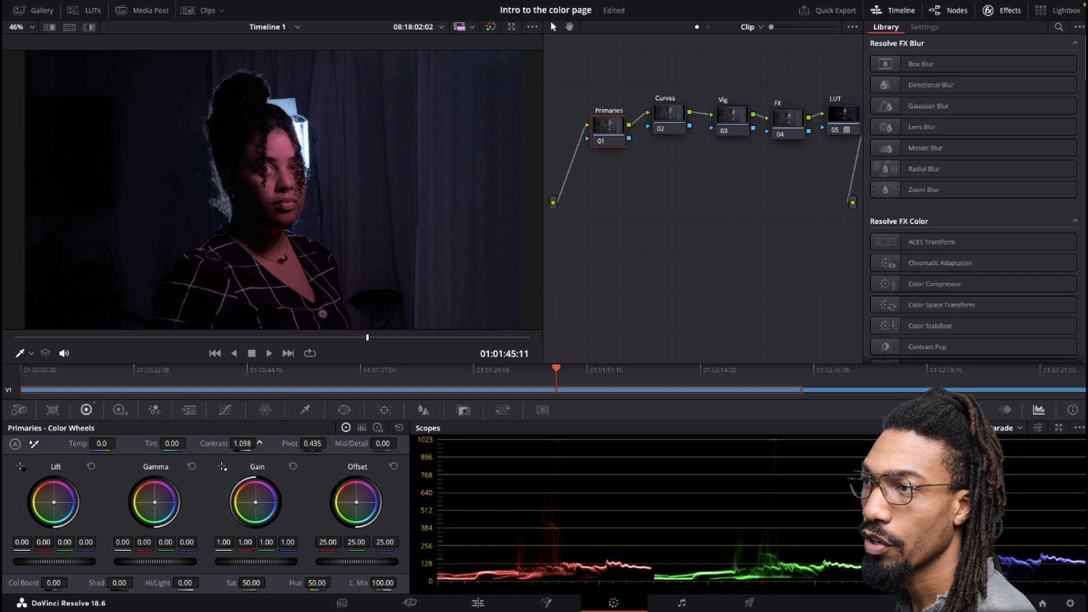
Try raising the Primaries node's contrast to about 1.176 and reset it to the default.
drag(260, 442, 260, 443)
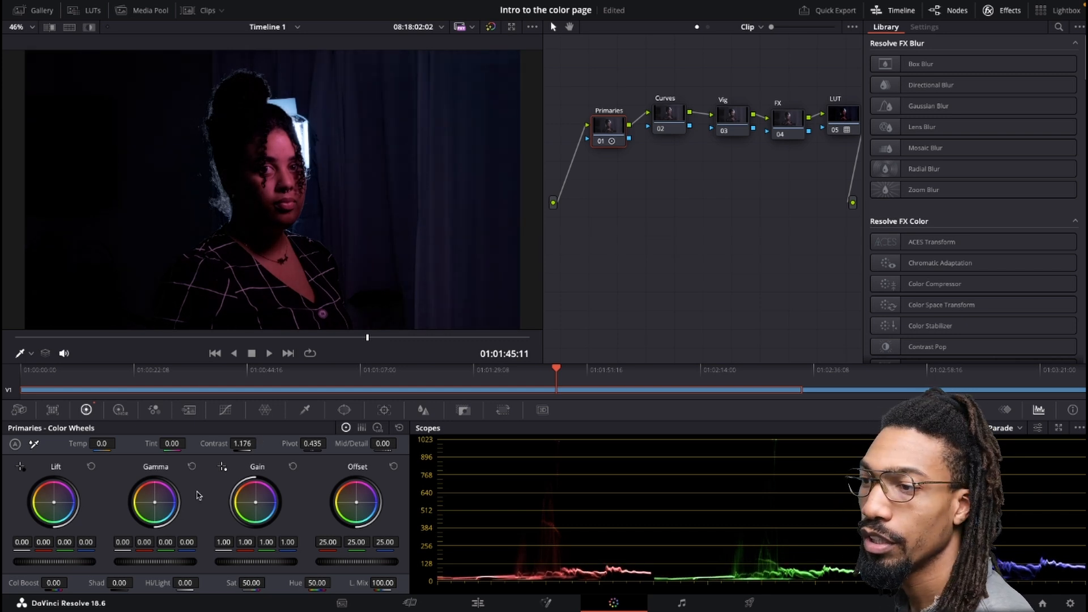
double_click(214, 444)
Try cooling the Primaries node's temperature to about -230 and warming it to about 200, resetting it after each attempt.
mouse_move(99, 443)
mouse_down()
mouse_move(119, 442)
mouse_move(85, 442)
mouse_up()
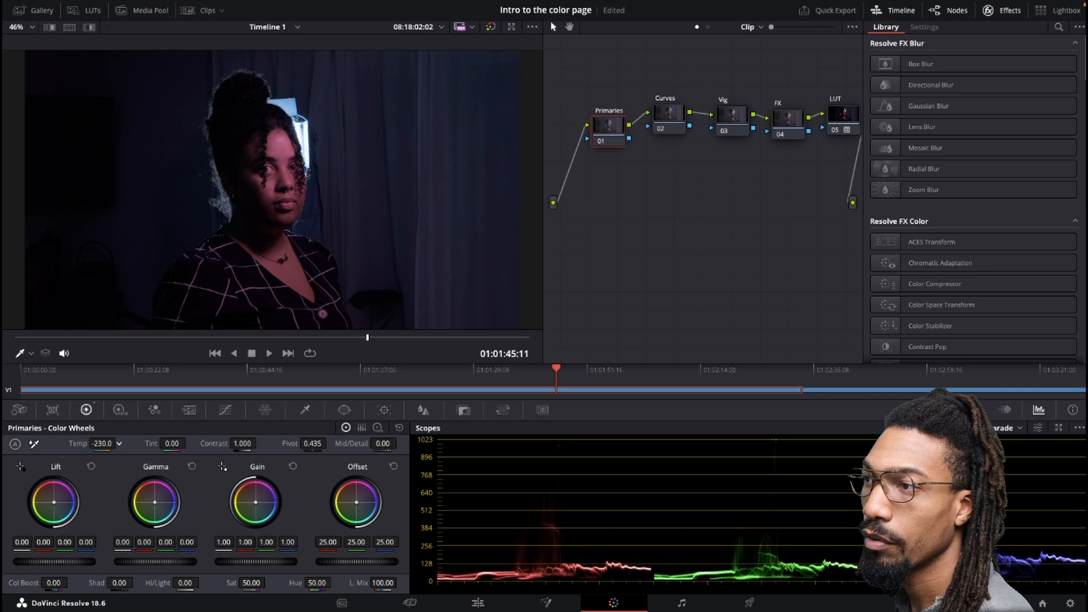
double_click(90, 443)
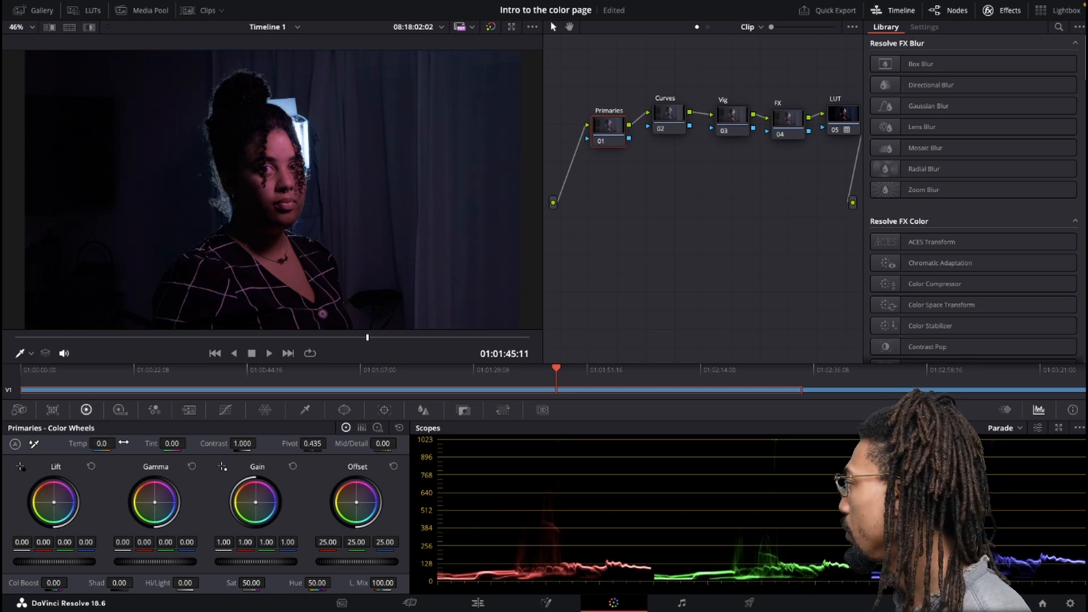
mouse_move(124, 443)
mouse_down()
mouse_move(77, 445)
mouse_move(120, 442)
mouse_up()
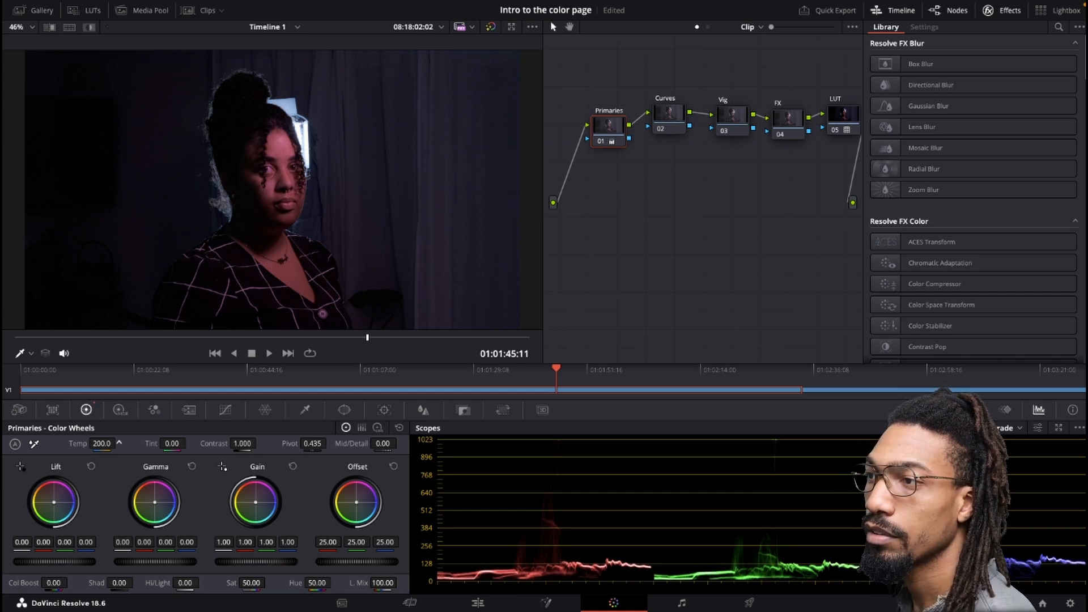
double_click(90, 443)
Grade the Primaries node with temperature 100, lift -0.01, saturation 59.20 and contrast about 1.052.
drag(102, 443, 131, 442)
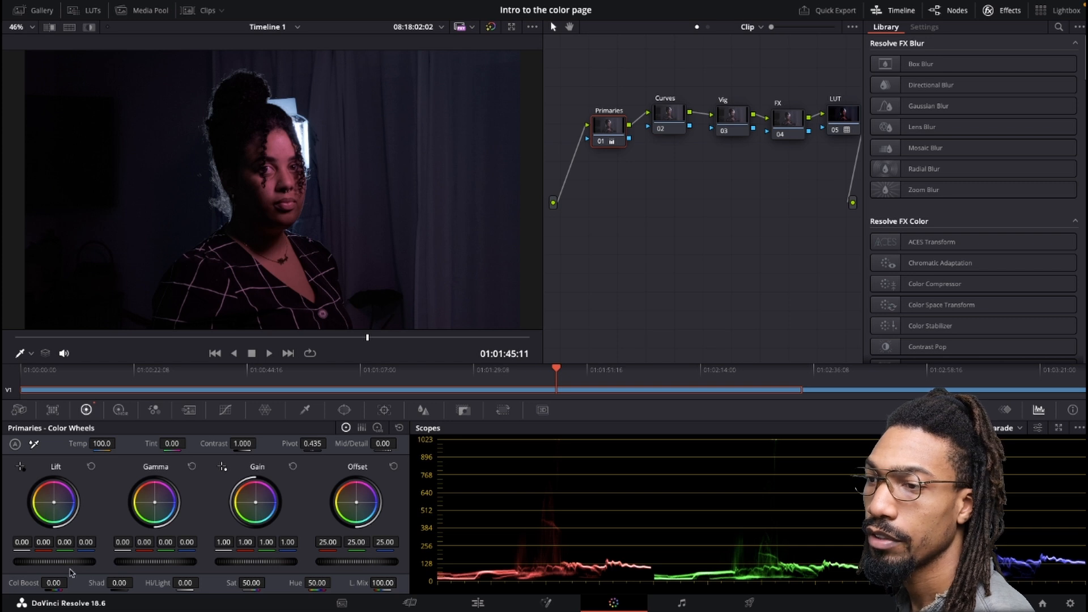
drag(57, 561, 55, 561)
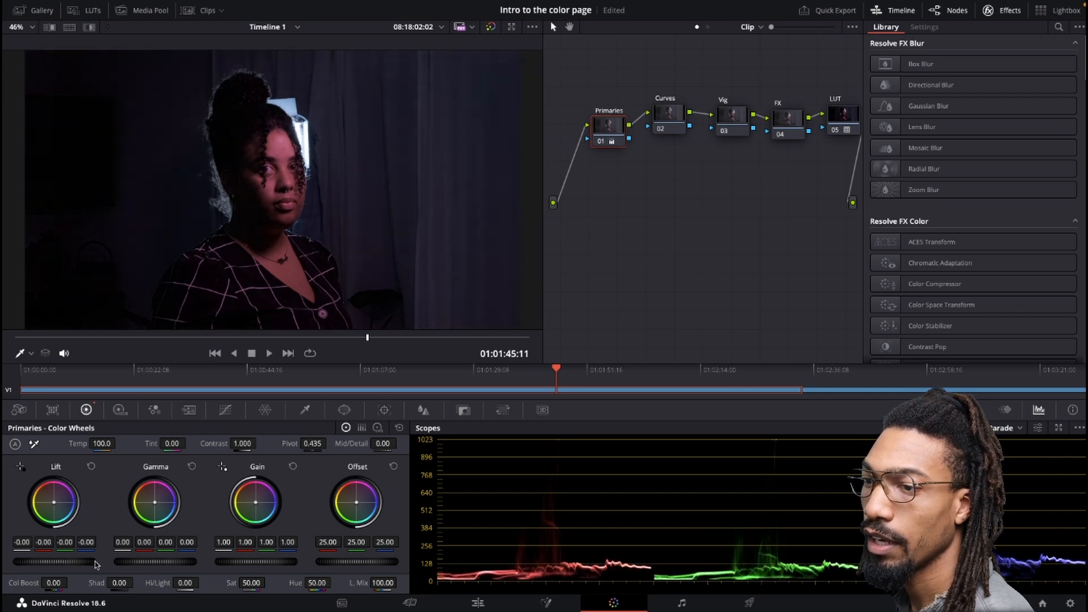
drag(54, 562, 49, 561)
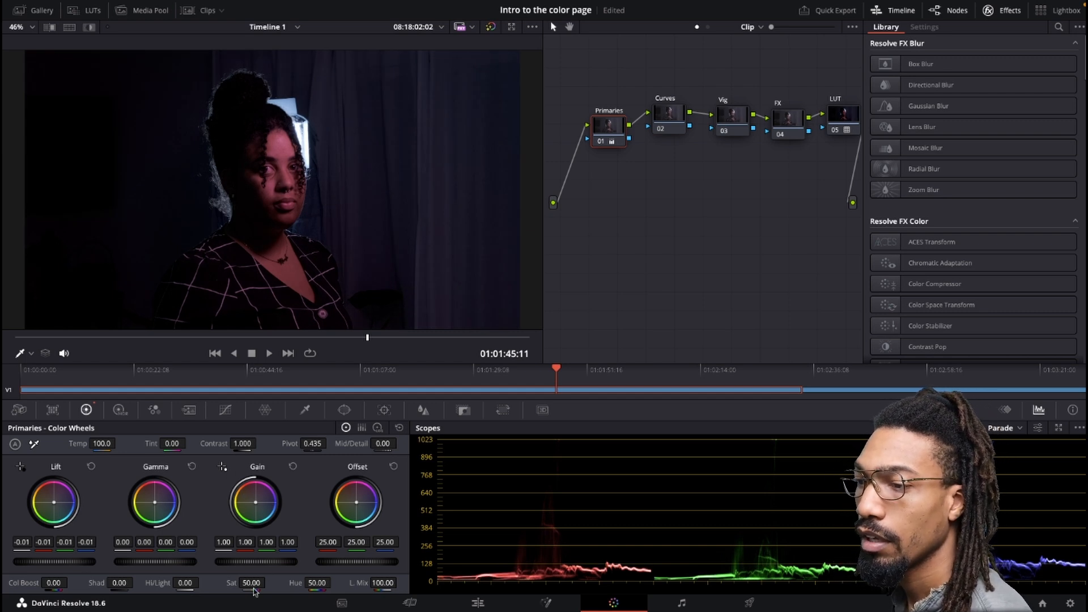
drag(269, 582, 270, 582)
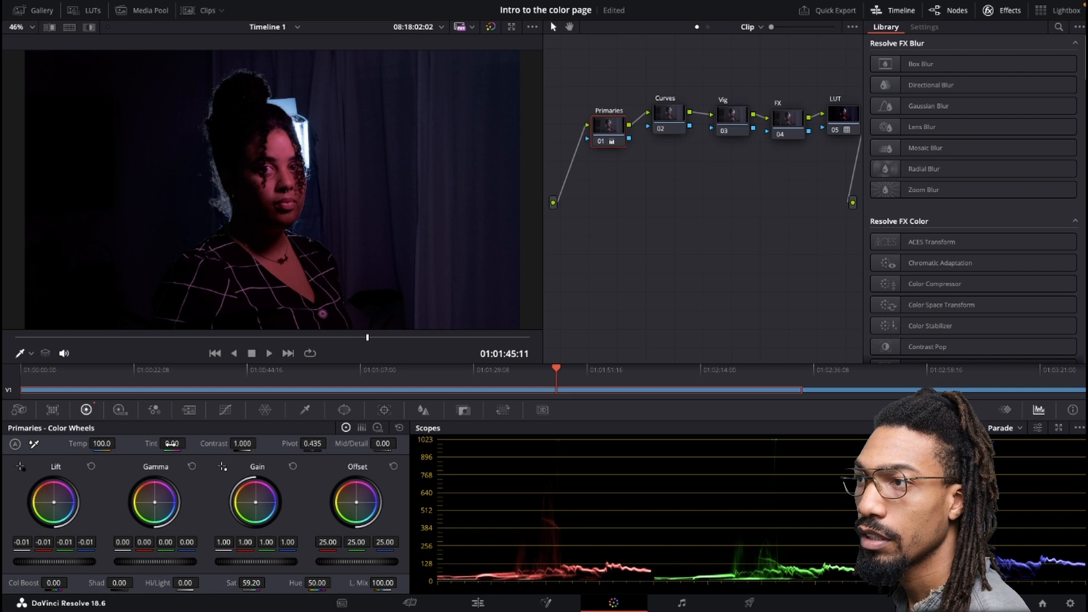
drag(243, 444, 260, 442)
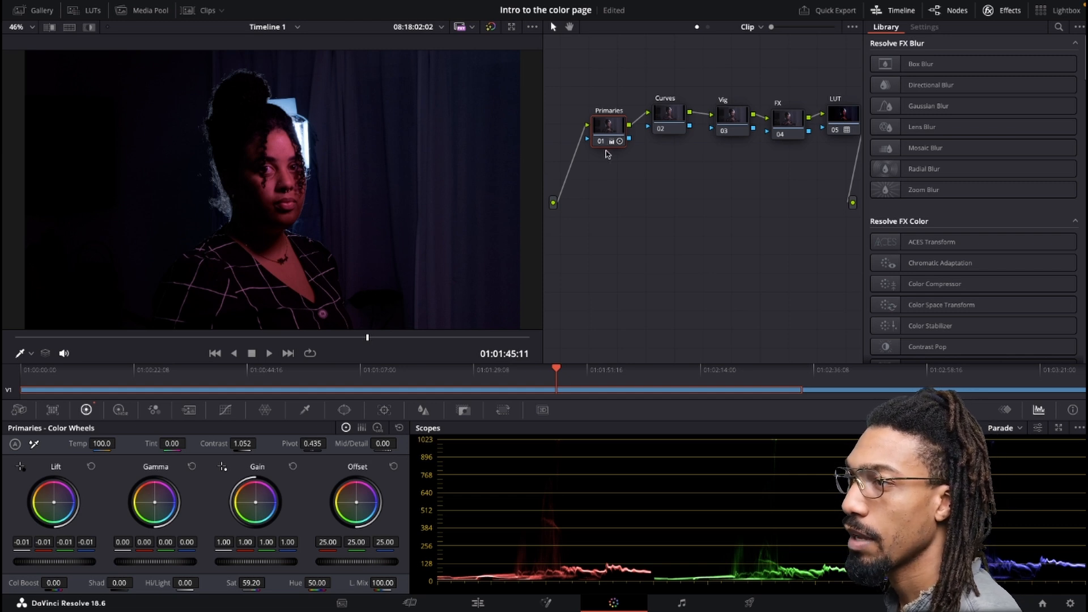
Select the Curves node and enable editable splines for its custom curve.
click(670, 125)
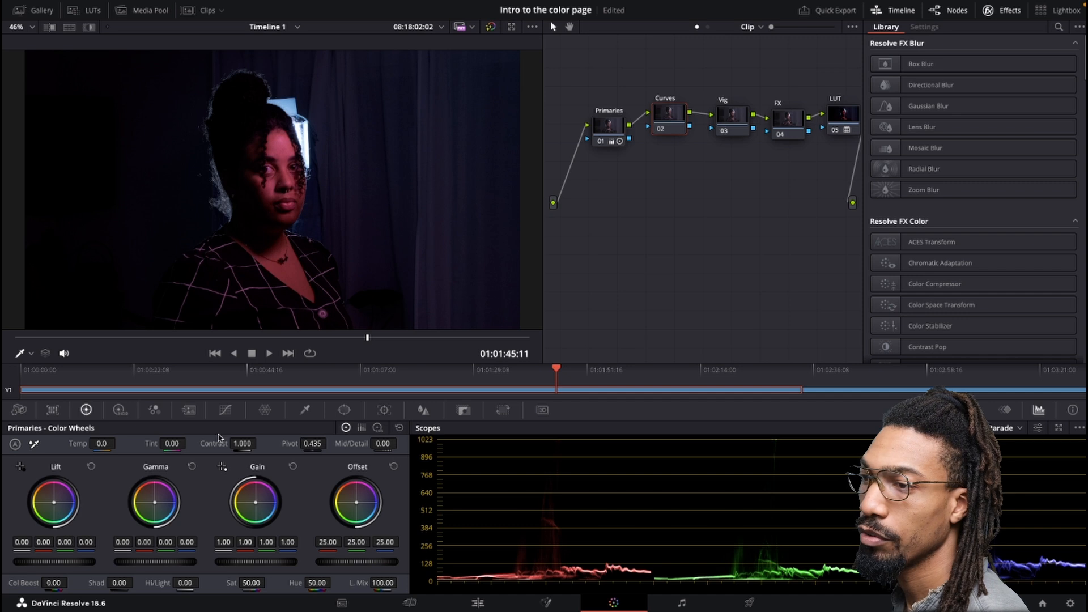
click(225, 410)
click(399, 428)
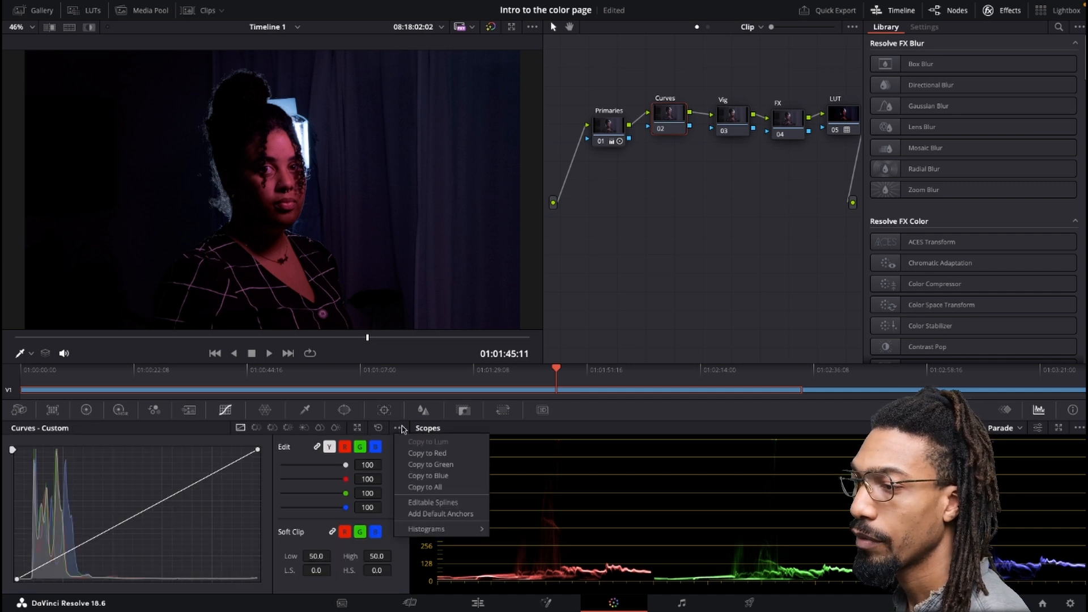
click(423, 504)
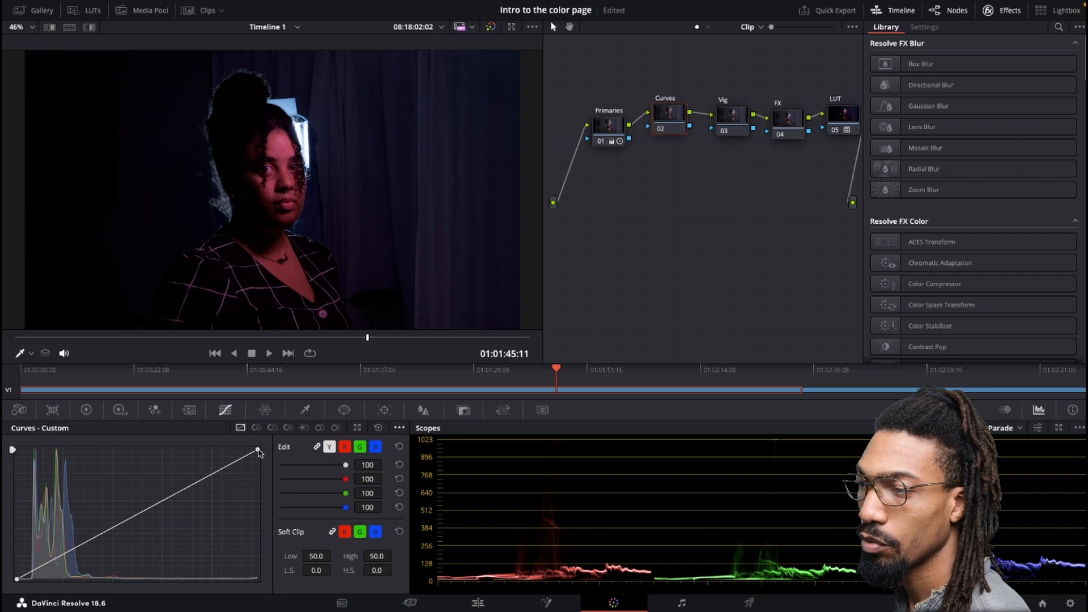
Shape the Curves node's custom curve by raising the highlights and pulling down the shadow handle to darken the shadows.
drag(179, 497, 185, 465)
click(17, 579)
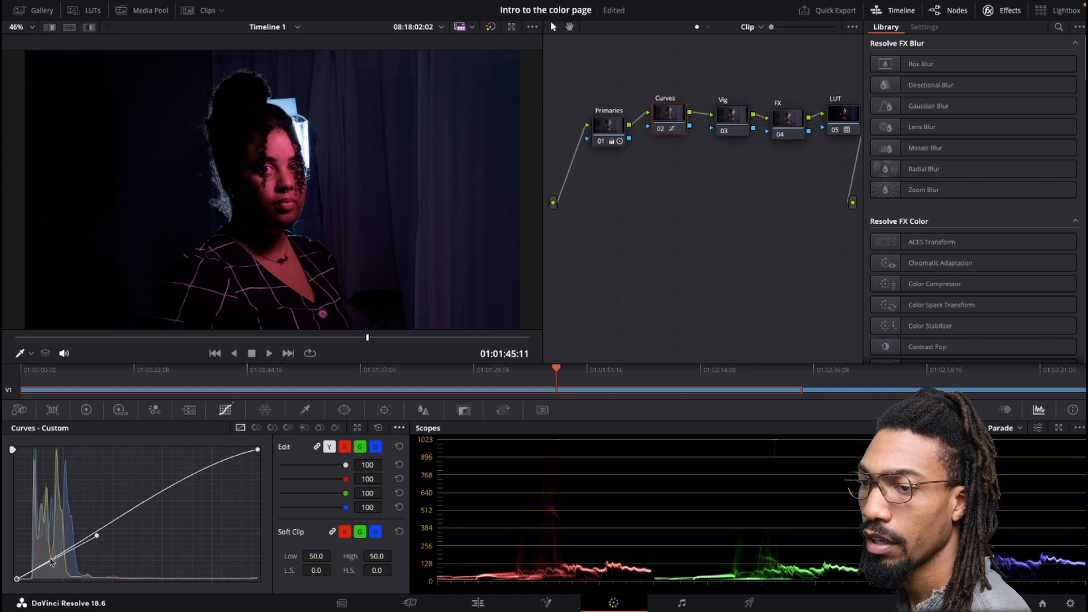
drag(94, 536, 58, 570)
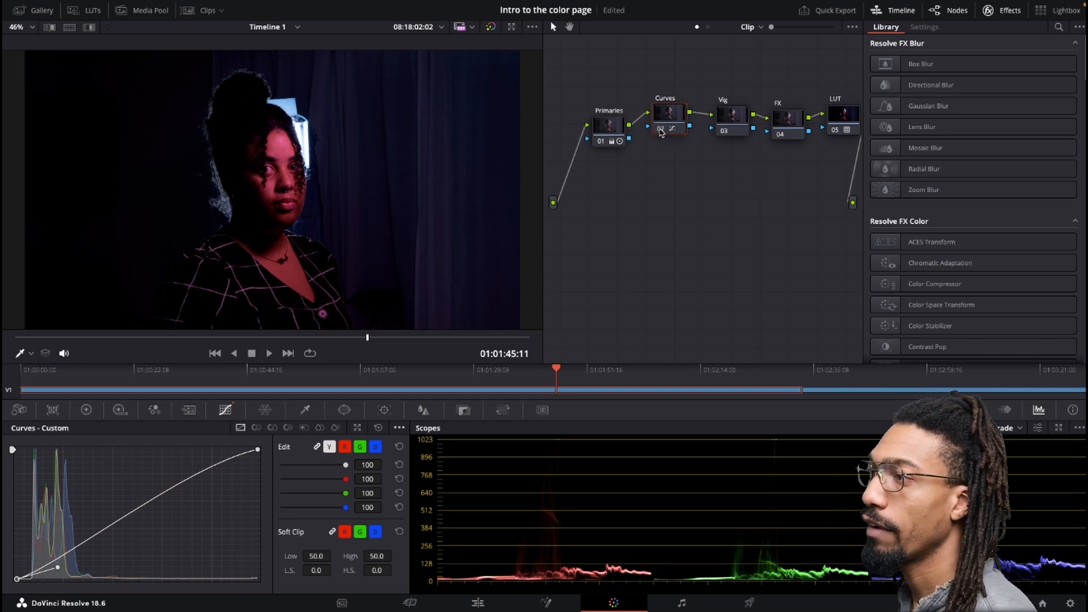
Compare the image with the Primaries node and then the Curves node disabled and enabled.
click(610, 134)
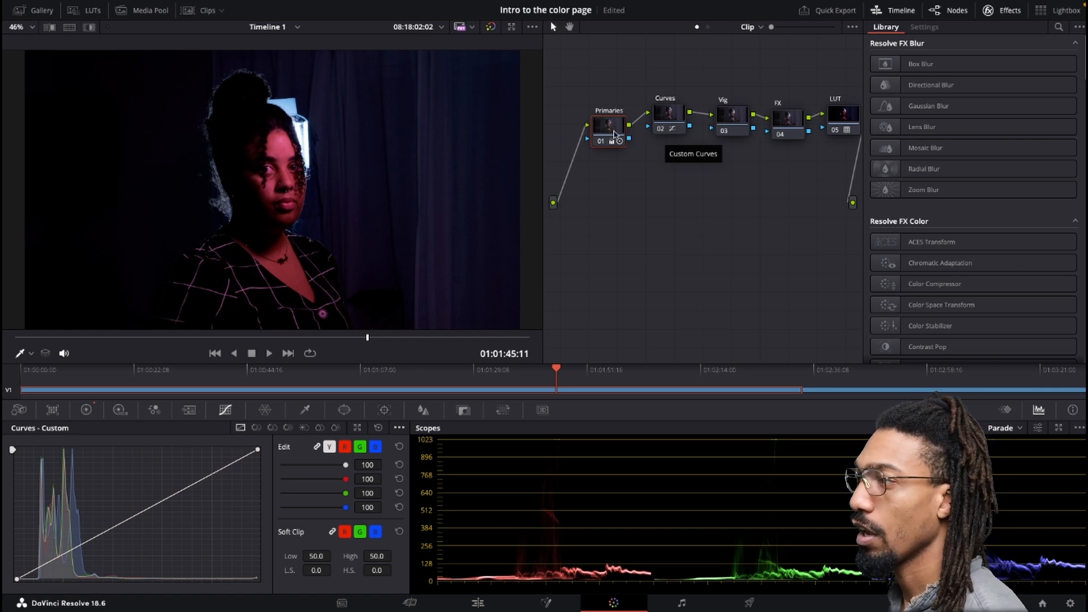
click(601, 141)
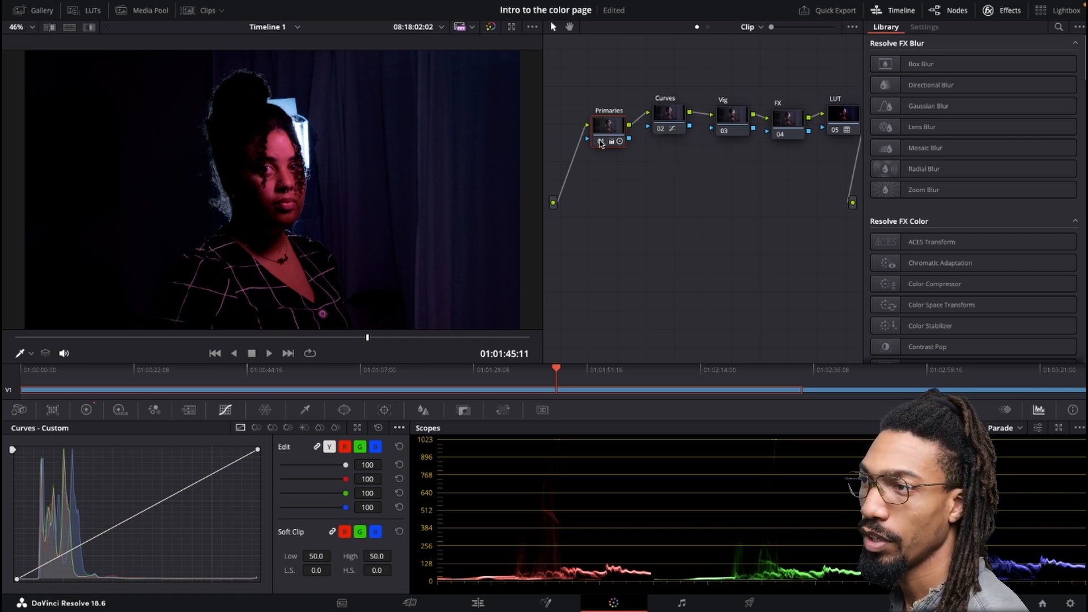
click(602, 142)
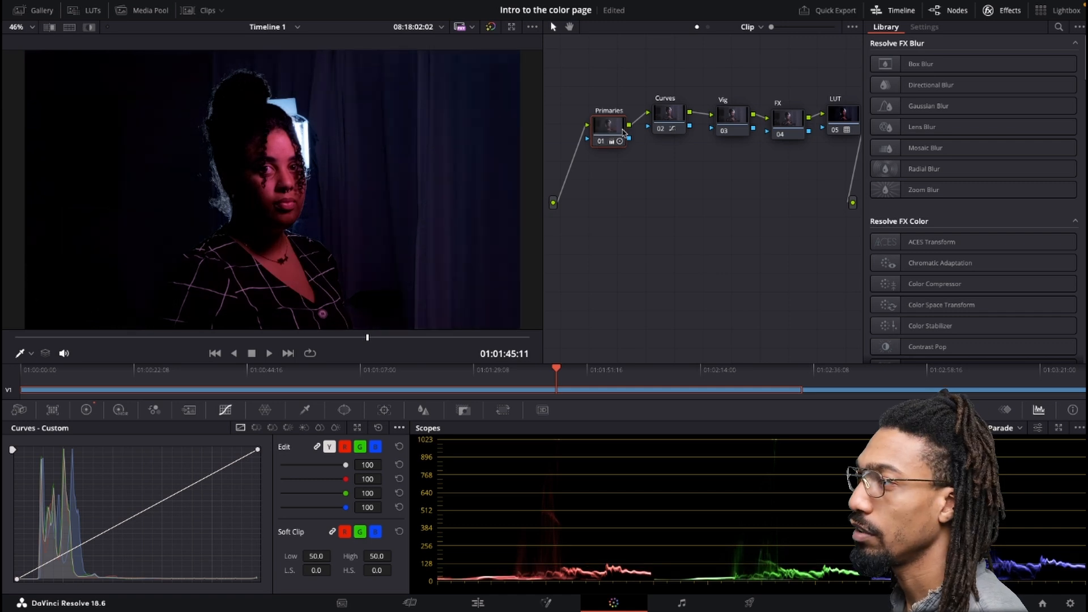
click(666, 136)
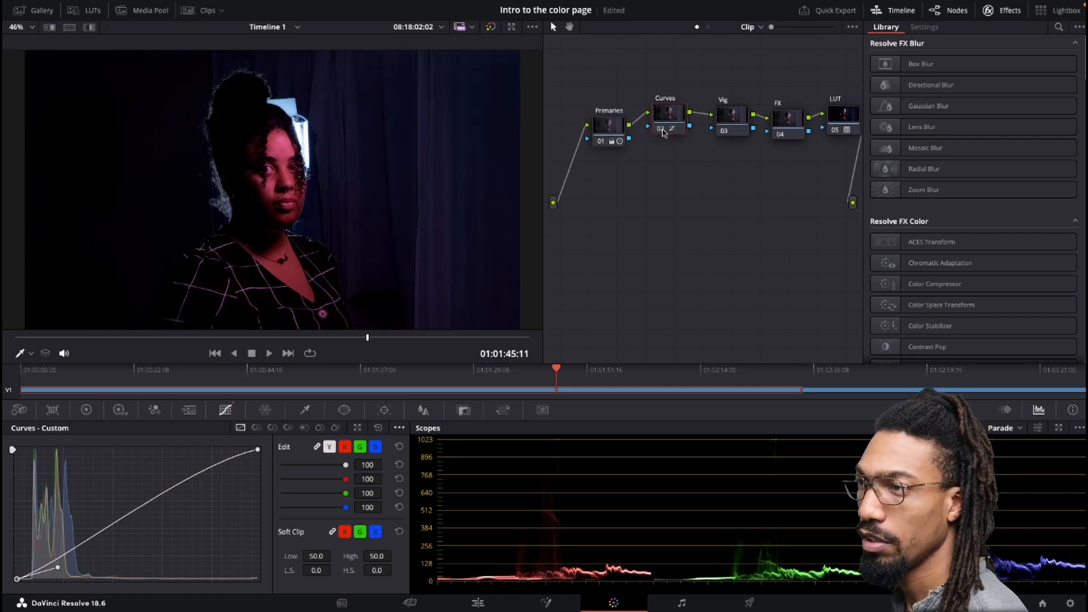
click(663, 130)
click(663, 131)
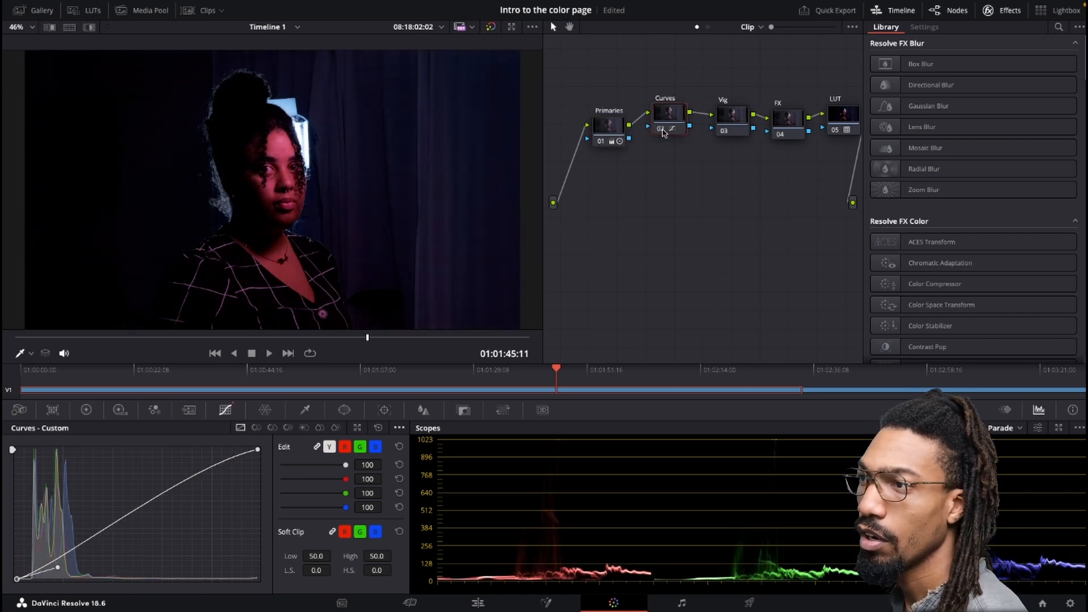
Add a circular window to the Vig node and enlarge it into a wide ellipse around the subject with an aspect of about 66.63.
click(729, 123)
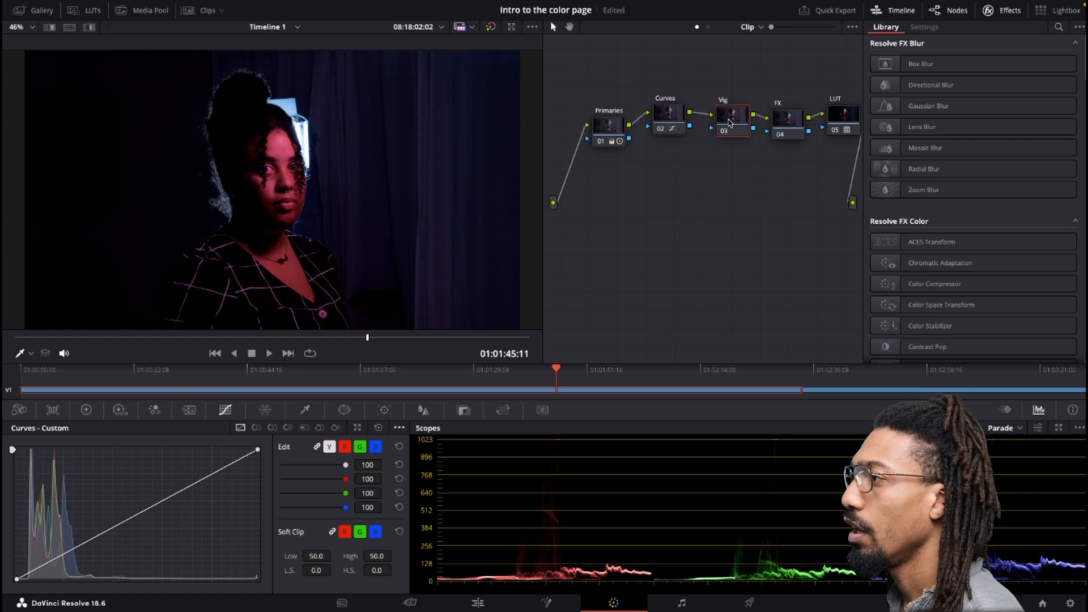
click(344, 411)
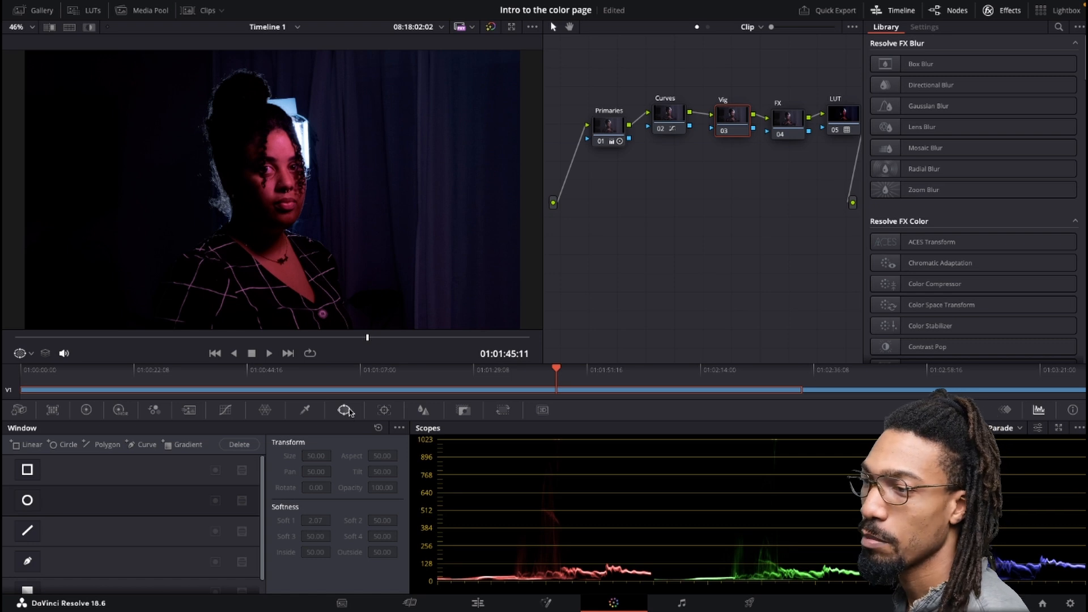
click(27, 501)
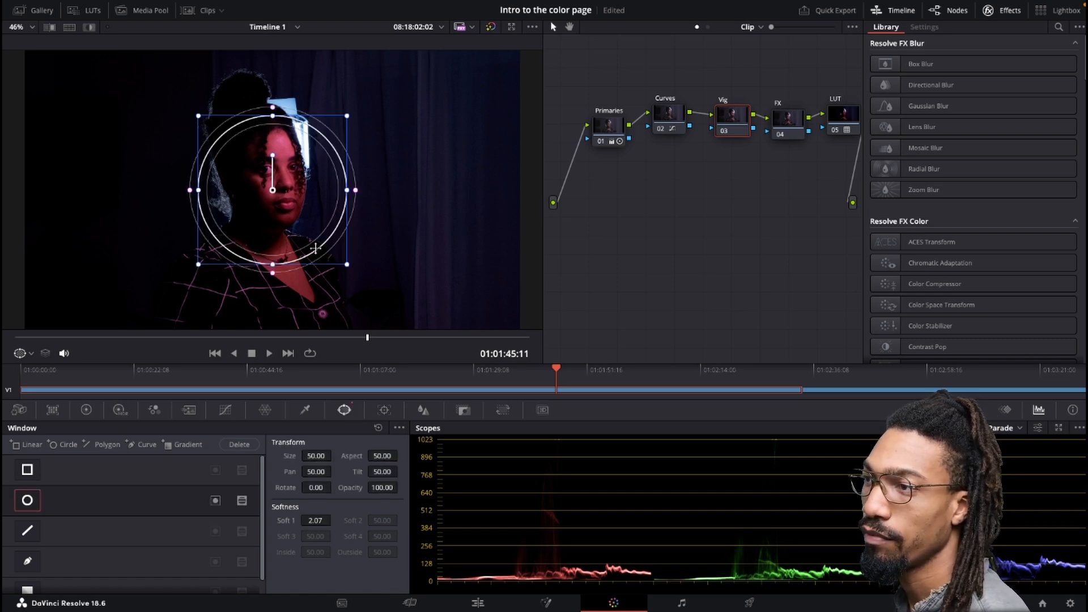
drag(346, 266, 400, 317)
drag(146, 190, 80, 203)
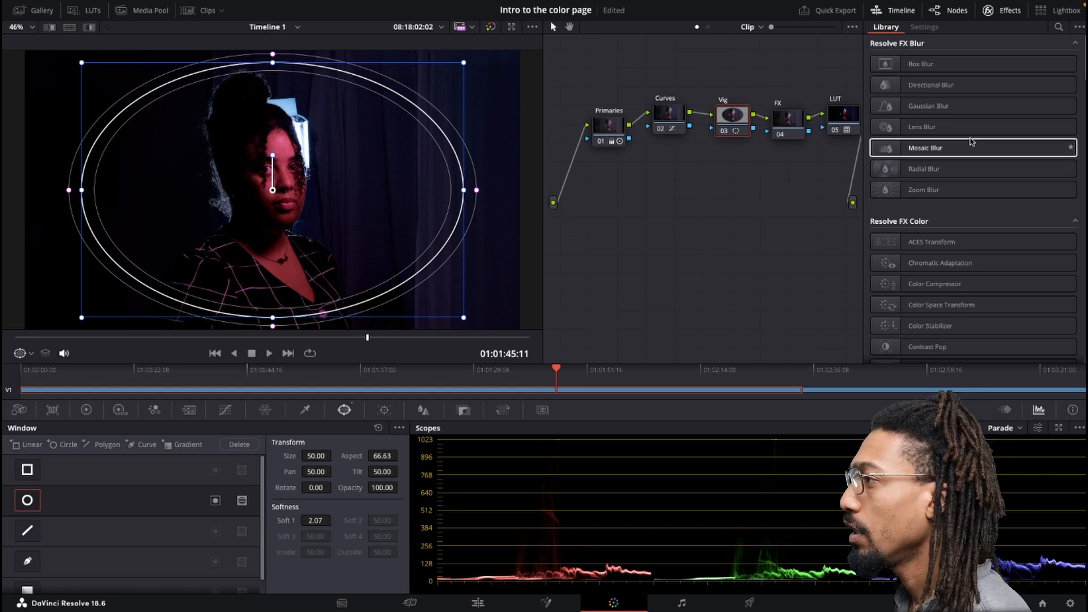
Invert the Vig node's circular window and darken the area outside it by lowering the lift to about -0.54.
click(214, 502)
key(shift+h)
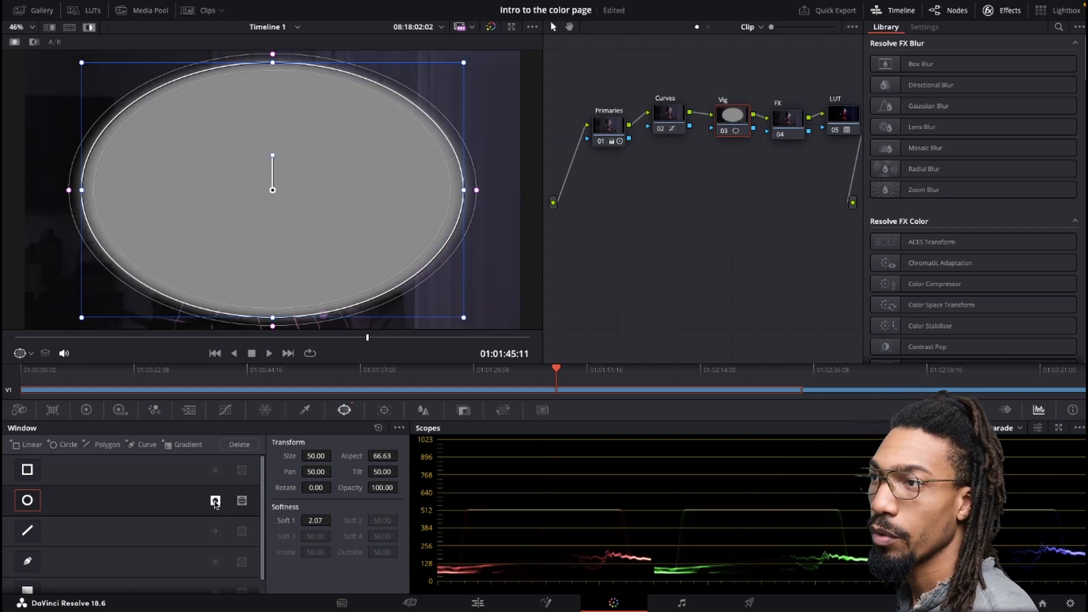
key(shift+h)
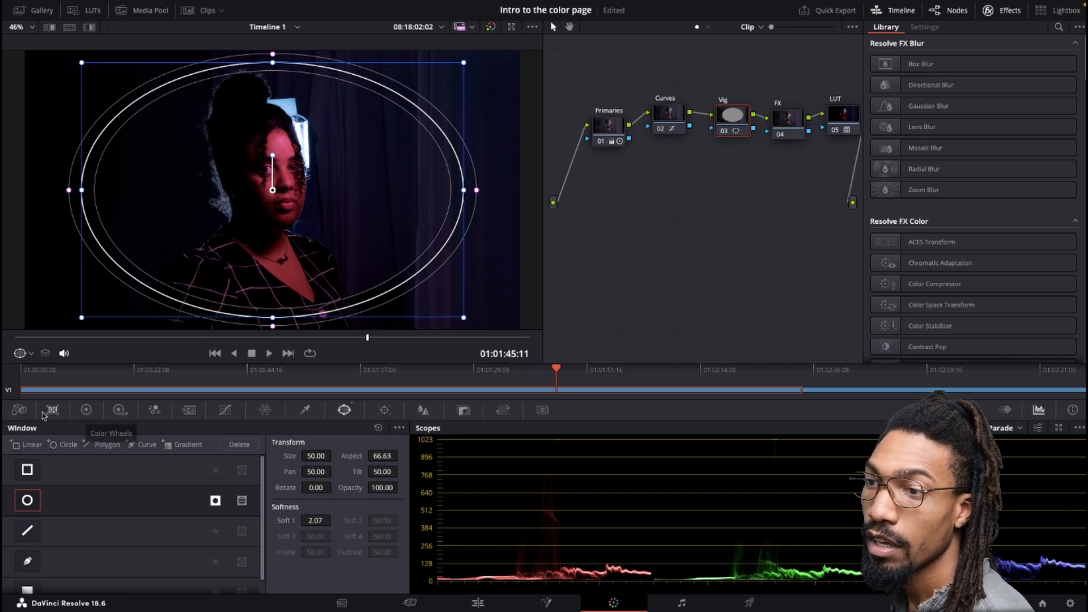
click(84, 410)
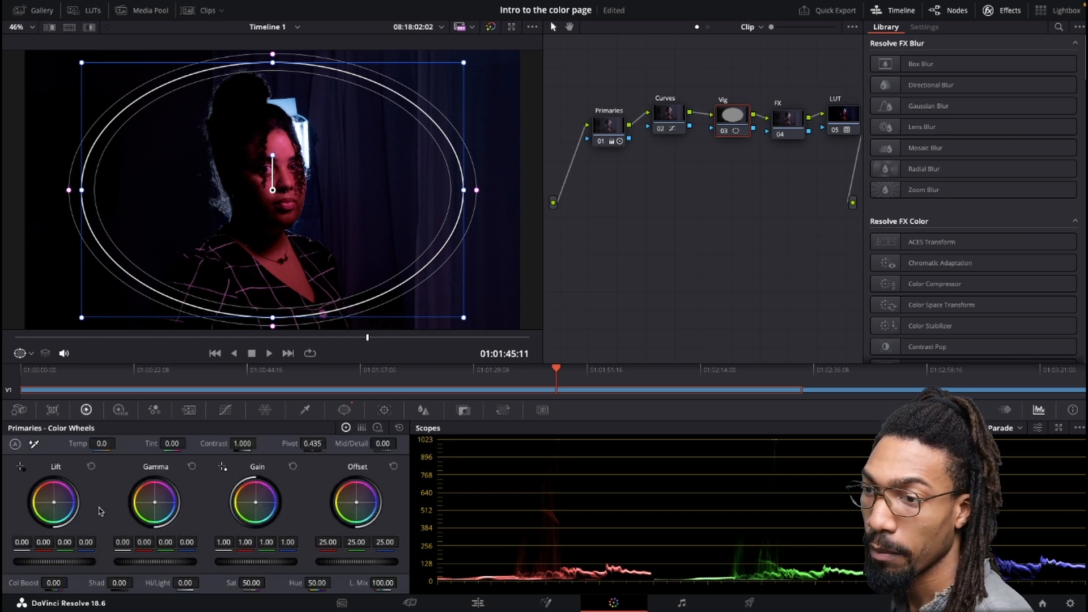
drag(53, 561, 14, 561)
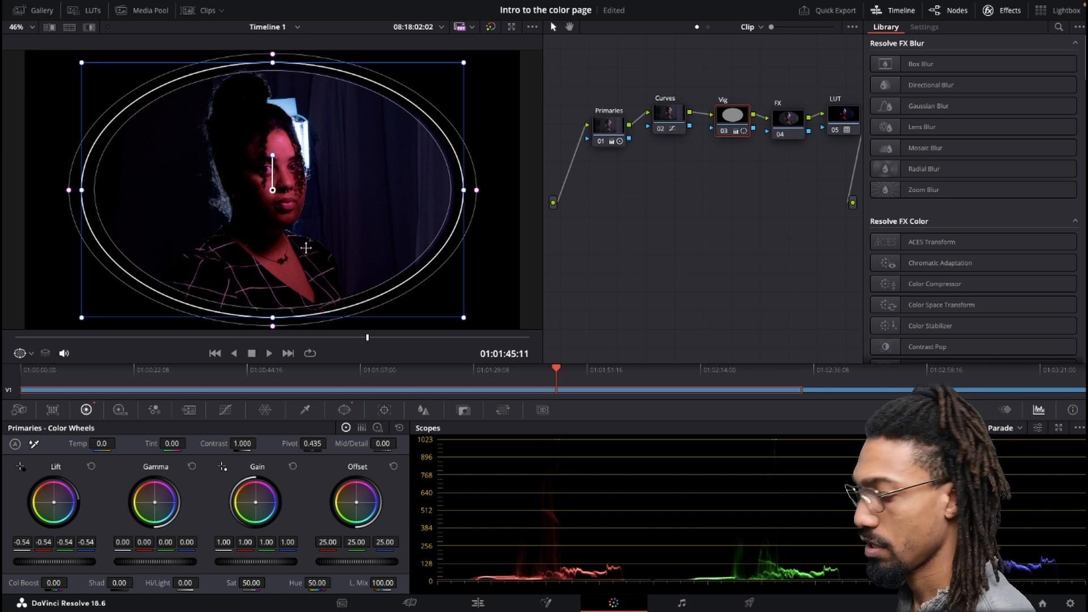
Compare the image with the Vig node disabled and enabled while its window outline is hidden.
click(667, 115)
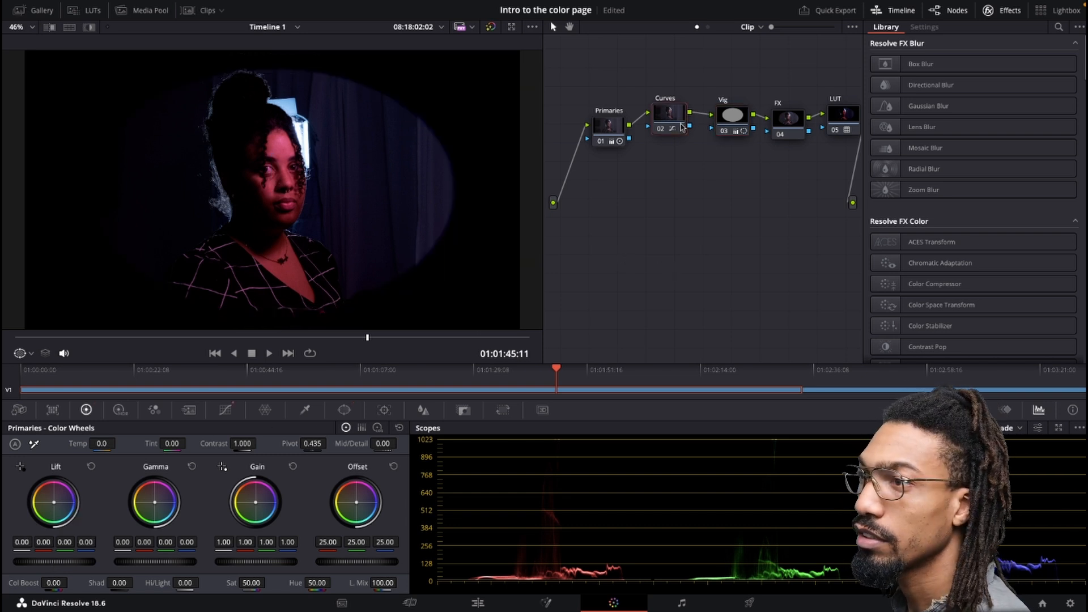
click(724, 132)
click(723, 132)
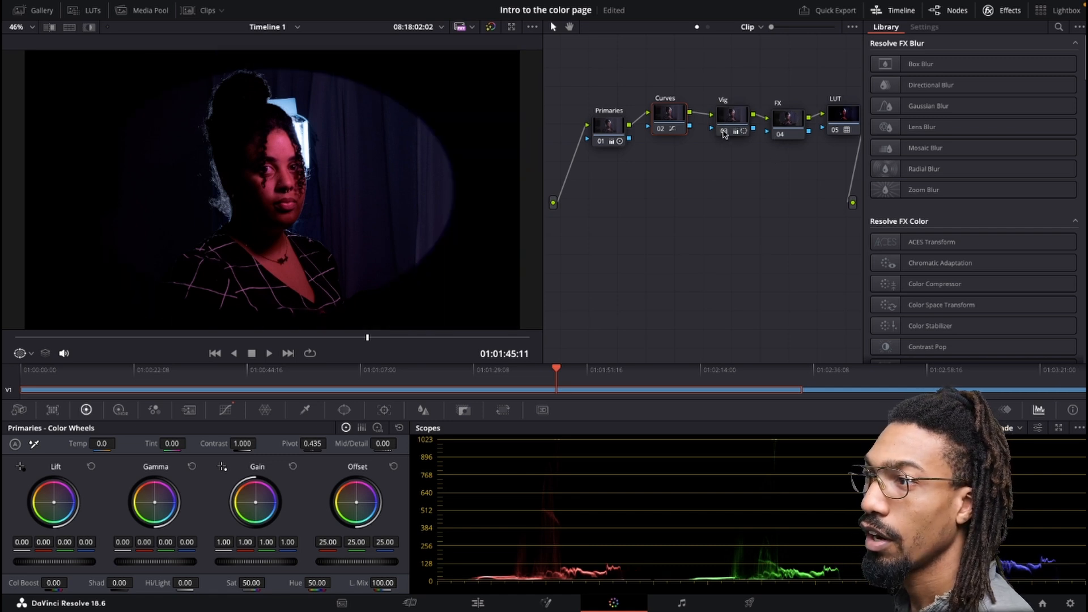
Soften the edge of the Vig node's circular window by widening its feather out to the sides of the frame.
click(728, 120)
click(667, 118)
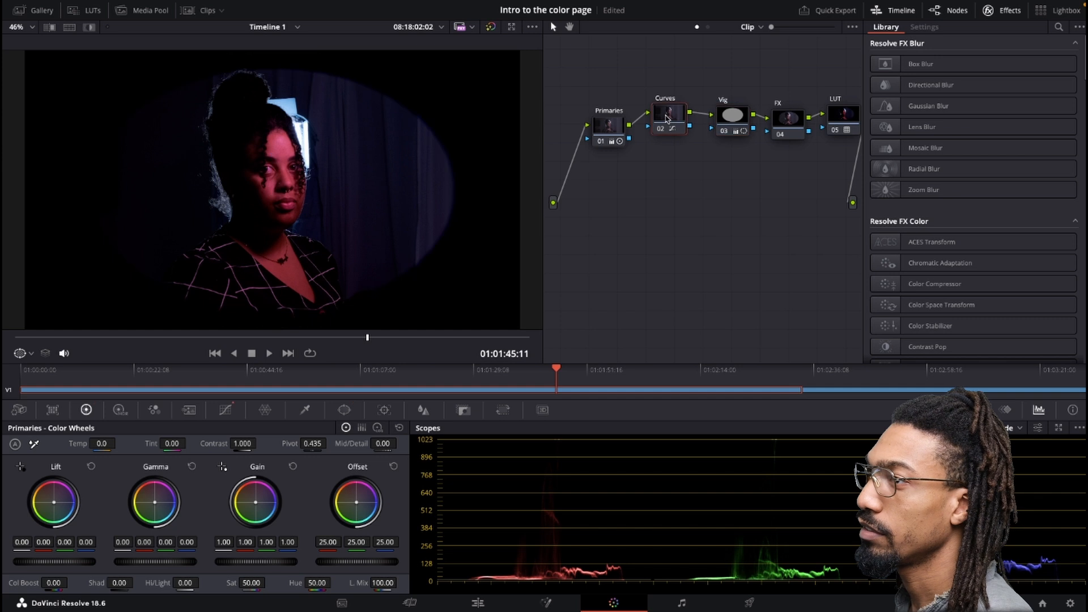
click(742, 120)
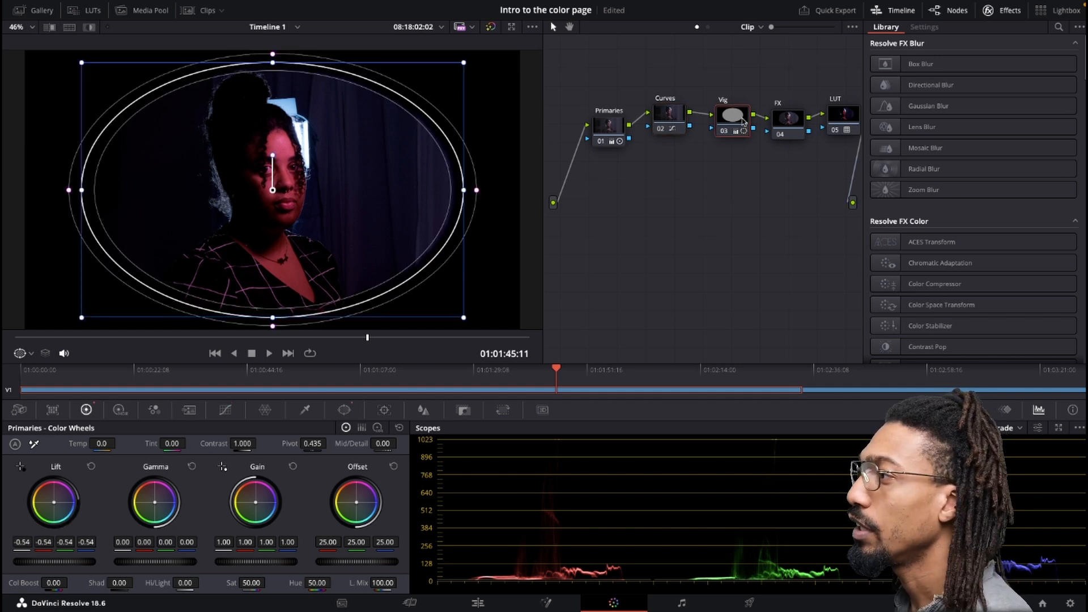
drag(477, 193, 543, 195)
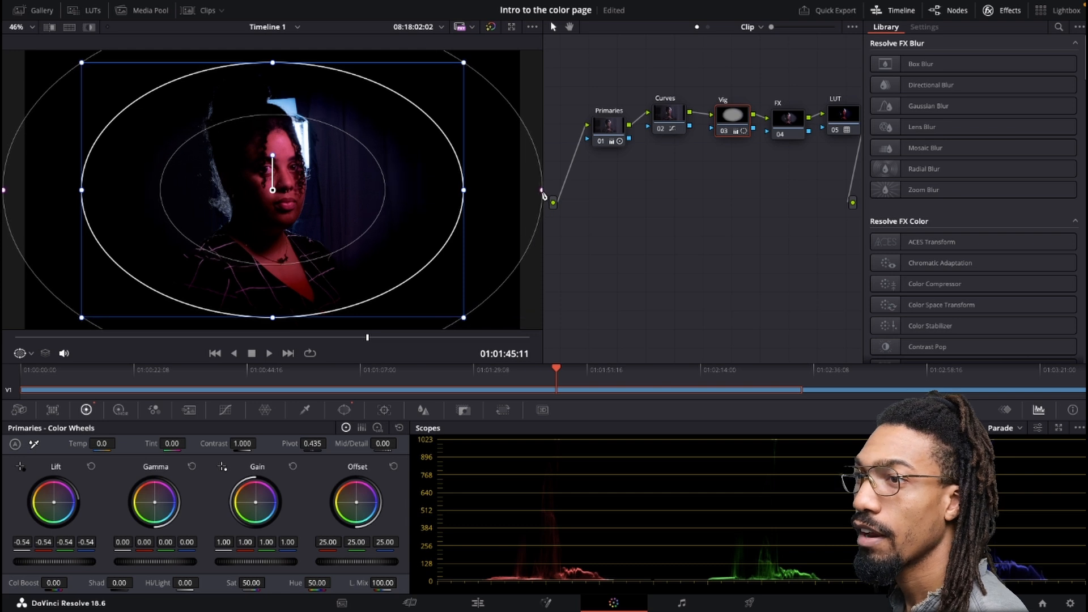
Review the softened vignette without the window outline and compare the image with the Vig node disabled and enabled.
click(668, 116)
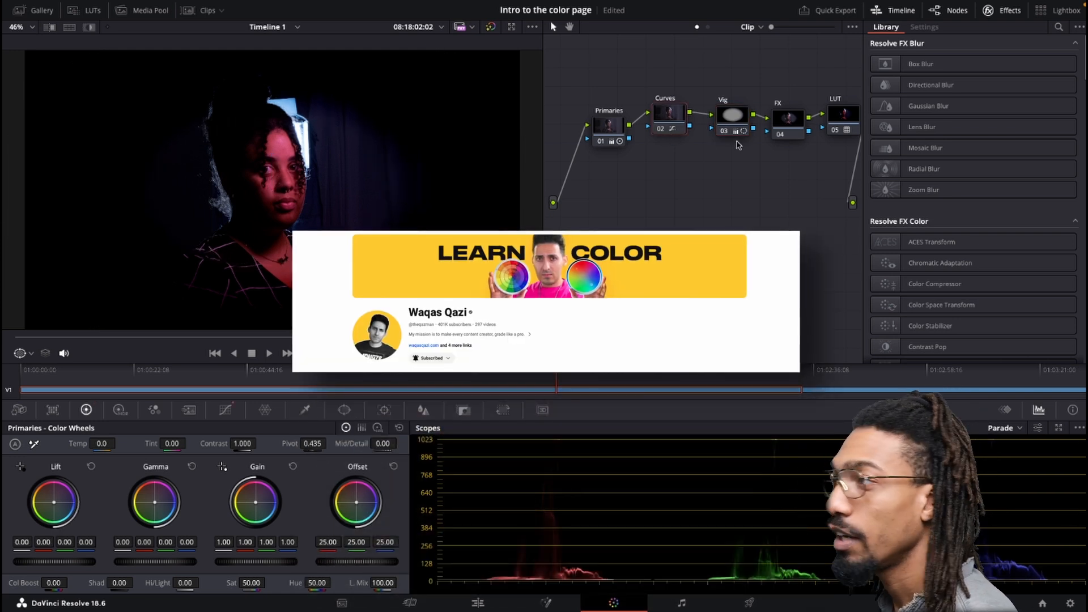
click(723, 128)
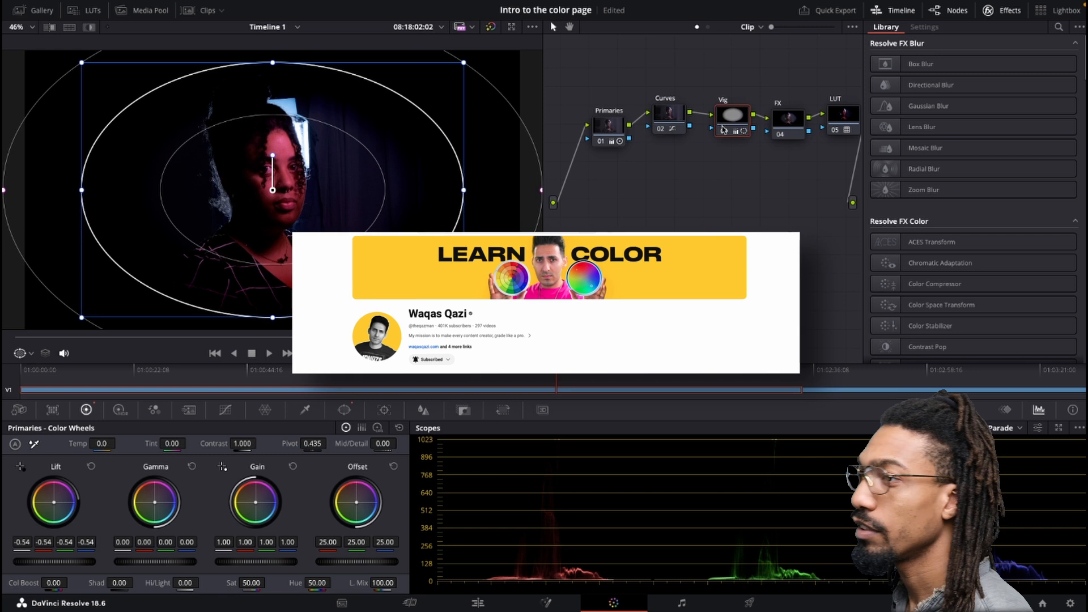
click(782, 125)
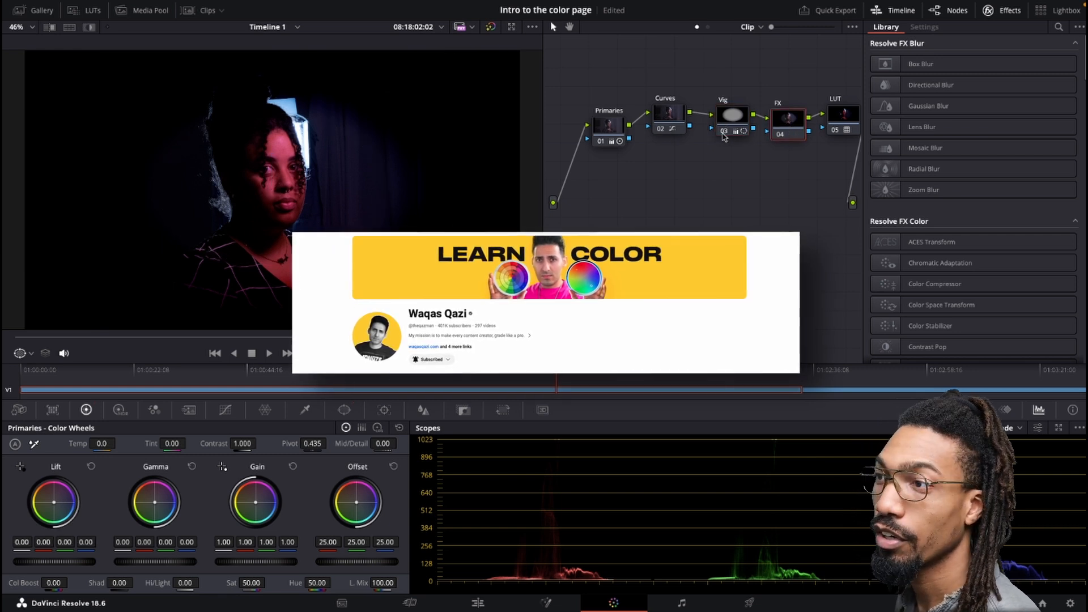
click(724, 131)
click(724, 131)
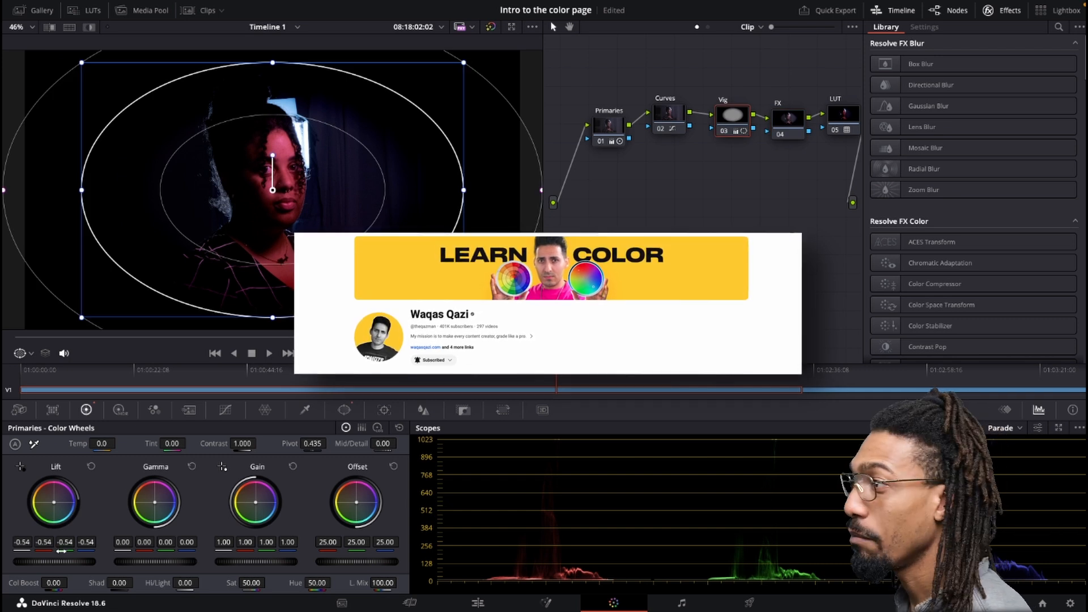
Try a heavier vignette by lowering the Vig node's lift to -0.64, comparing the node disabled and enabled, and lowering lift to -0.81.
drag(54, 561, 40, 561)
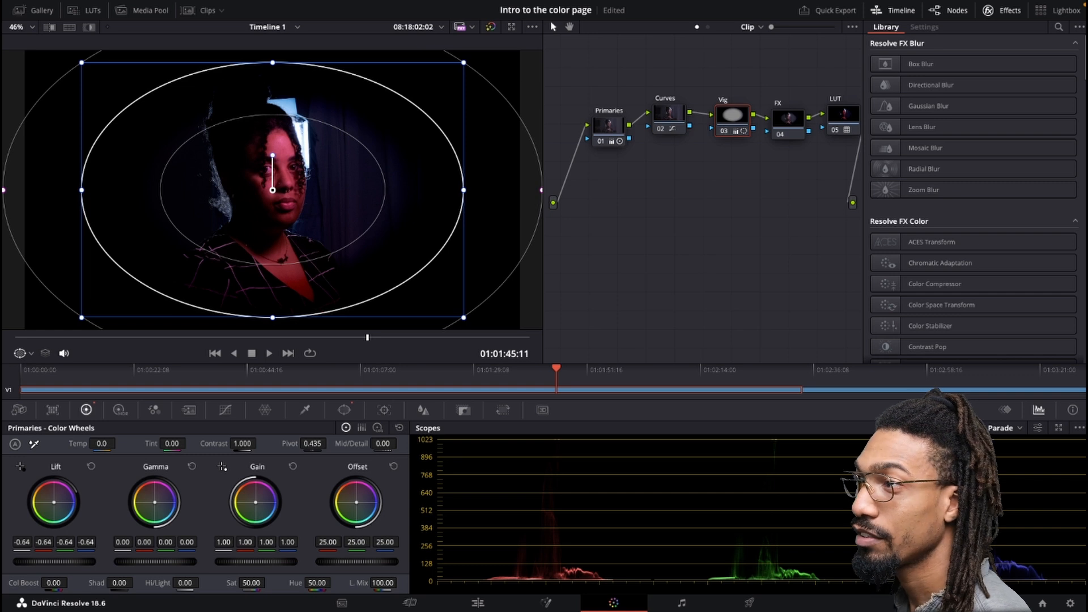
click(687, 116)
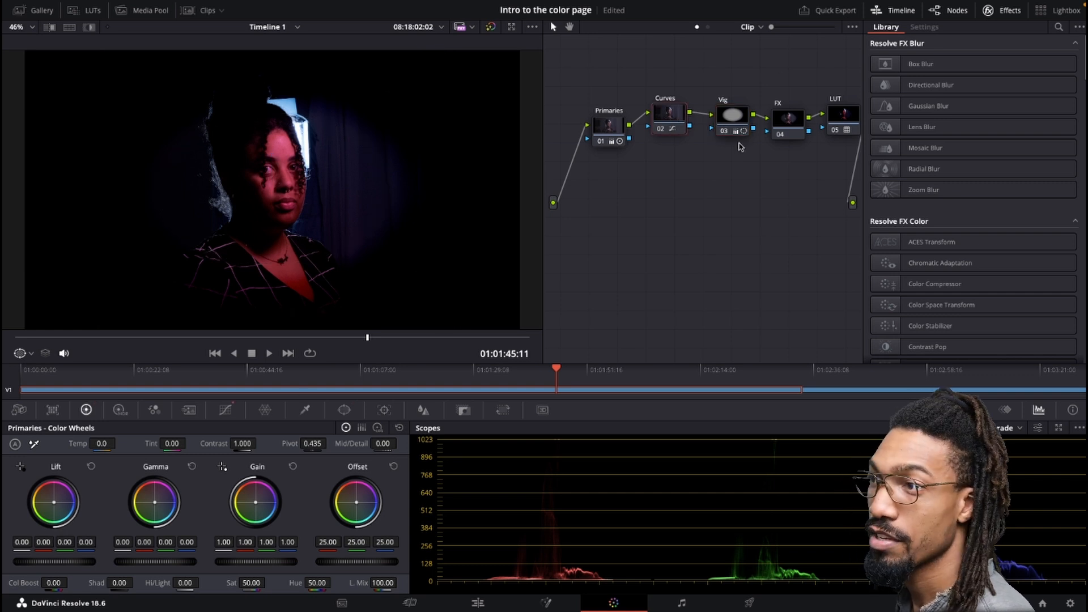
click(723, 134)
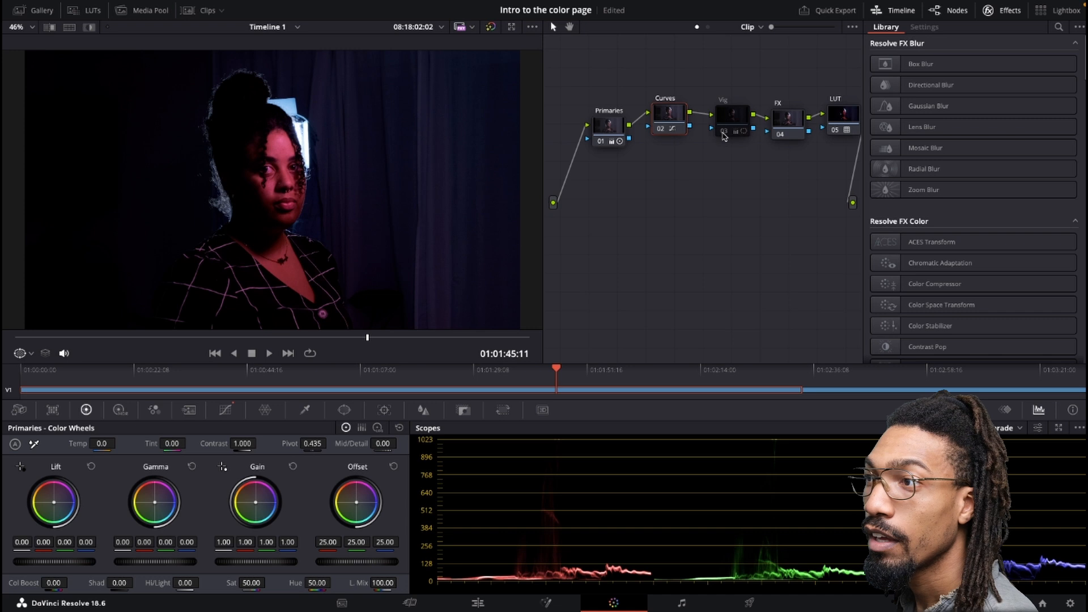
click(722, 133)
click(723, 134)
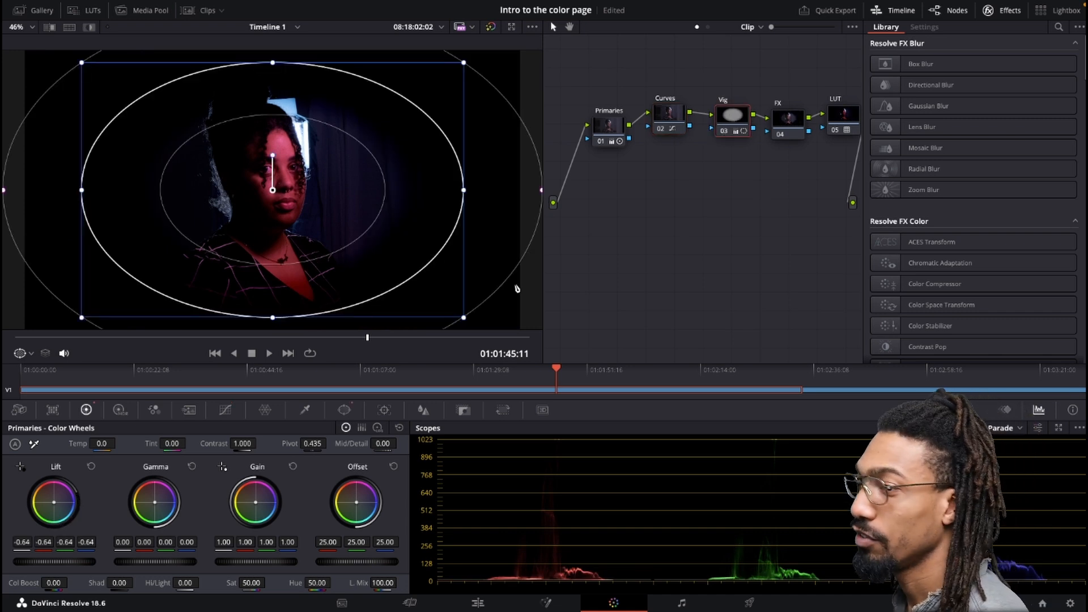
drag(77, 564, 57, 563)
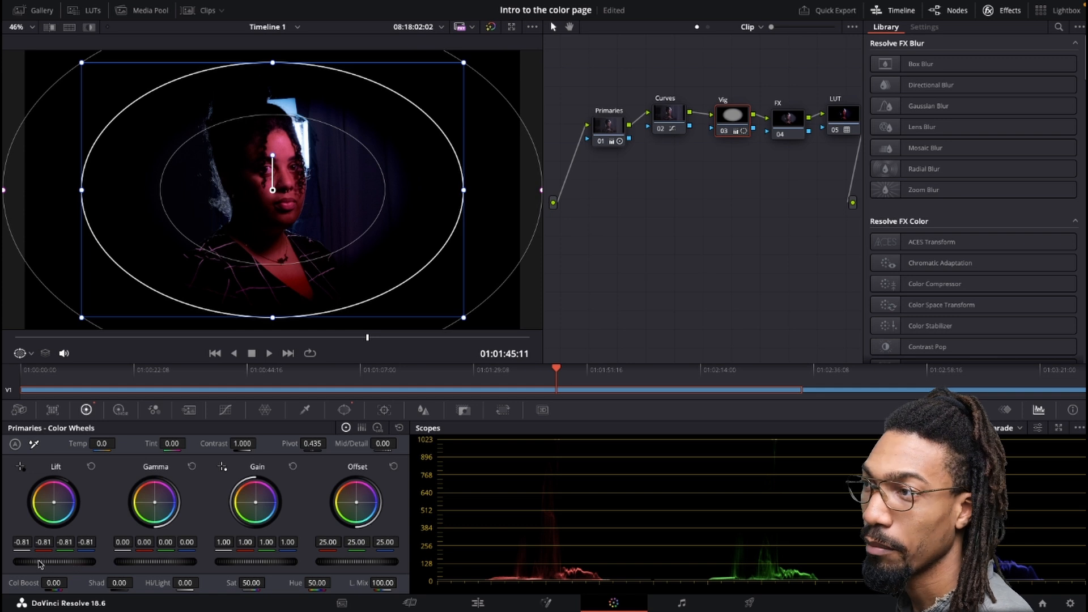
Reset the Vig node's lift, lower it to about -0.17, and compare the image with the node disabled and enabled without its outline.
click(91, 466)
drag(59, 561, 41, 562)
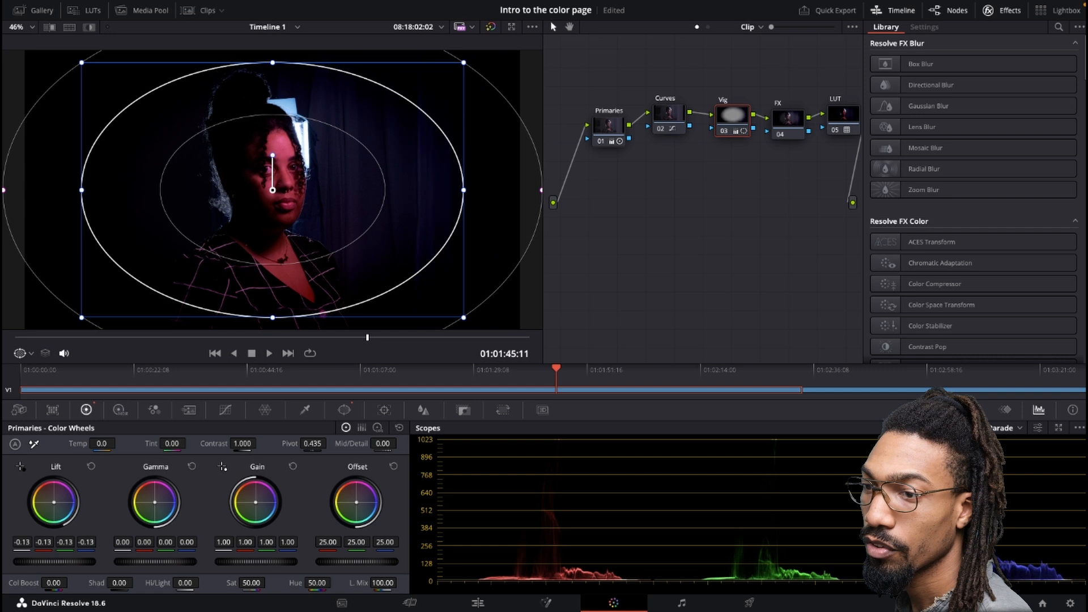
click(660, 114)
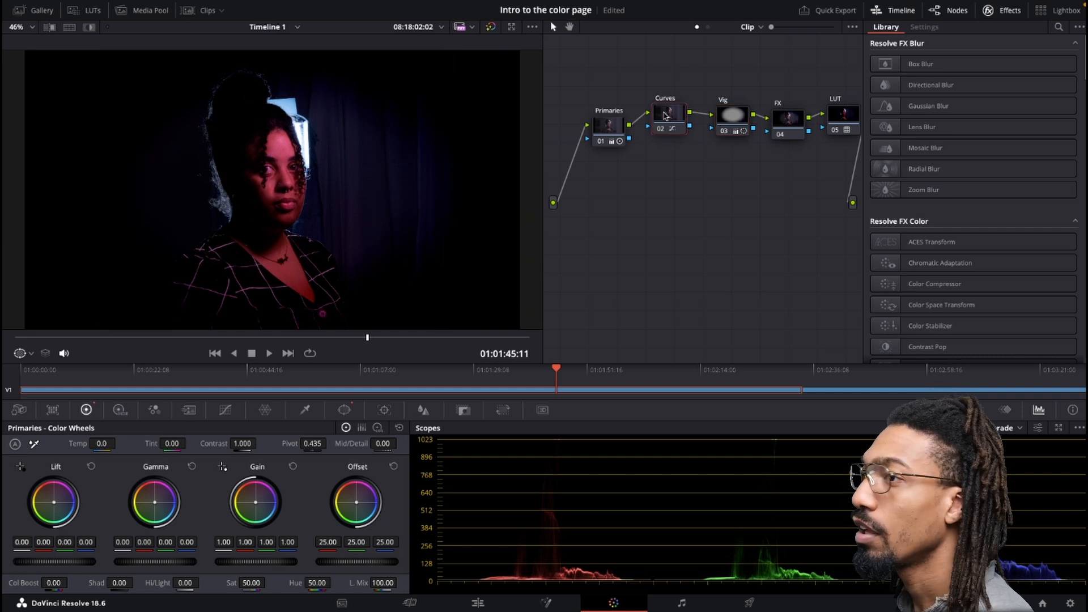
click(724, 131)
click(724, 131)
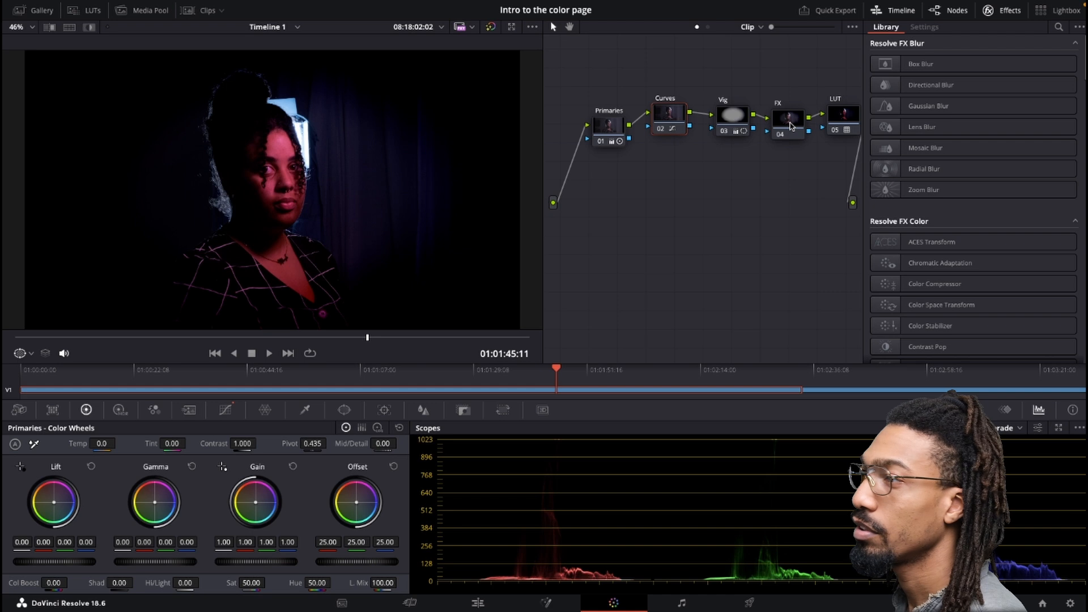
Try the Halation effect on the FX node, dismiss the Studio limitation notice, and remove the effect.
click(792, 126)
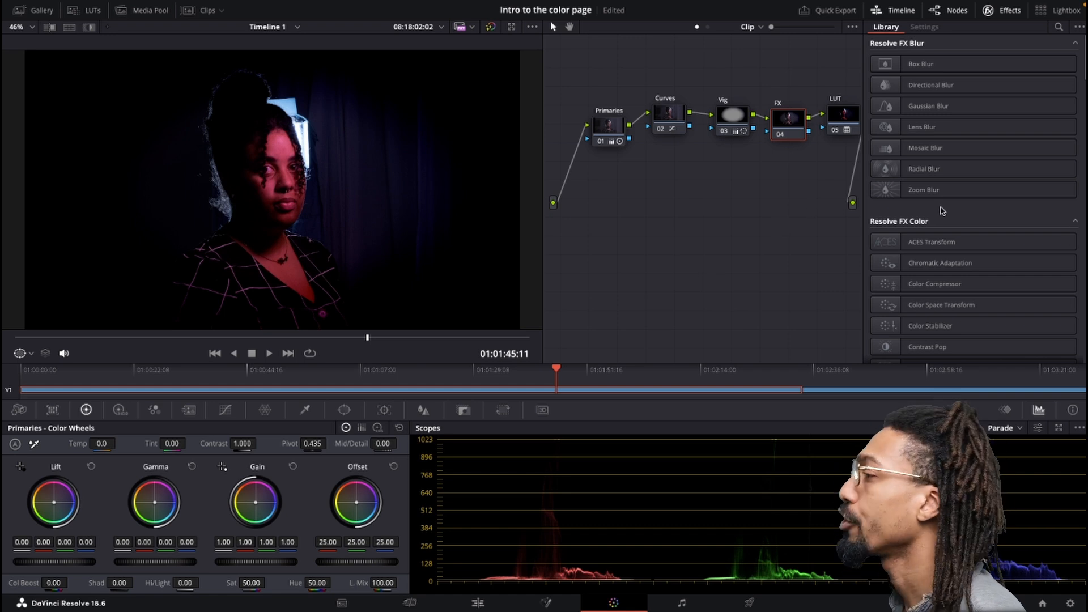
scroll(942, 210, down, 15)
scroll(950, 256, down, 5)
click(907, 179)
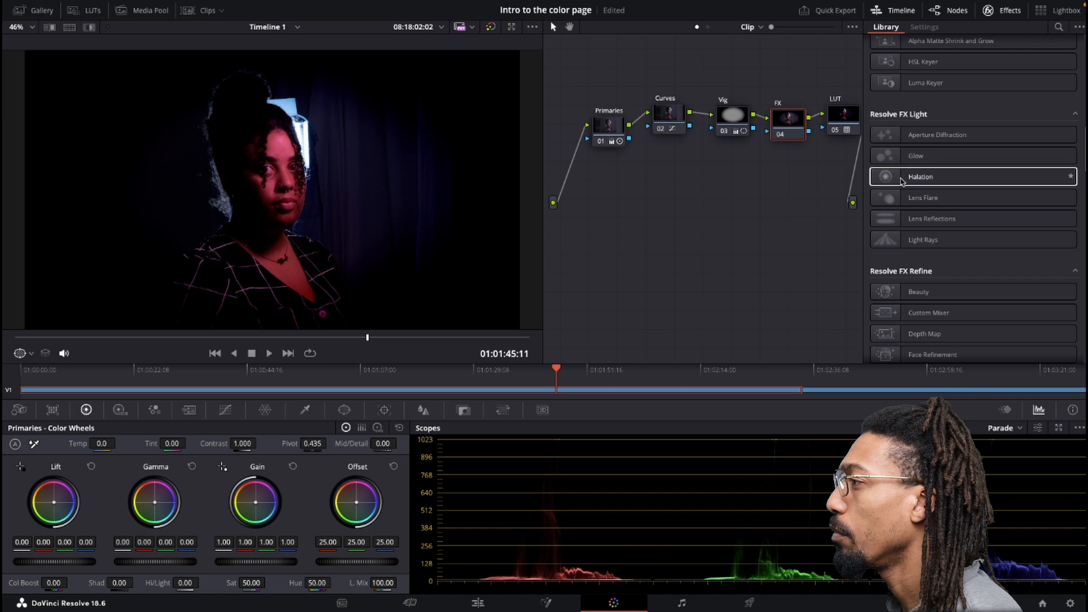
drag(888, 180, 780, 126)
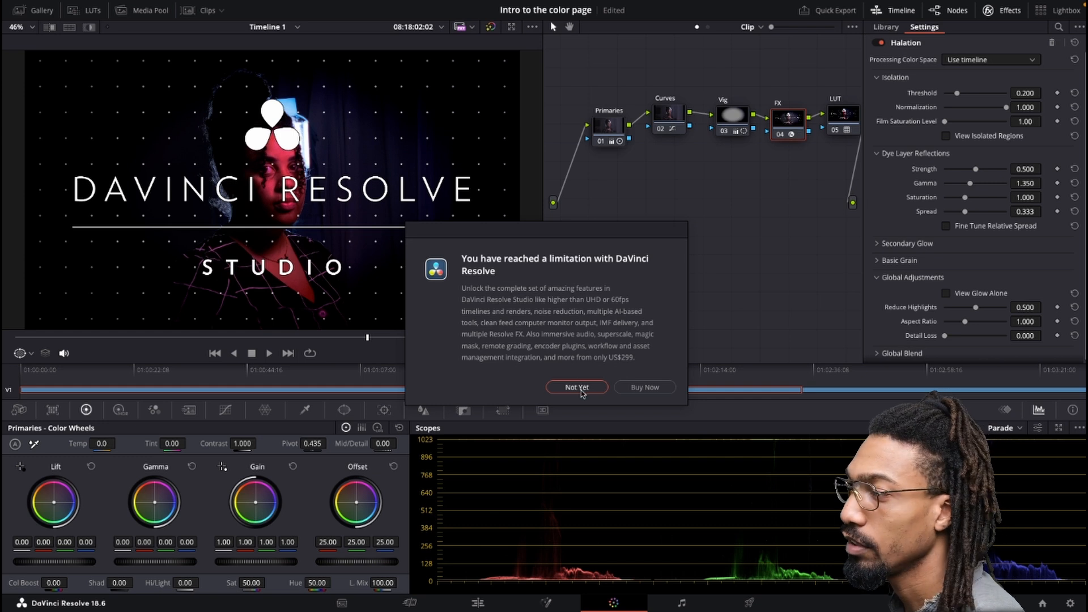
click(577, 387)
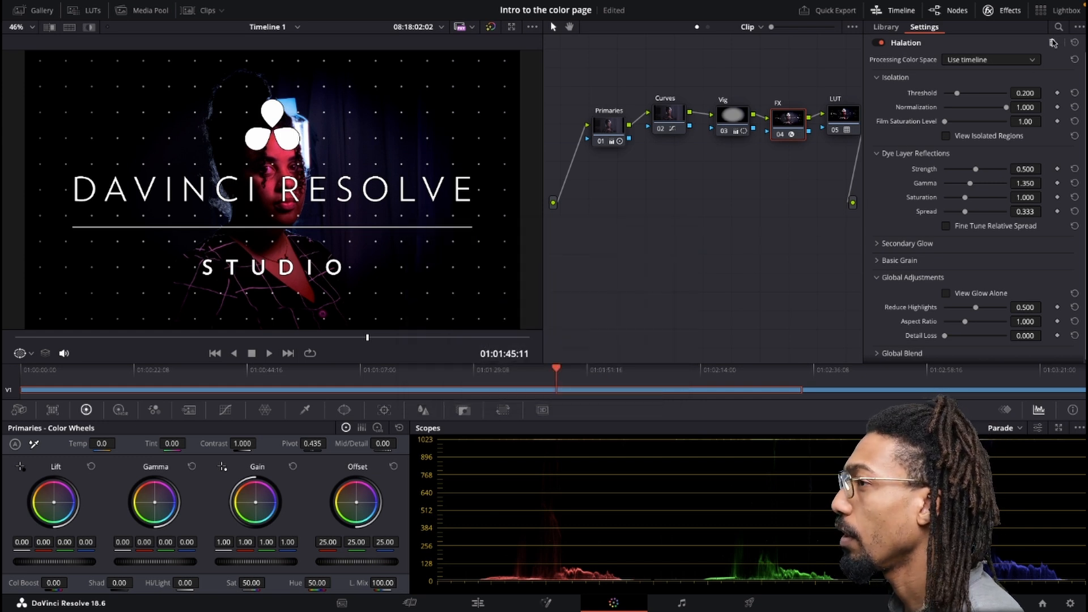
click(1052, 42)
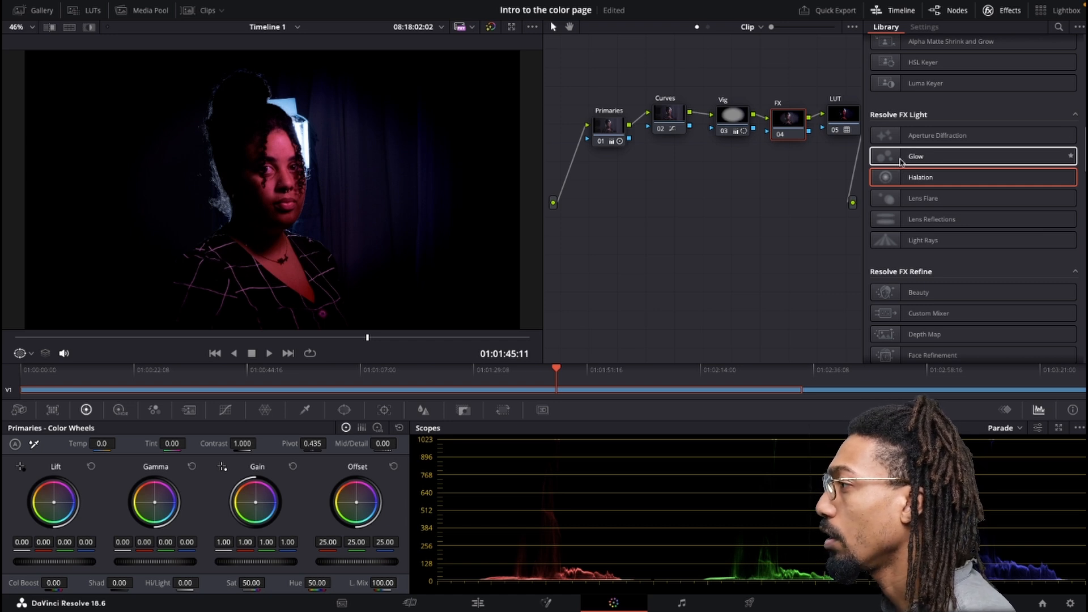
Apply the Glow effect to the FX node and compare the image with the effect off and on.
double_click(889, 158)
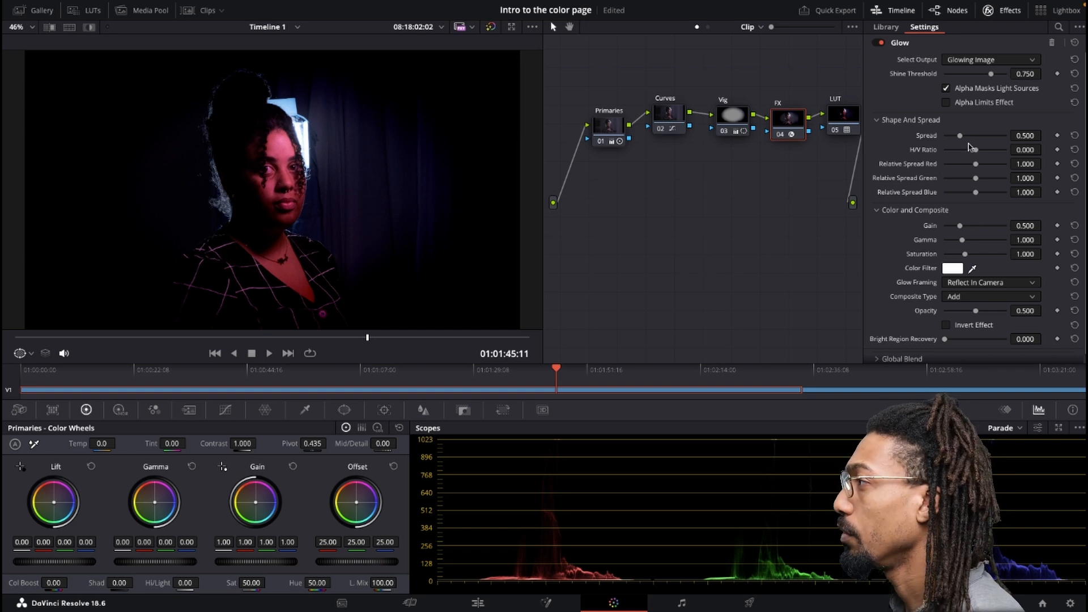
click(881, 44)
click(881, 44)
click(881, 44)
click(881, 43)
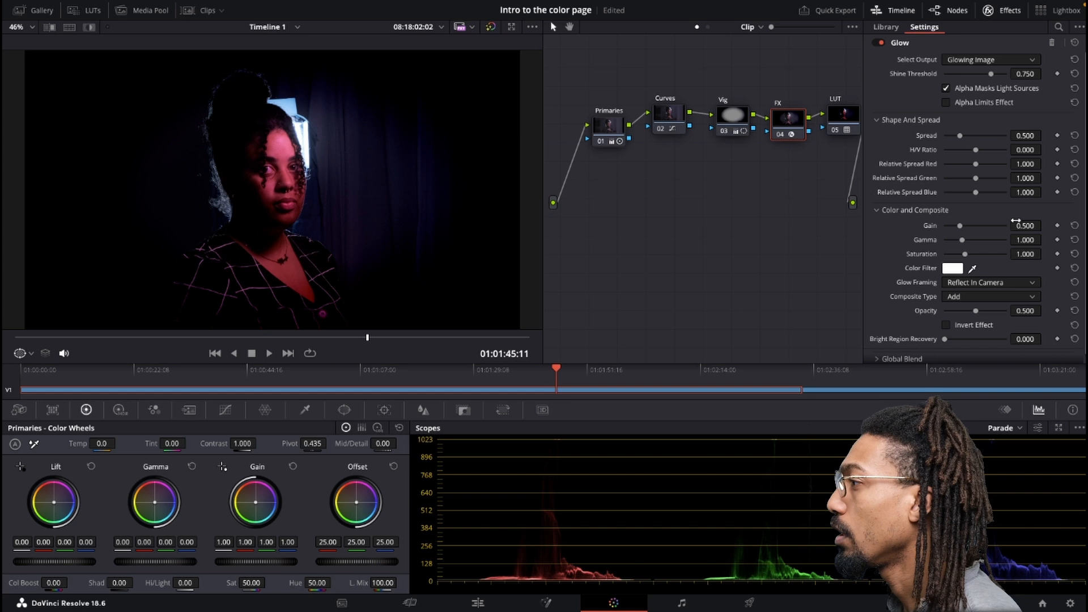
Lower the Glow's shine threshold to about 0.349 and opacity to about 0.165, and test its global blend, ending at 1.000.
drag(991, 73, 967, 85)
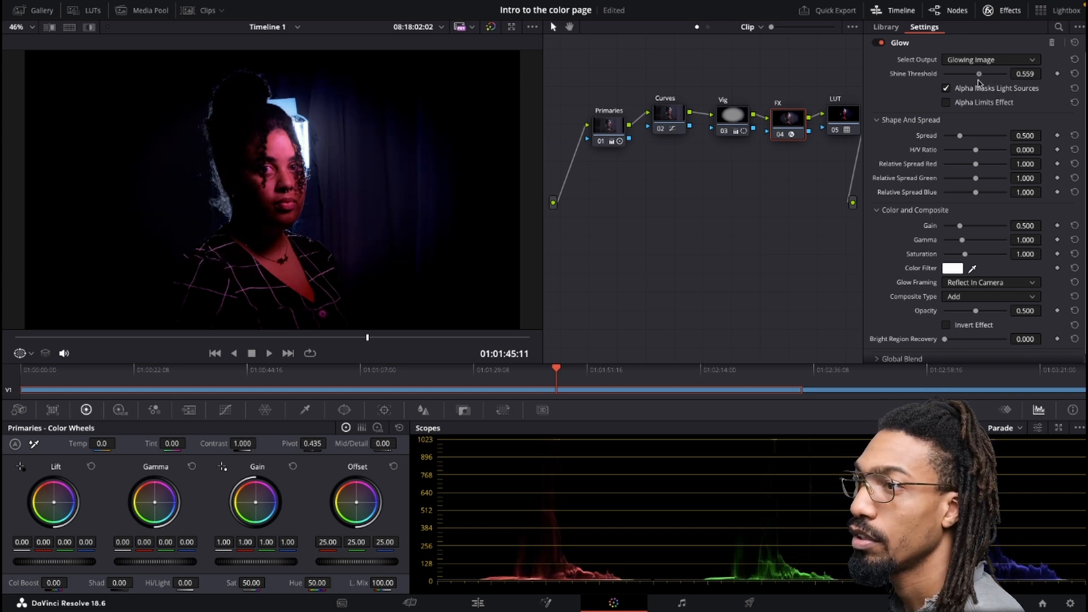
scroll(988, 254, down, 1)
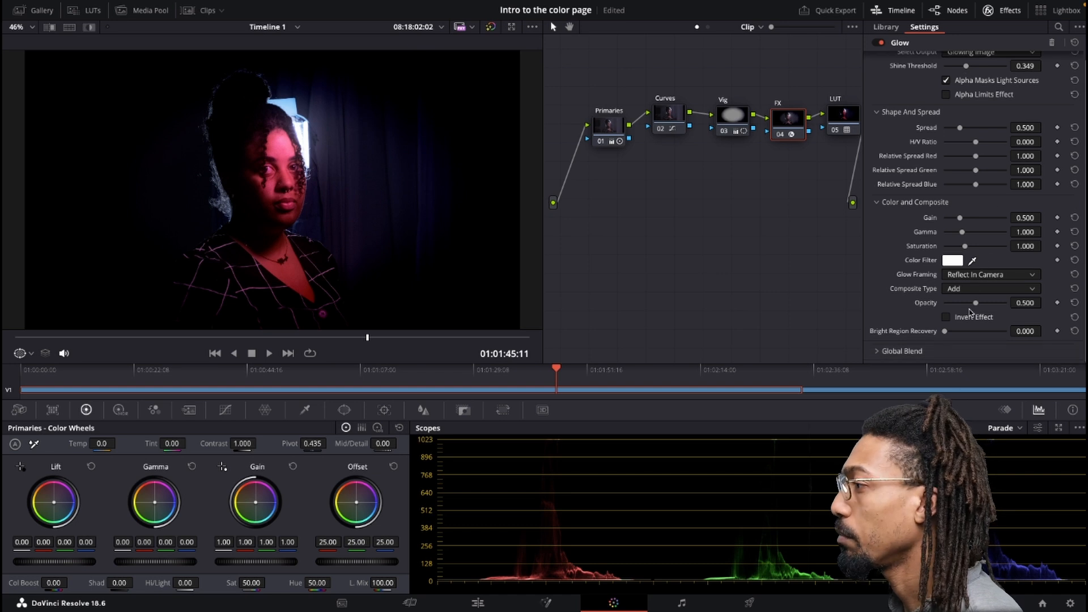
drag(975, 306, 955, 304)
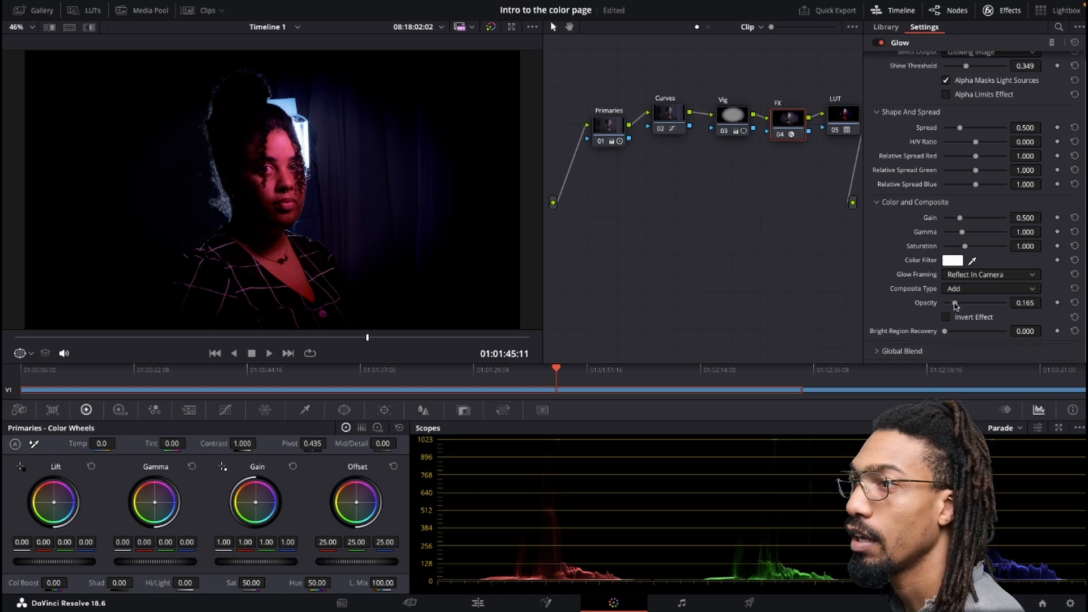
click(876, 351)
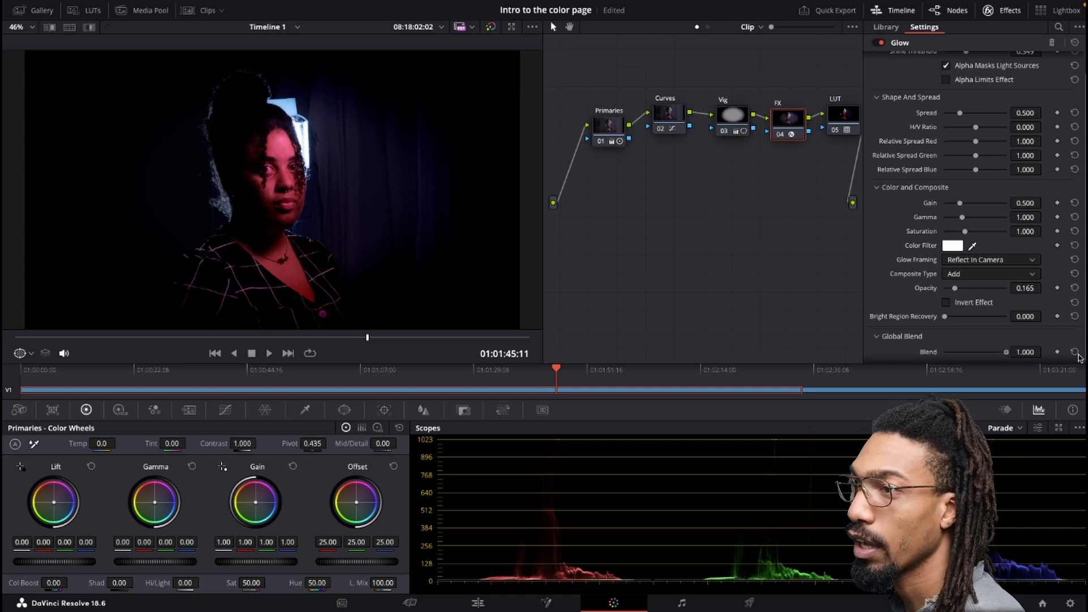
drag(944, 352, 1009, 352)
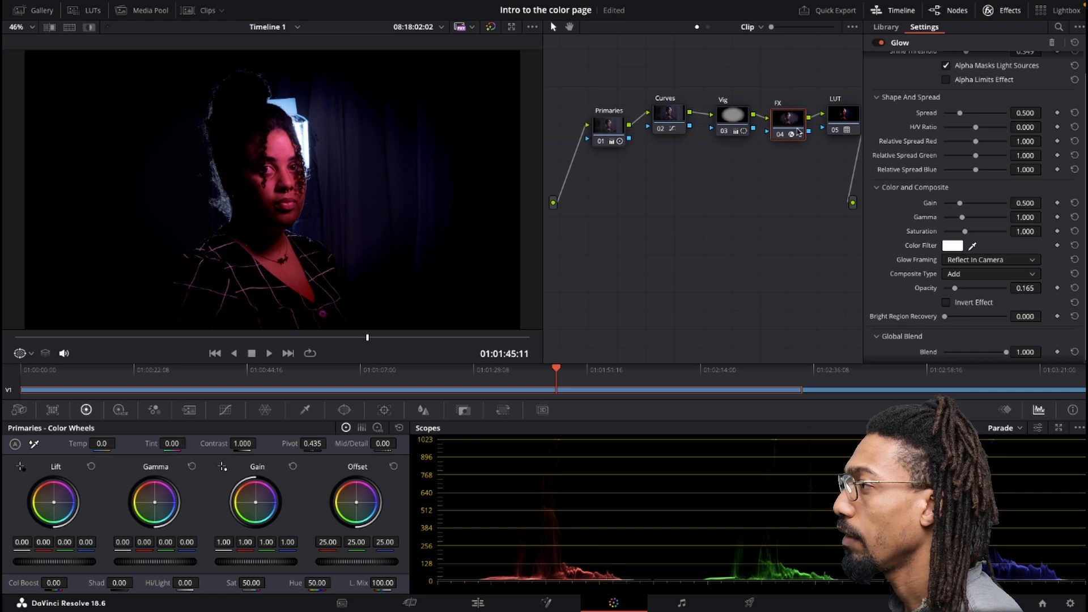
Compare the image with the FX node disabled and enabled, and reduce the Glow's spread to about 0.312.
click(779, 136)
click(779, 136)
click(779, 136)
click(780, 136)
scroll(941, 162, up, 1)
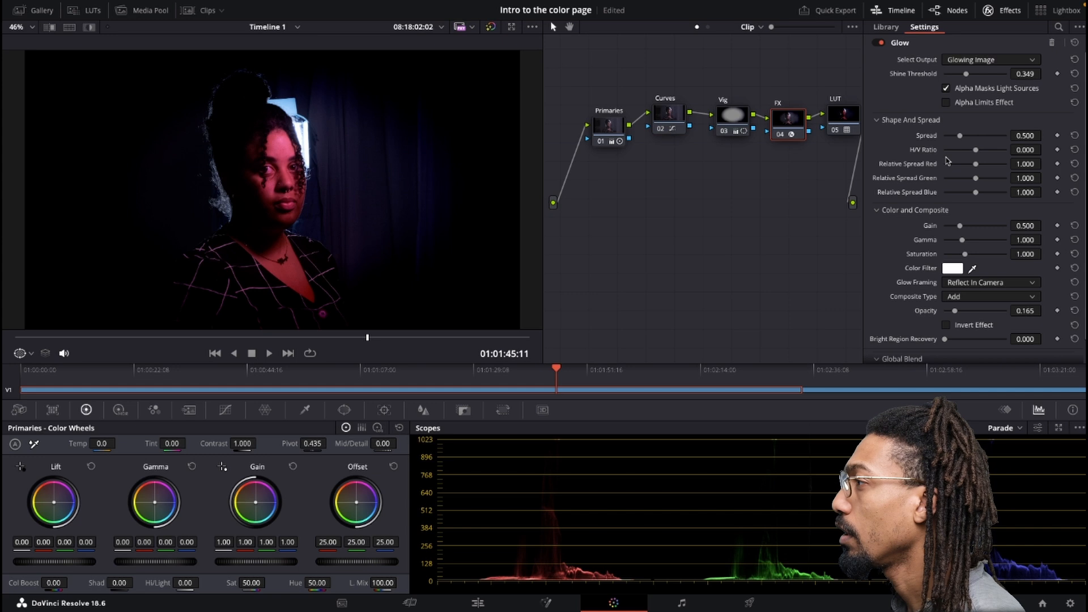
mouse_move(960, 136)
mouse_down()
mouse_move(992, 138)
mouse_move(945, 137)
mouse_move(954, 149)
mouse_up()
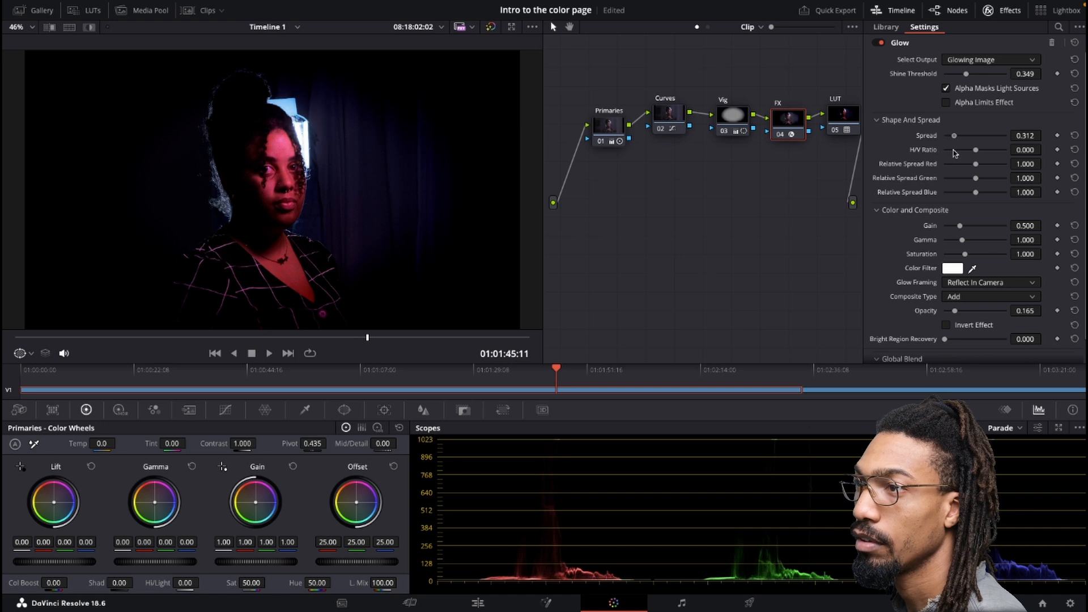
Rearrange the node graph compactly, with Curves below Primaries, FX below Vig, and LUT beside the Vig node.
click(837, 126)
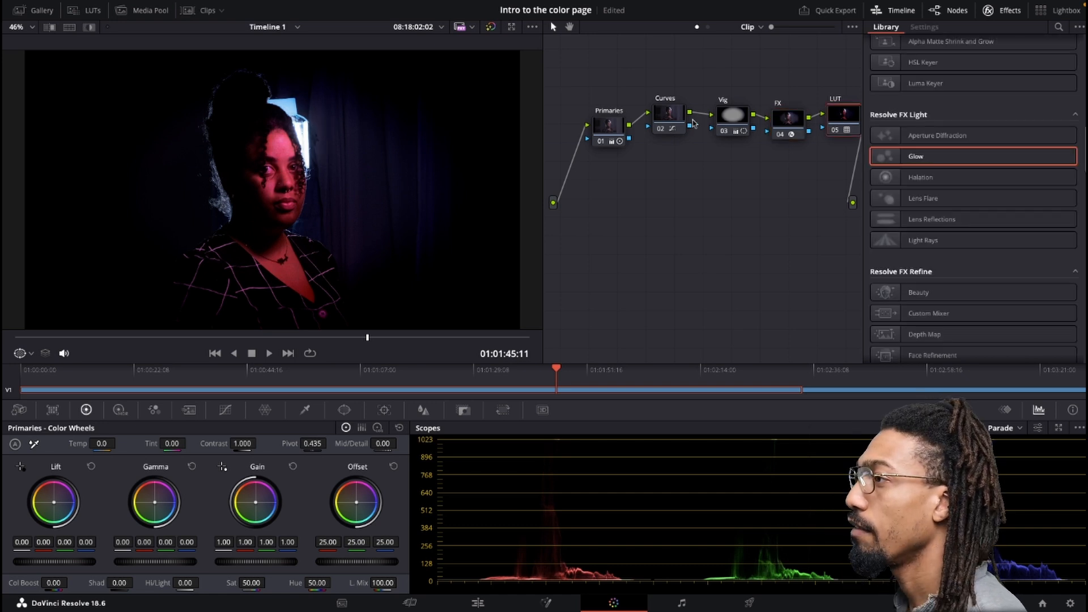
drag(616, 126, 595, 112)
click(673, 117)
drag(672, 118, 606, 165)
drag(731, 118, 679, 110)
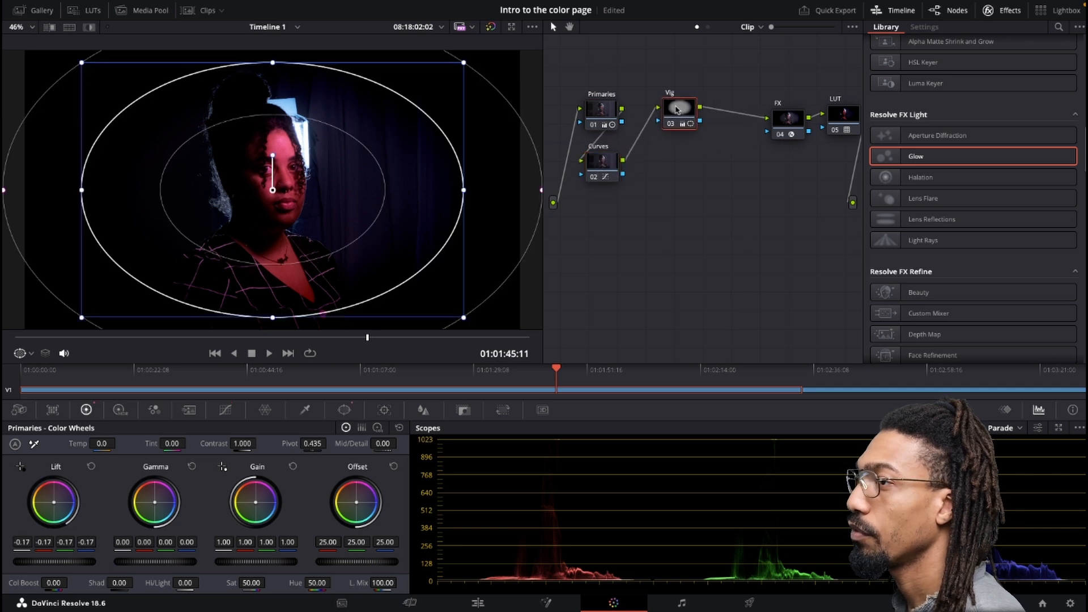
drag(788, 117, 679, 156)
drag(840, 125, 742, 117)
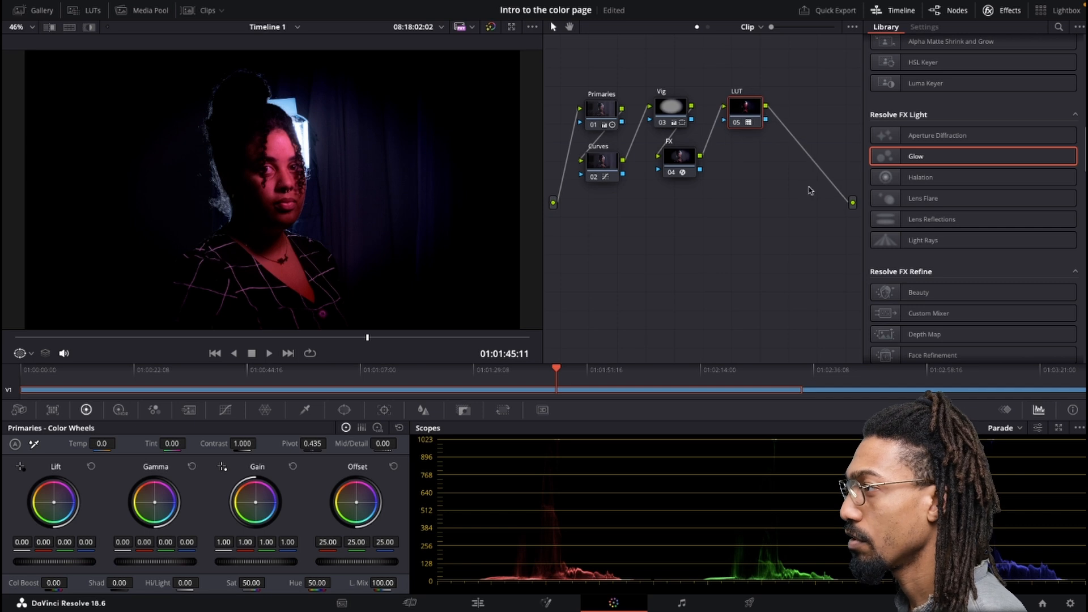
Add a serial node after the LUT node and apply the Dehancer Pro 7.0.0 film emulation effect to it.
key(alt+s)
drag(746, 111, 803, 120)
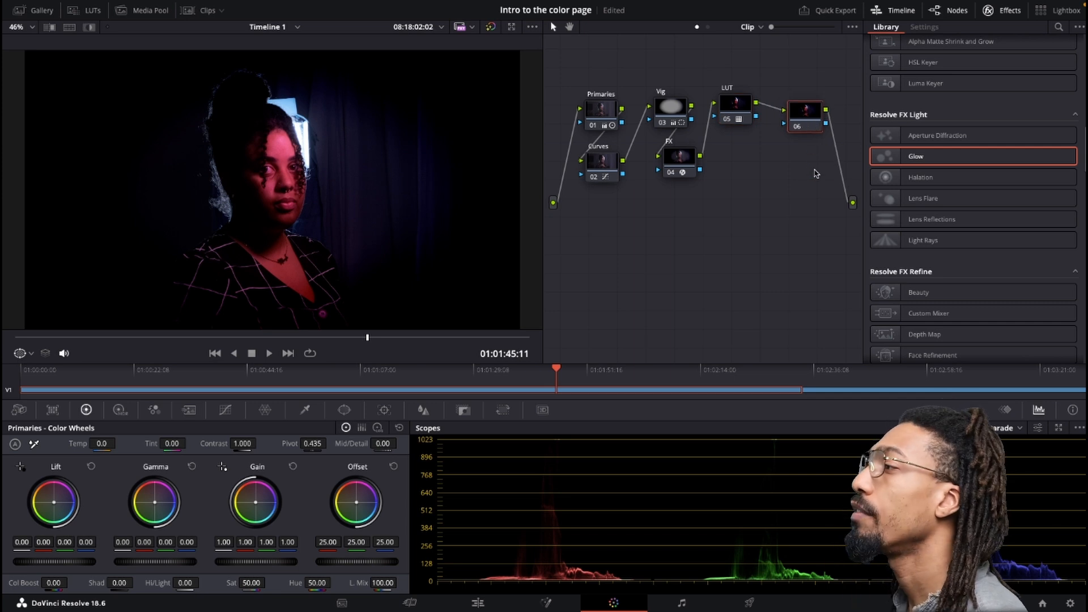
scroll(943, 202, down, 10)
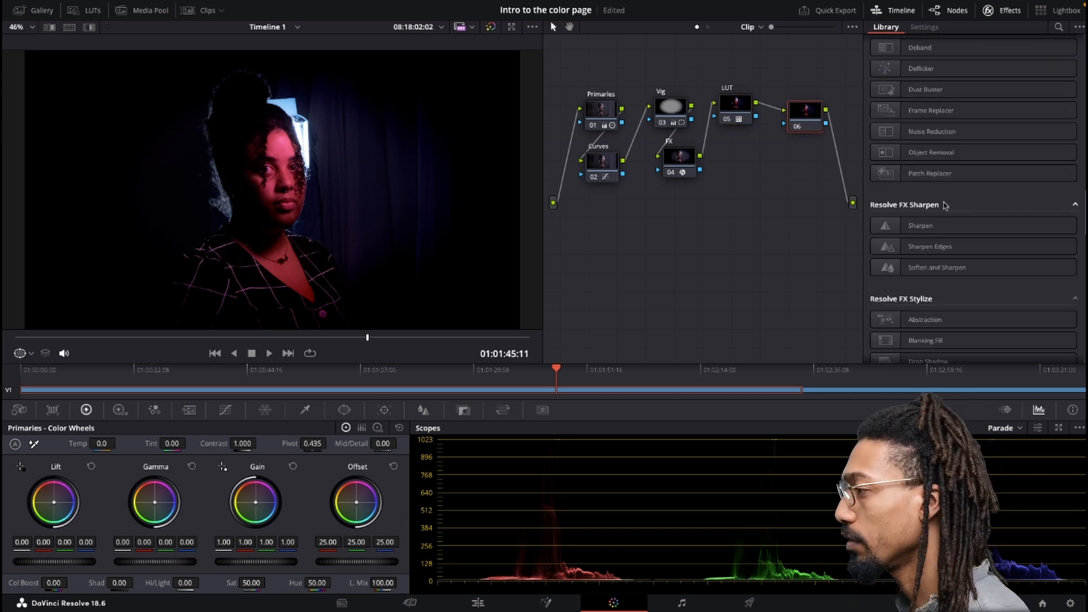
scroll(946, 202, down, 5)
scroll(950, 202, down, 10)
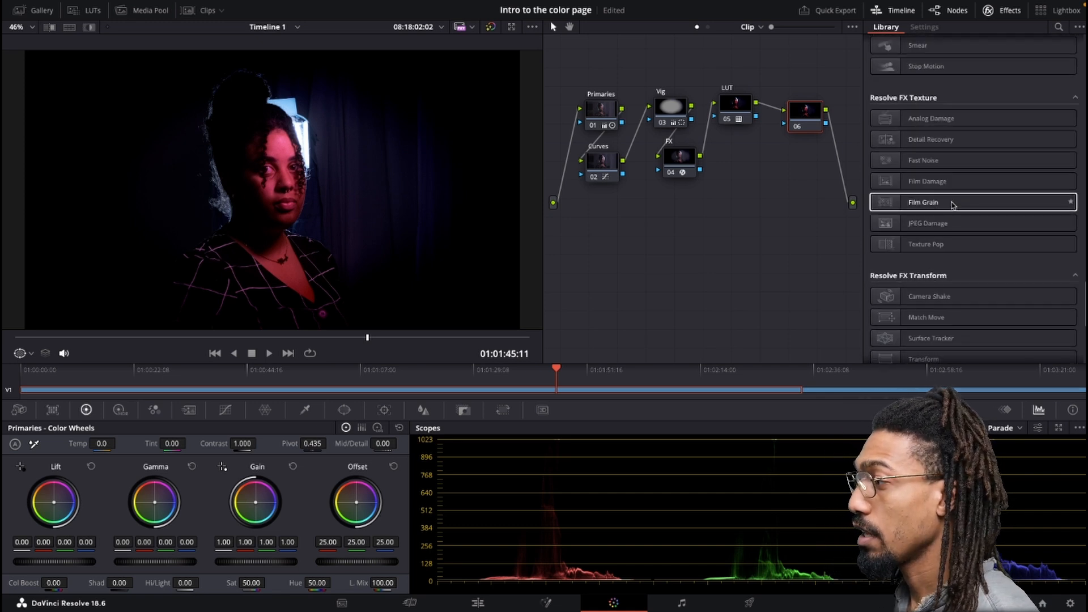
scroll(958, 210, down, 10)
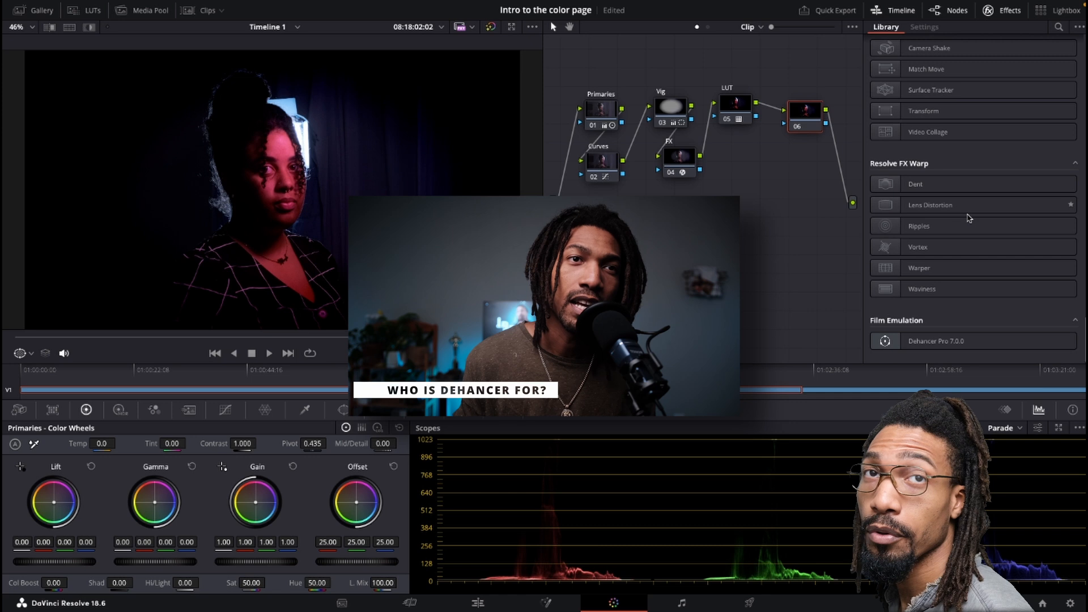
drag(936, 340, 815, 121)
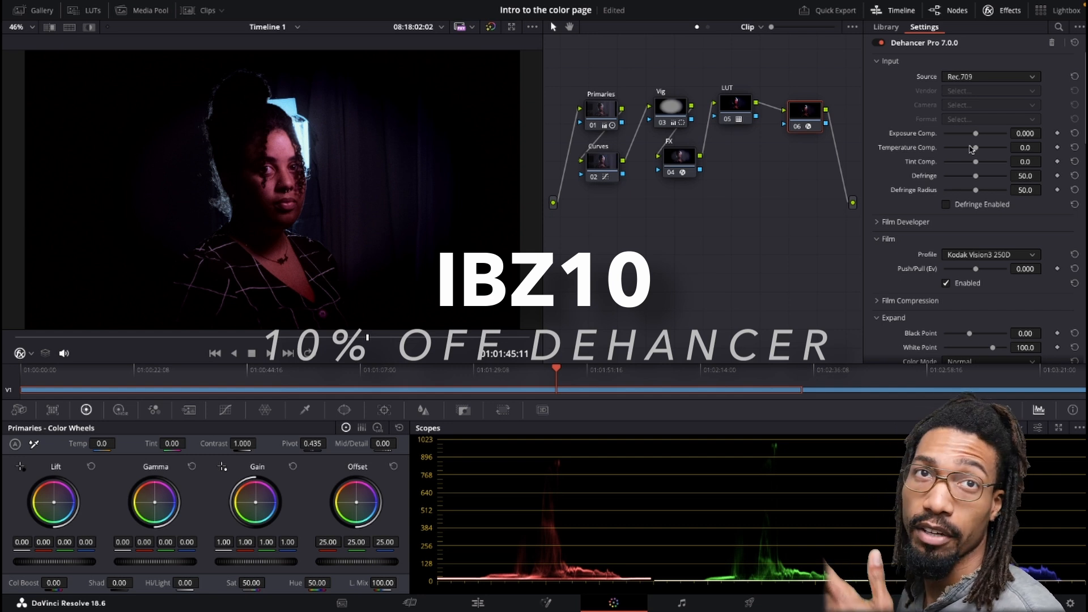
Look through Dehancer Pro's input, film, expand and print settings.
scroll(986, 162, down, 2)
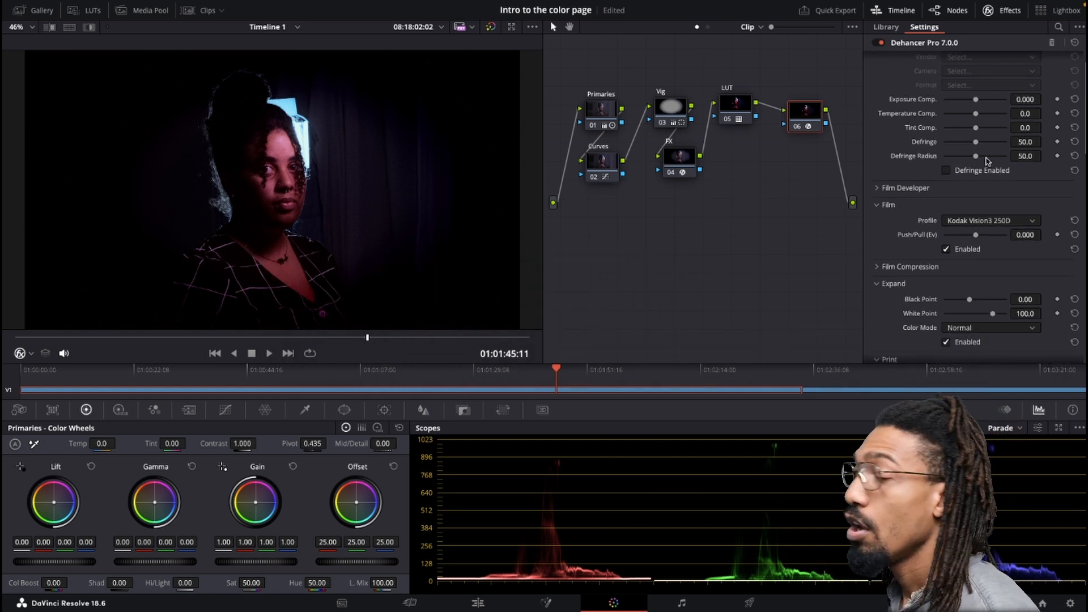
scroll(987, 161, down, 4)
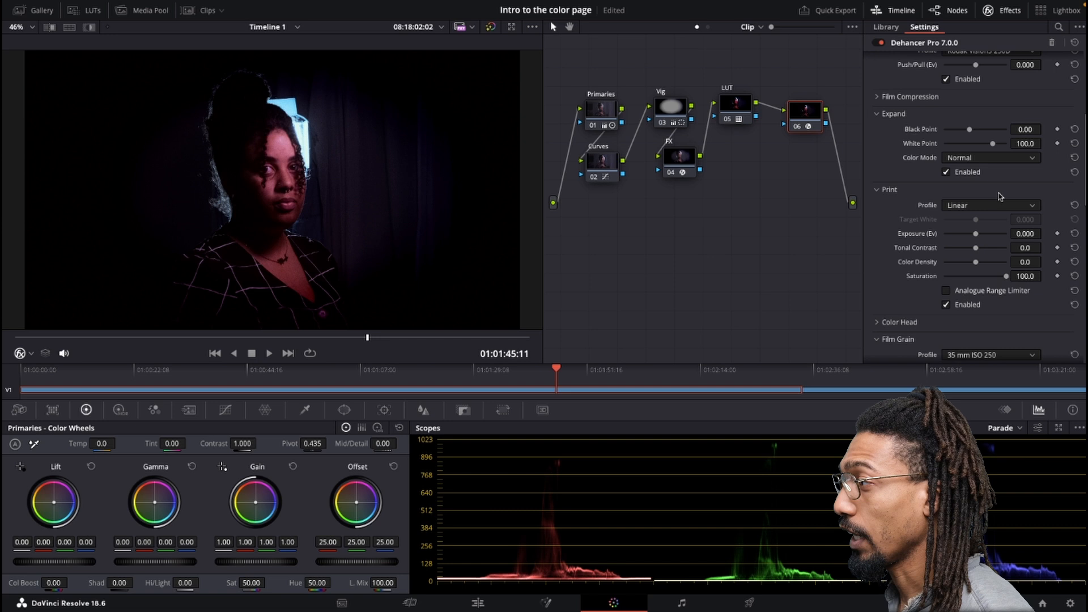
scroll(1000, 196, up, 2)
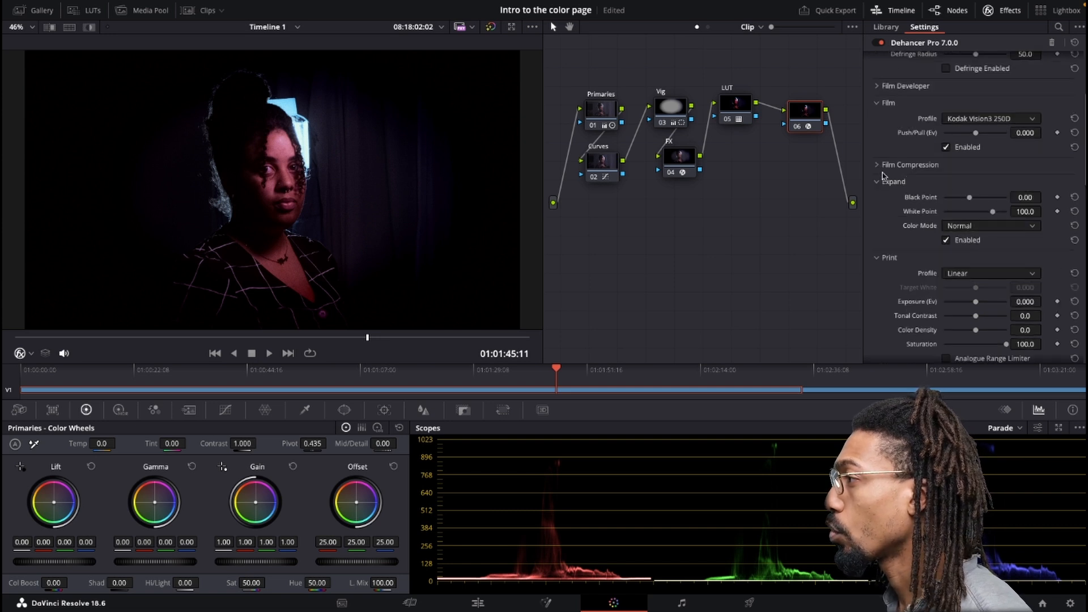
scroll(907, 170, up, 4)
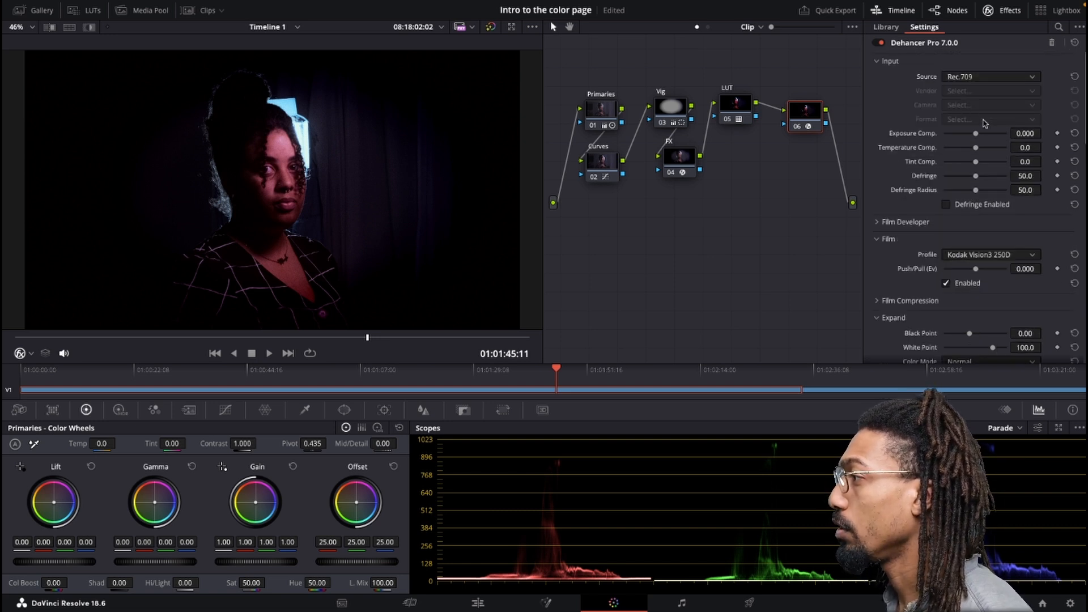
scroll(945, 162, down, 2)
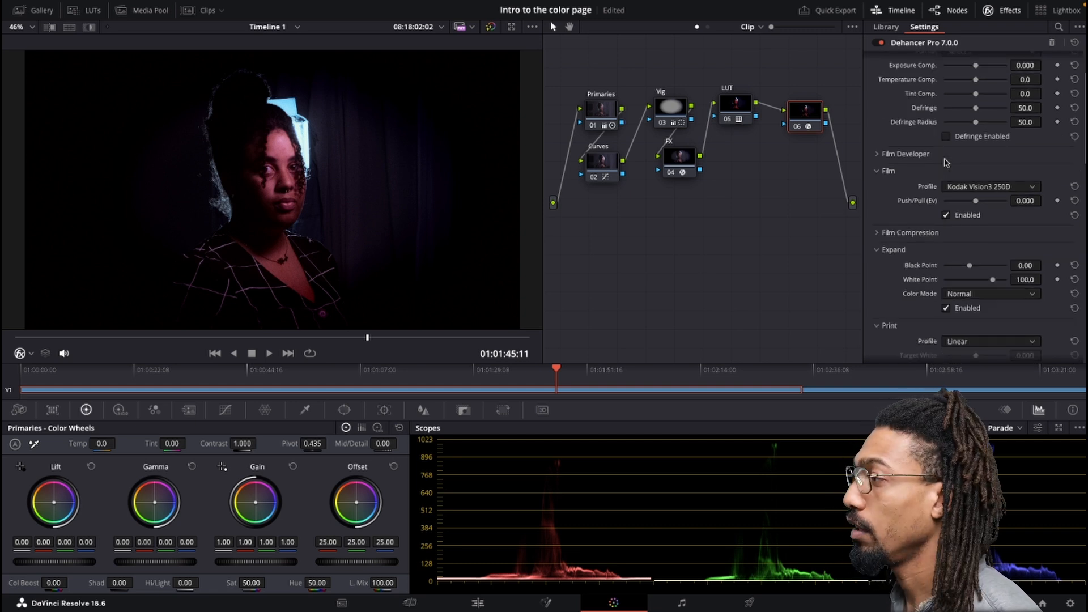
Look through Dehancer Pro's input and Film Developer settings, and turn off the Kodak Vision3 250D film stage.
click(883, 154)
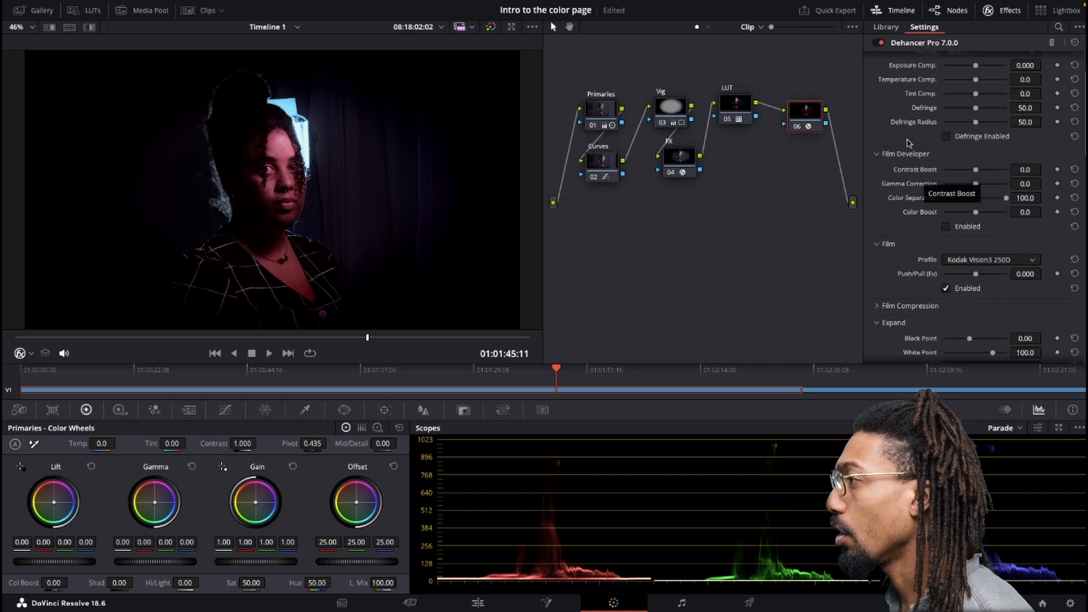
scroll(923, 170, up, 2)
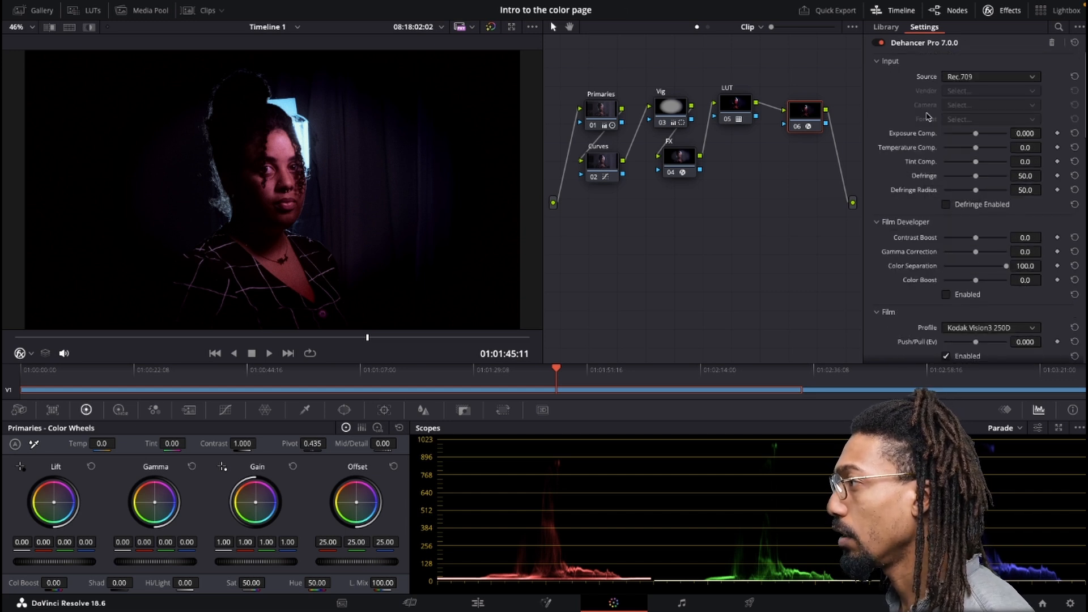
scroll(917, 143, down, 5)
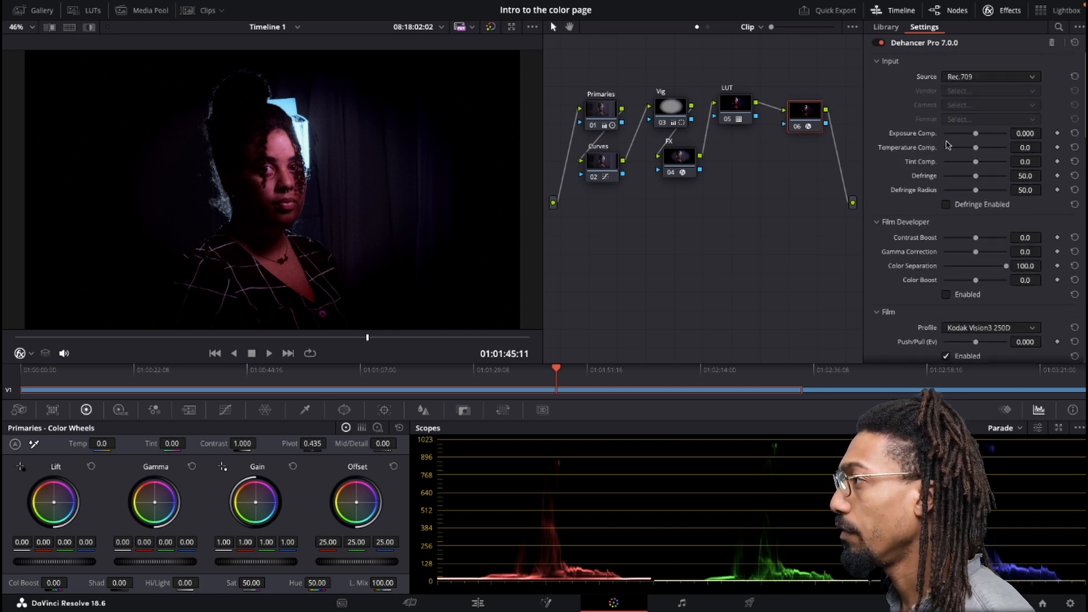
scroll(994, 193, down, 2)
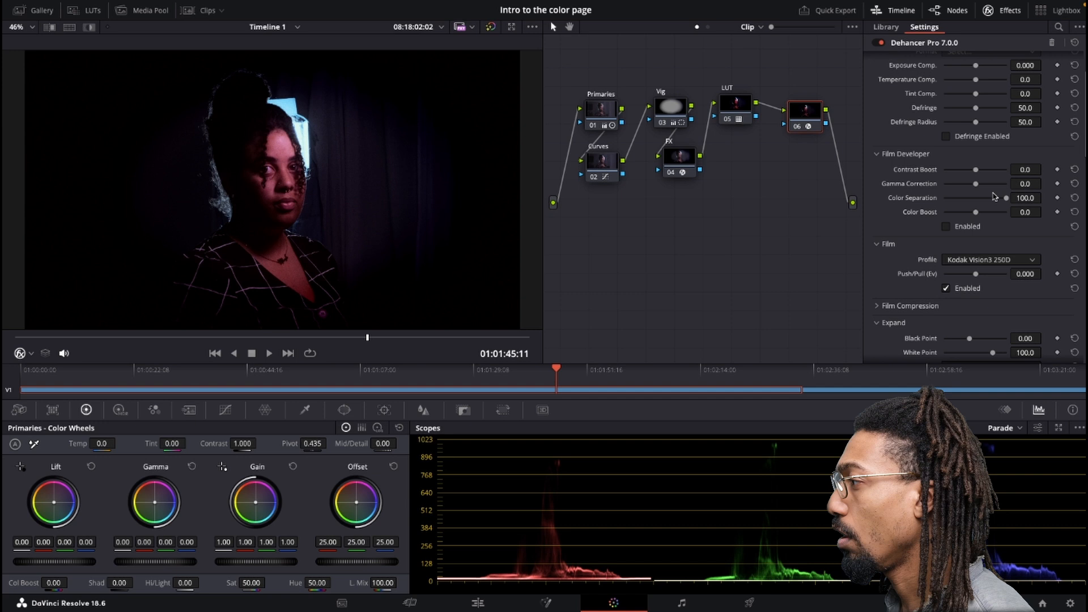
click(947, 286)
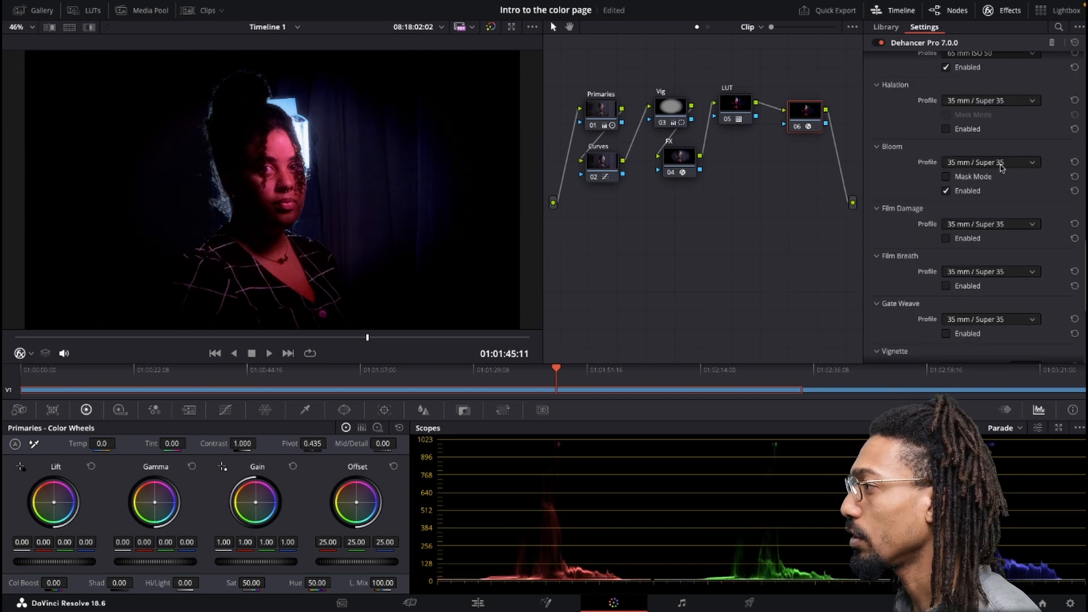
Review Dehancer Pro's bloom, film damage, breath, gate weave and vignette settings, and enable the Halation effect.
scroll(986, 192, down, 1)
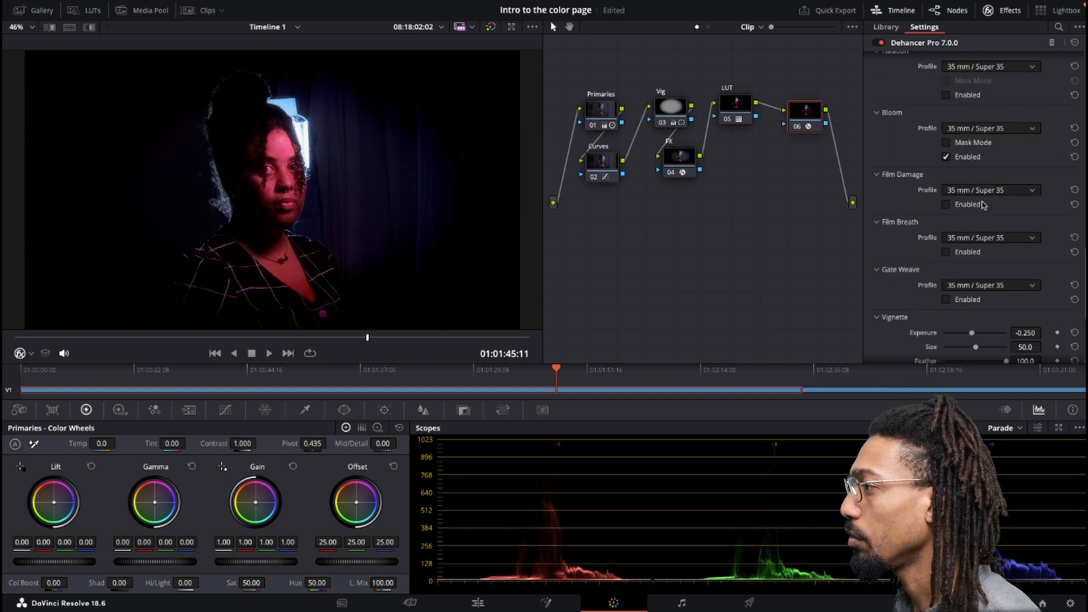
scroll(983, 205, down, 2)
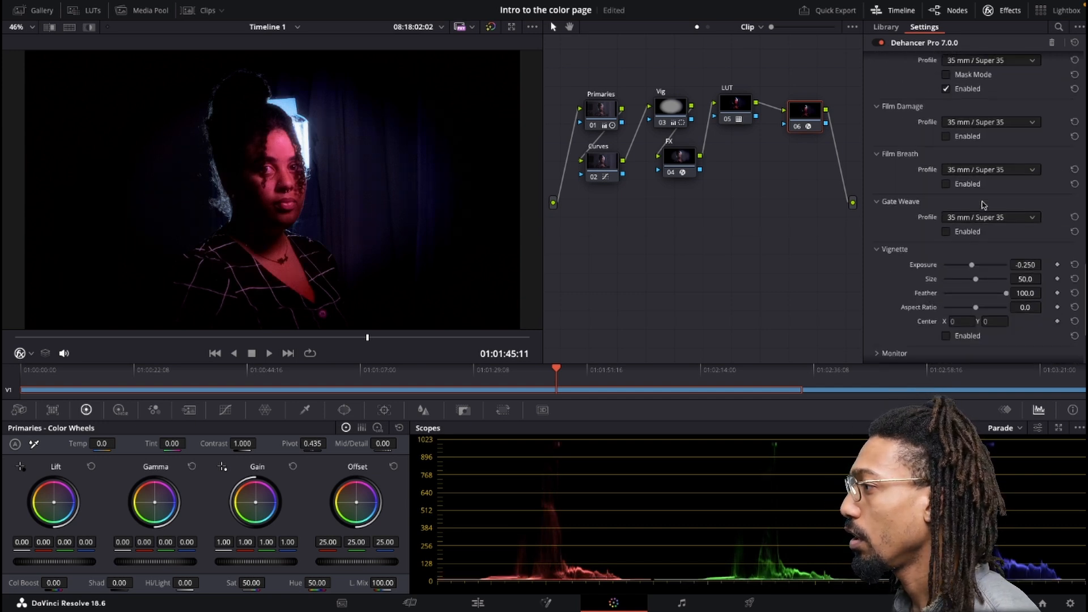
scroll(981, 238, down, 2)
scroll(981, 237, up, 3)
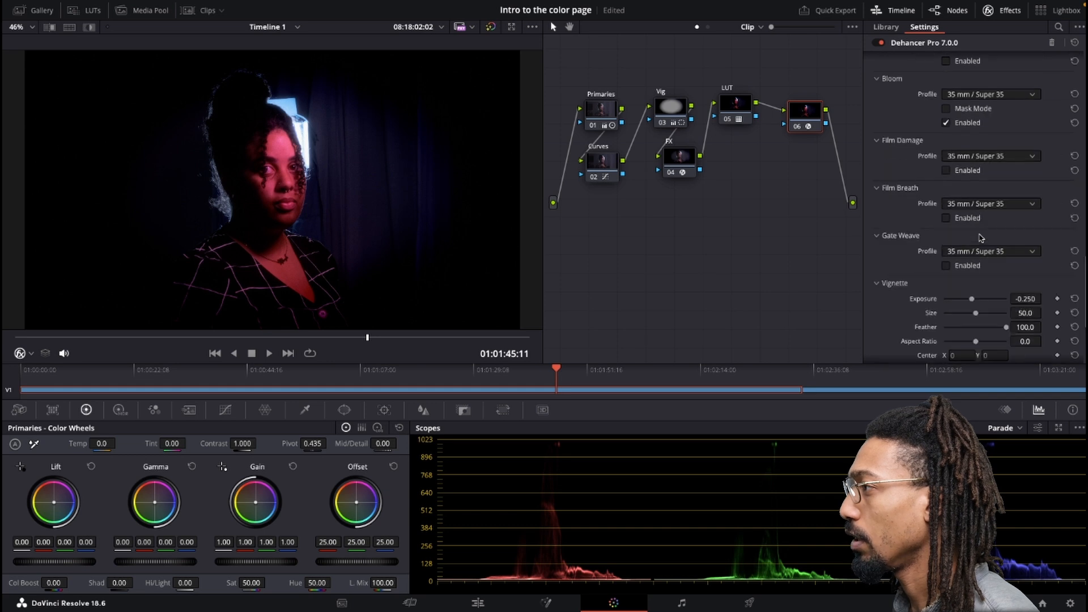
scroll(981, 237, up, 4)
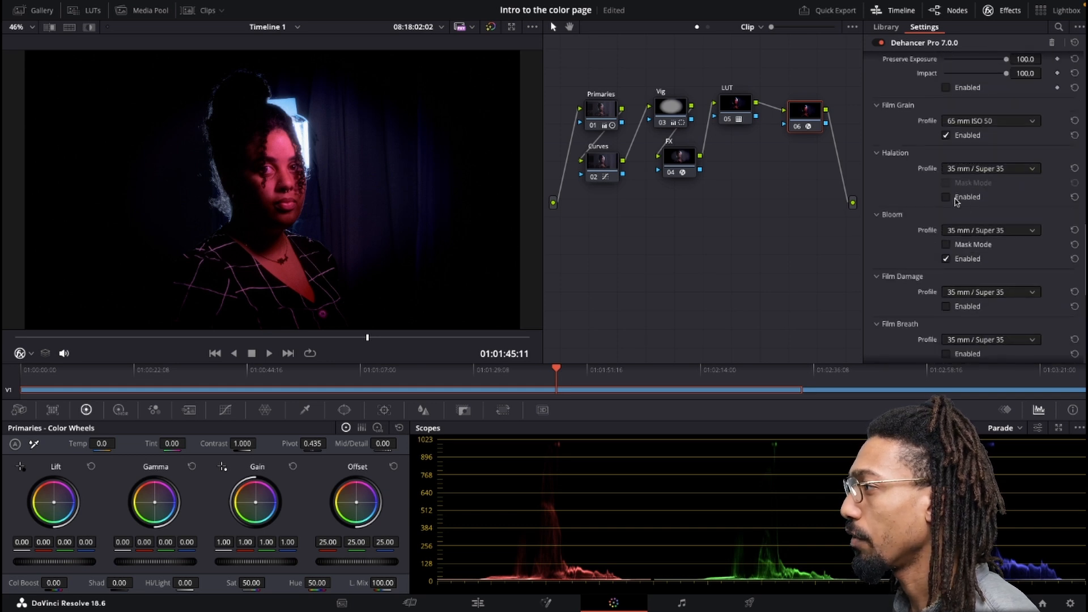
click(946, 198)
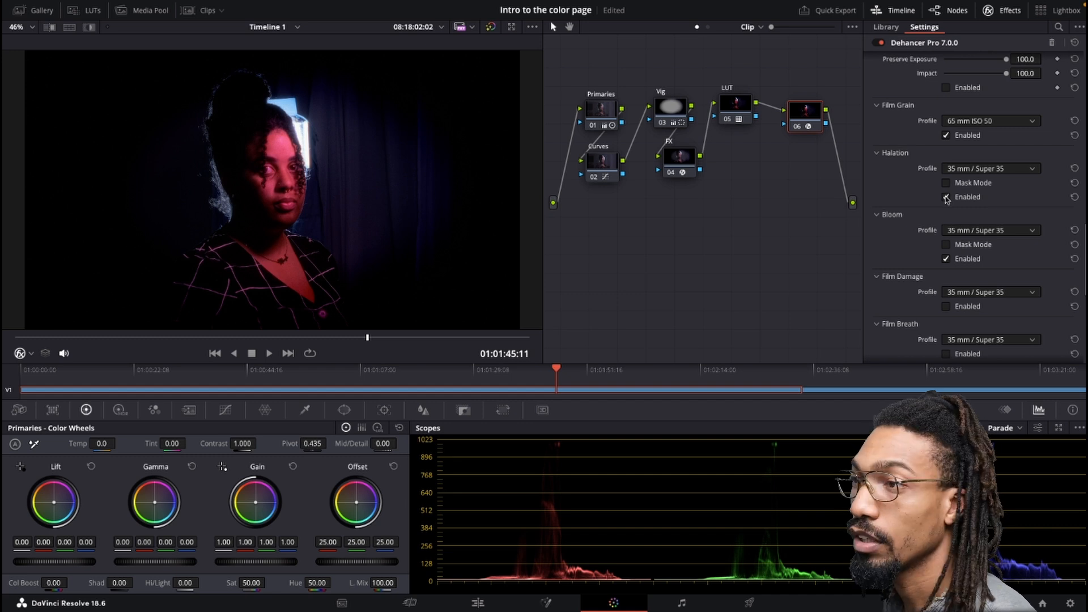
Compare the face close up with Halation off and on, and set the Halation profile to 65 mm / 70 mm.
scroll(268, 149, up, 5)
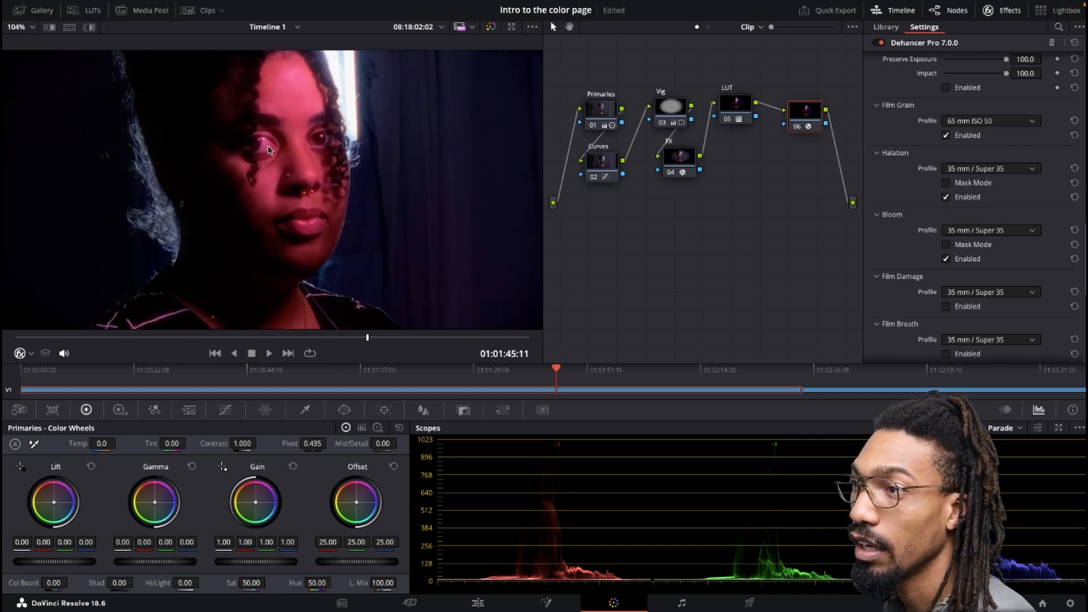
scroll(272, 146, up, 2)
scroll(357, 207, up, 2)
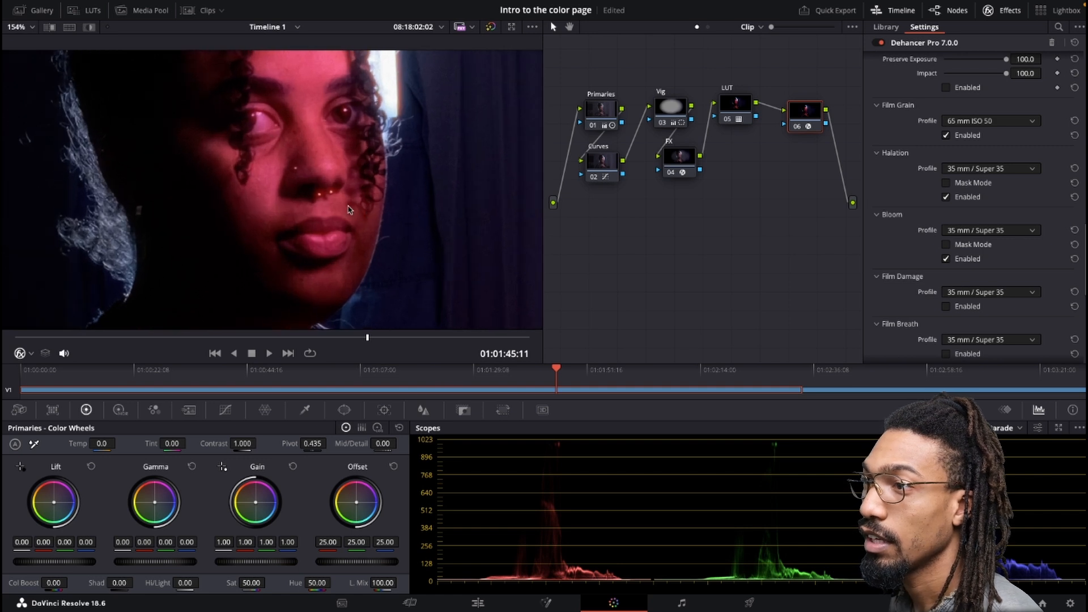
click(946, 197)
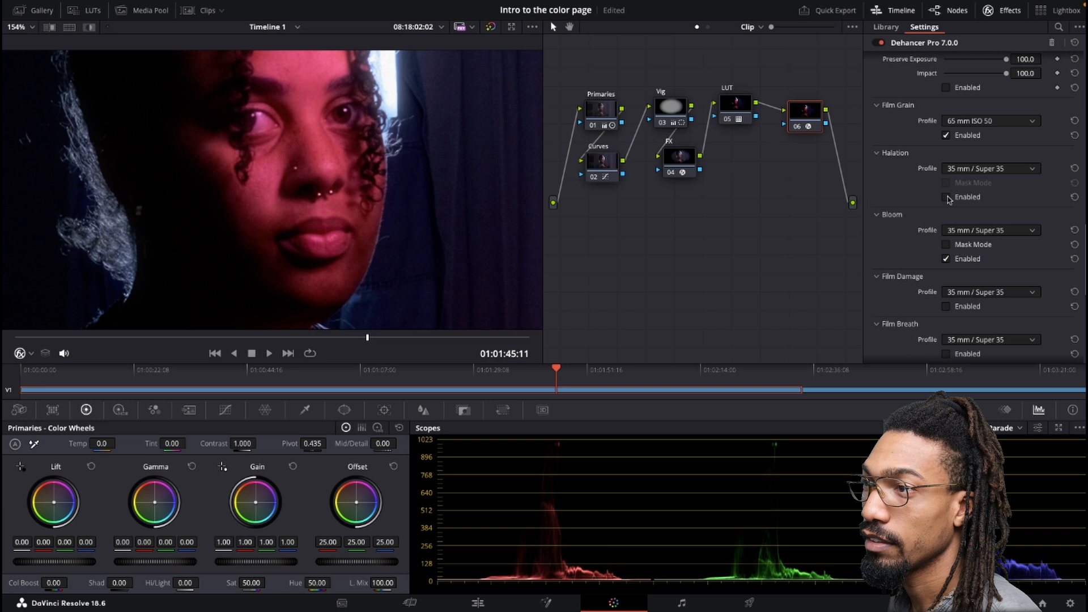
click(947, 197)
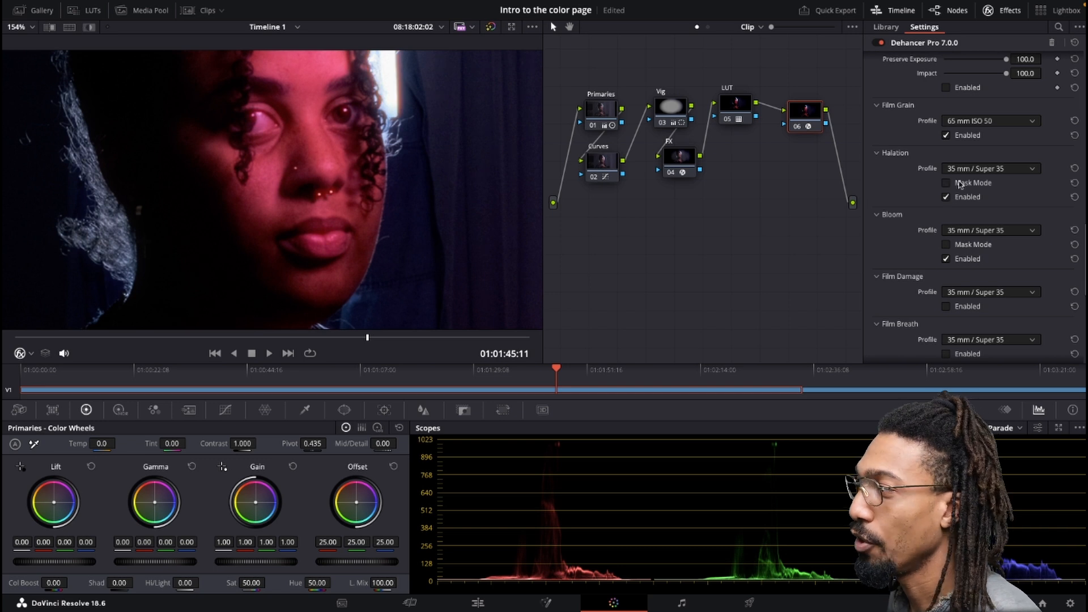
click(988, 170)
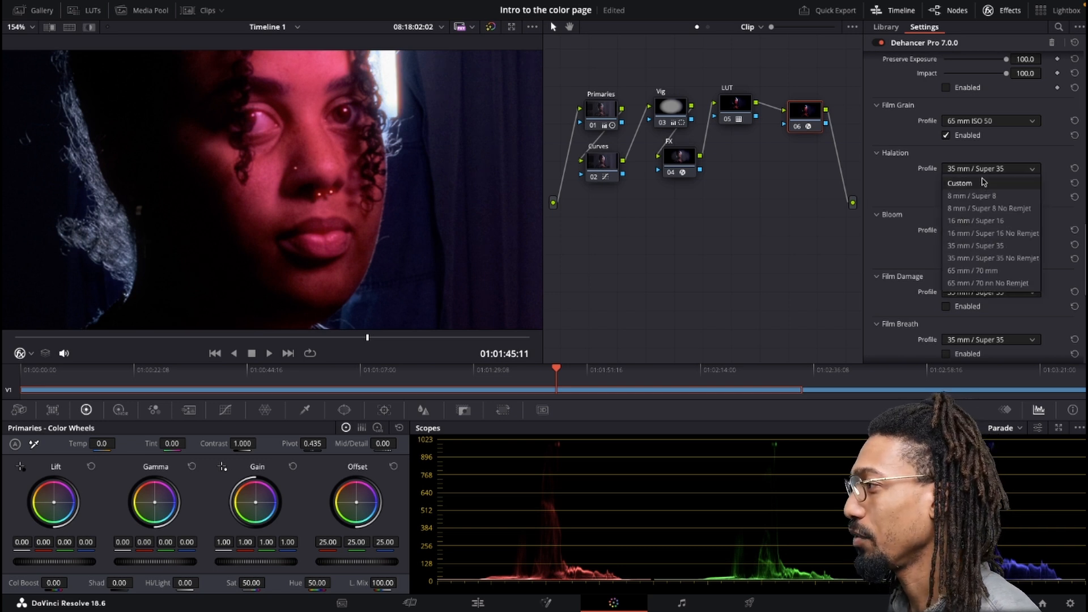
click(989, 270)
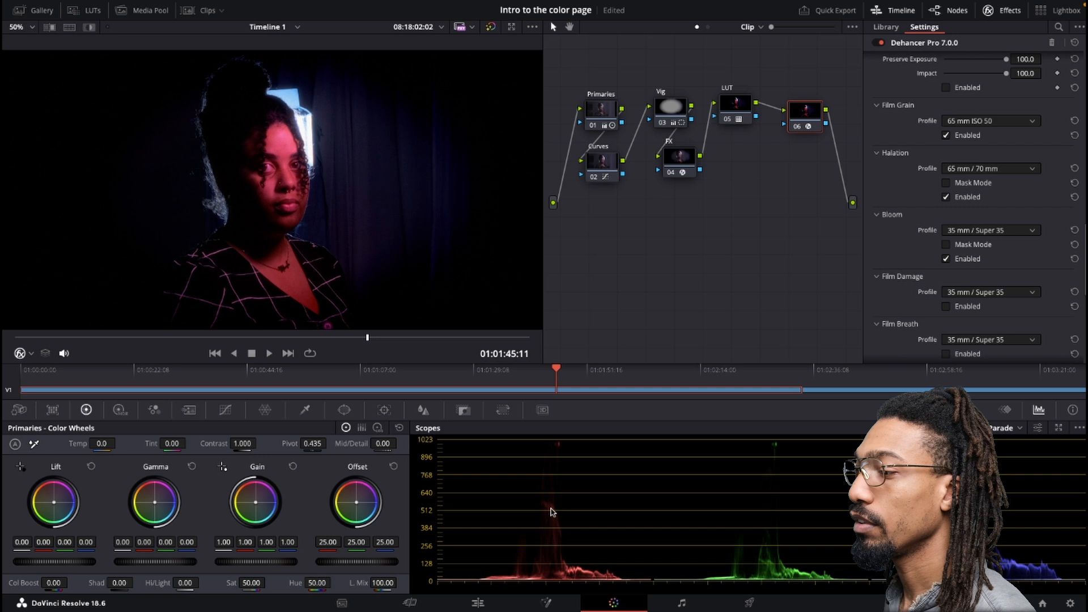
Switch to the Edit page and compare the frame with the color grade bypassed and restored.
click(489, 598)
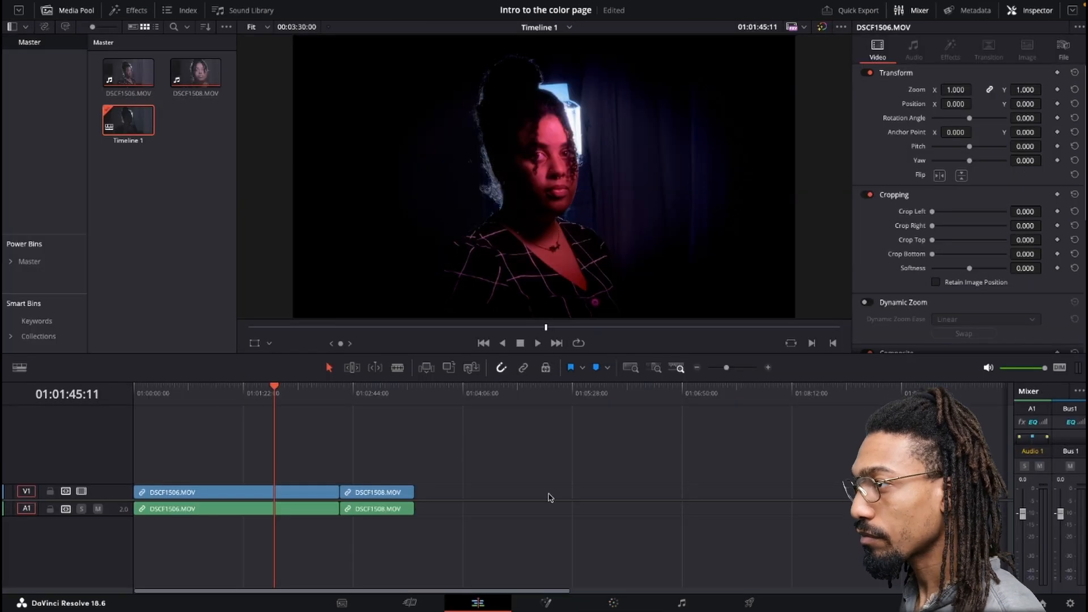
click(821, 27)
click(822, 28)
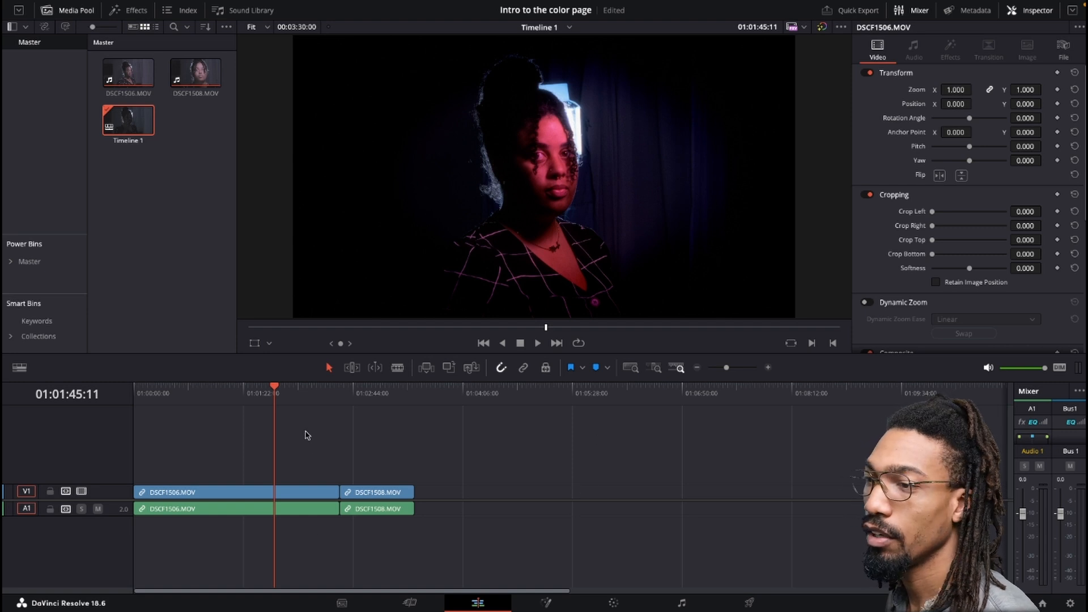
Split DSCF1506.MOV at 01:01:54:08, and ripple delete the unwanted opening footage of it and of DSCF1508.MOV.
mouse_move(295, 398)
mouse_down()
mouse_move(313, 398)
mouse_move(273, 400)
mouse_move(287, 401)
mouse_up()
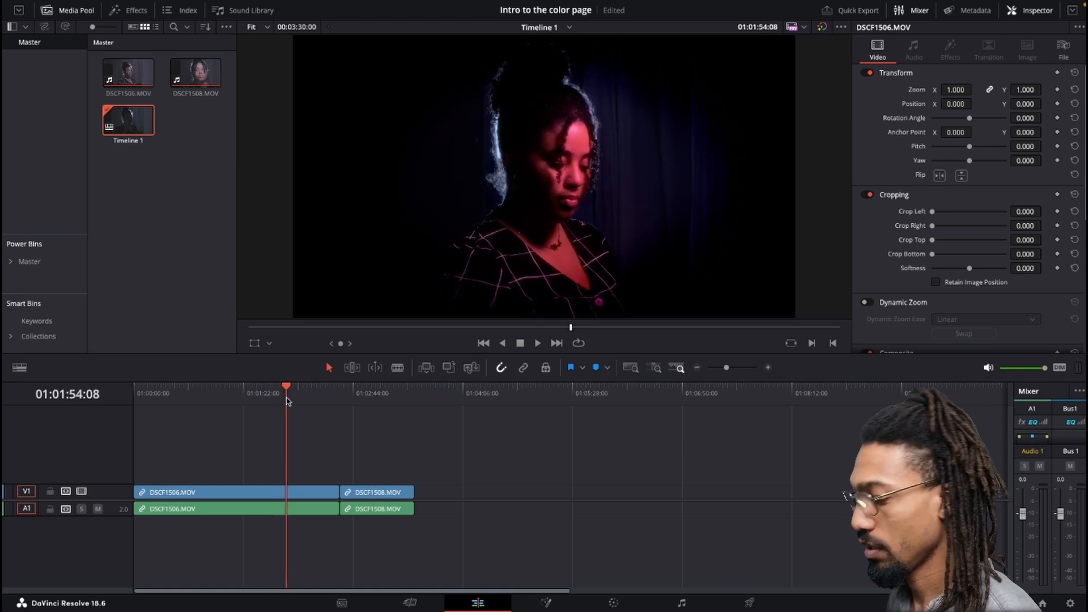
key(ctrl+b)
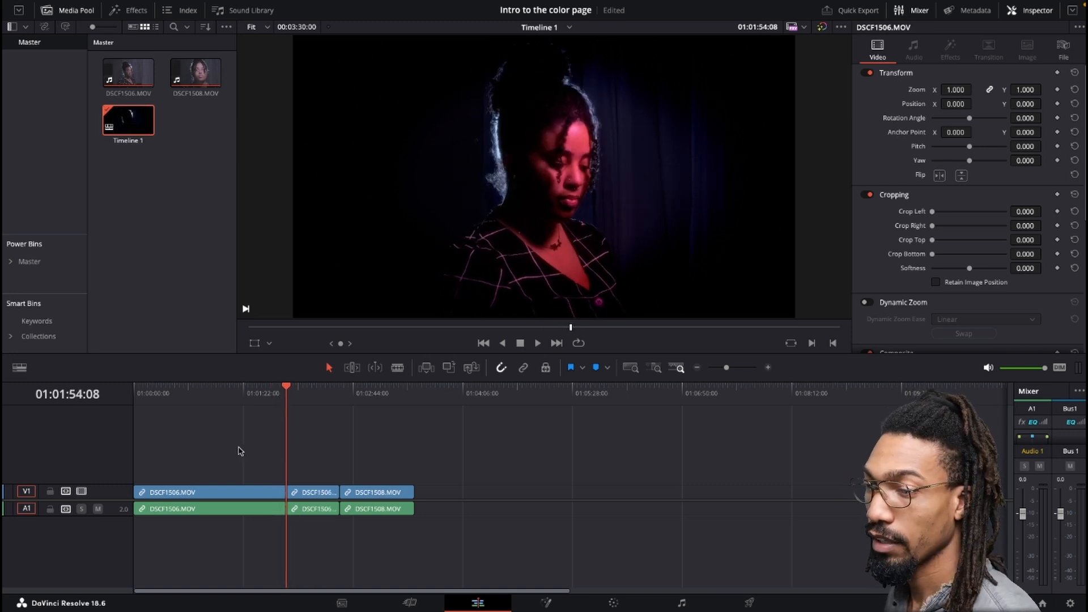
drag(244, 454, 266, 527)
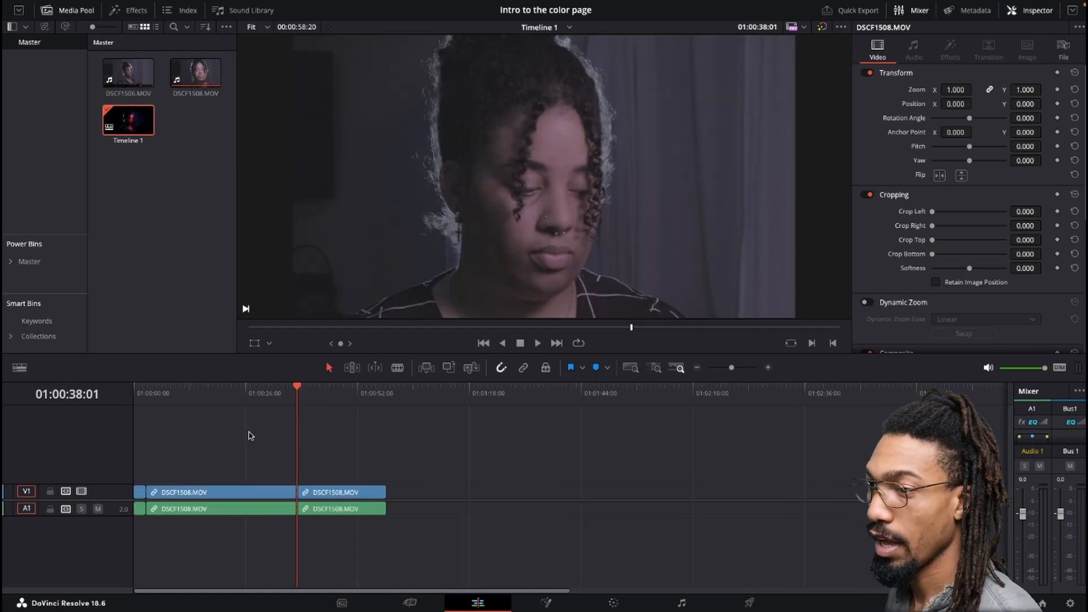
drag(247, 430, 267, 512)
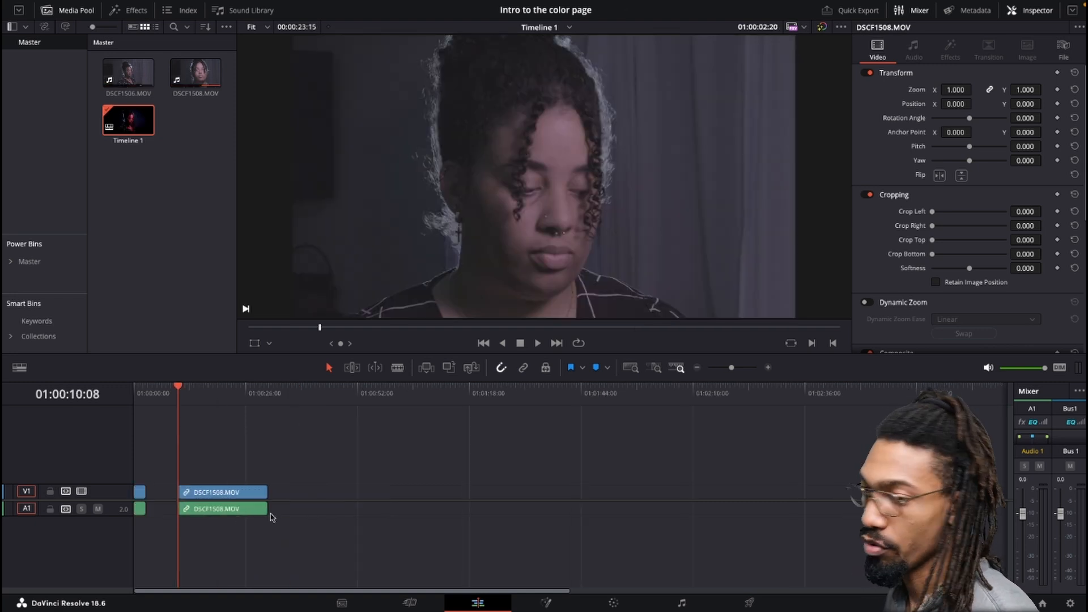
scroll(153, 434, up, 3)
Grab a still of the graded first clip at 01:00:01:13 into the Color page's gallery.
drag(160, 400, 153, 401)
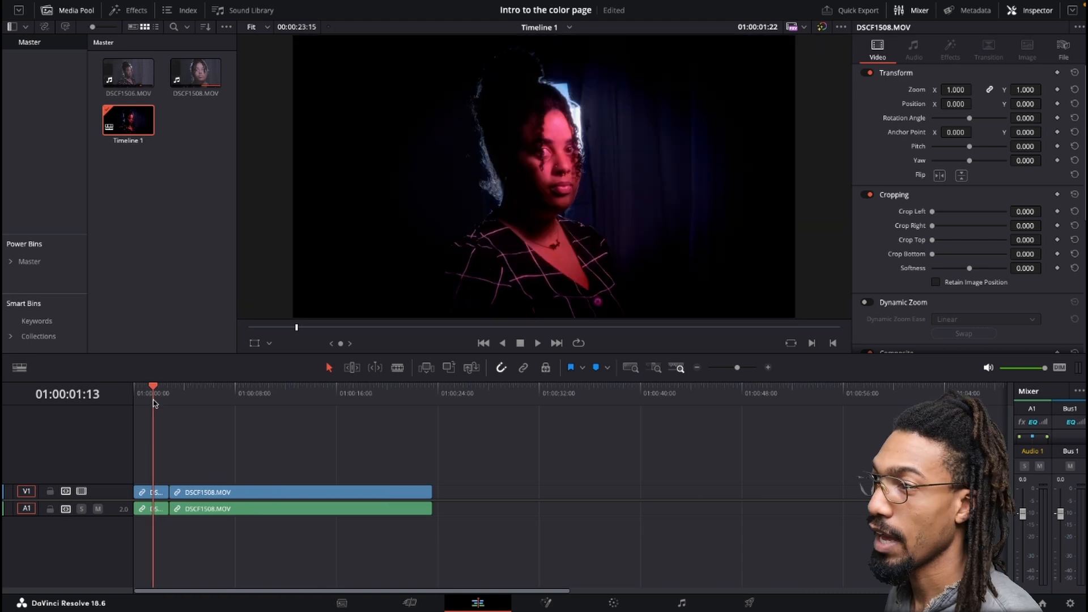
click(613, 602)
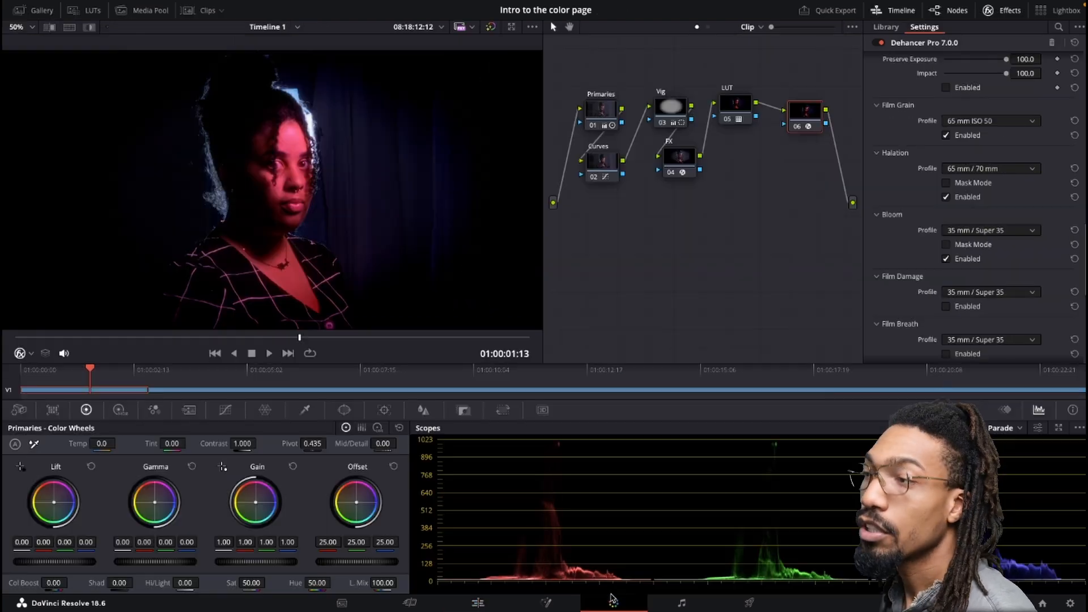
click(17, 8)
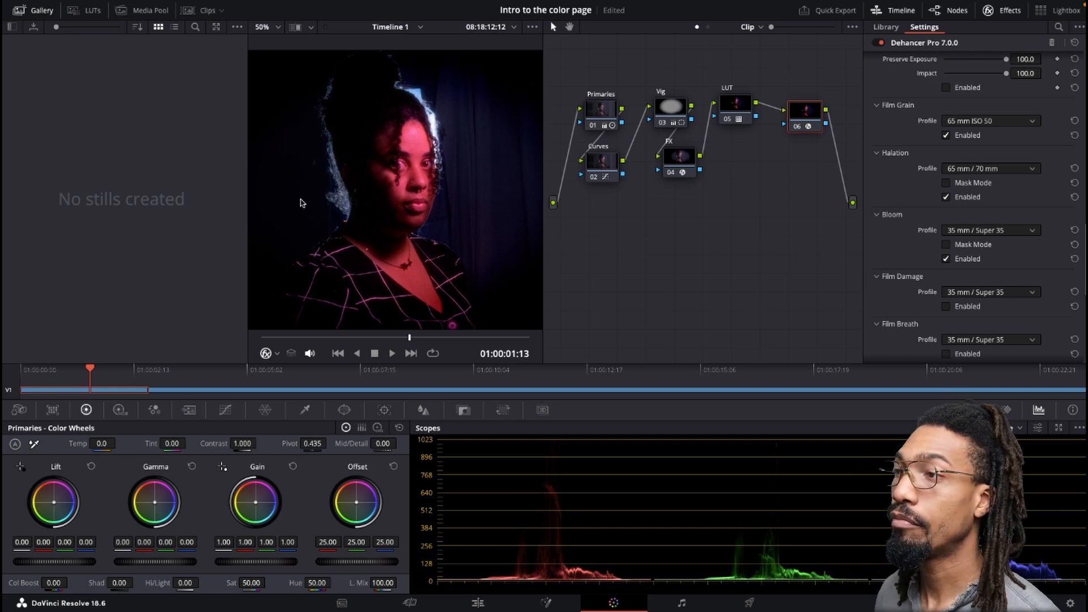
right_click(378, 168)
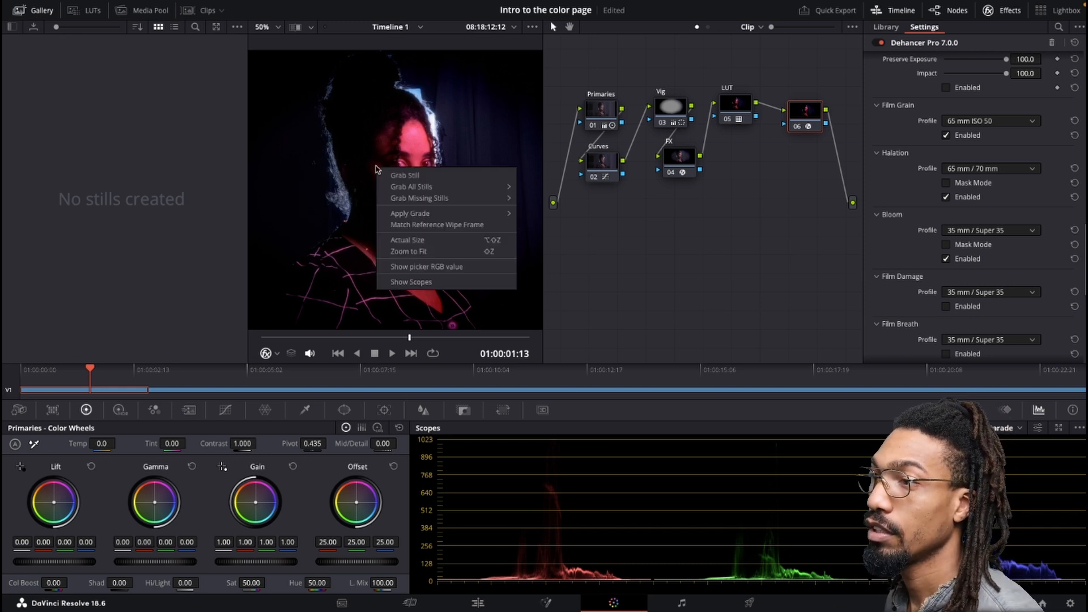
click(391, 176)
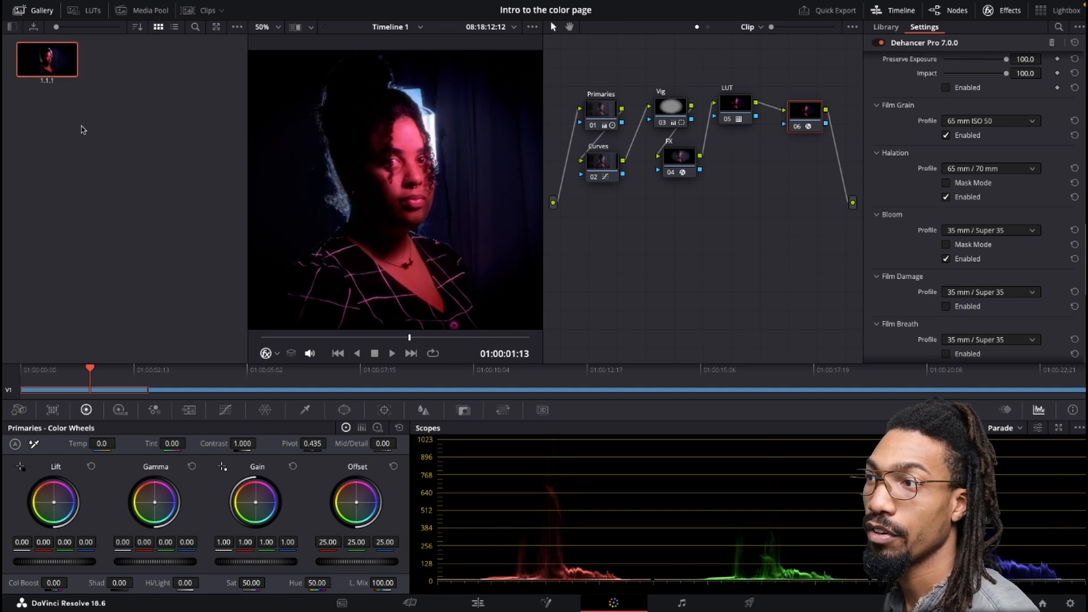
right_click(54, 61)
click(191, 57)
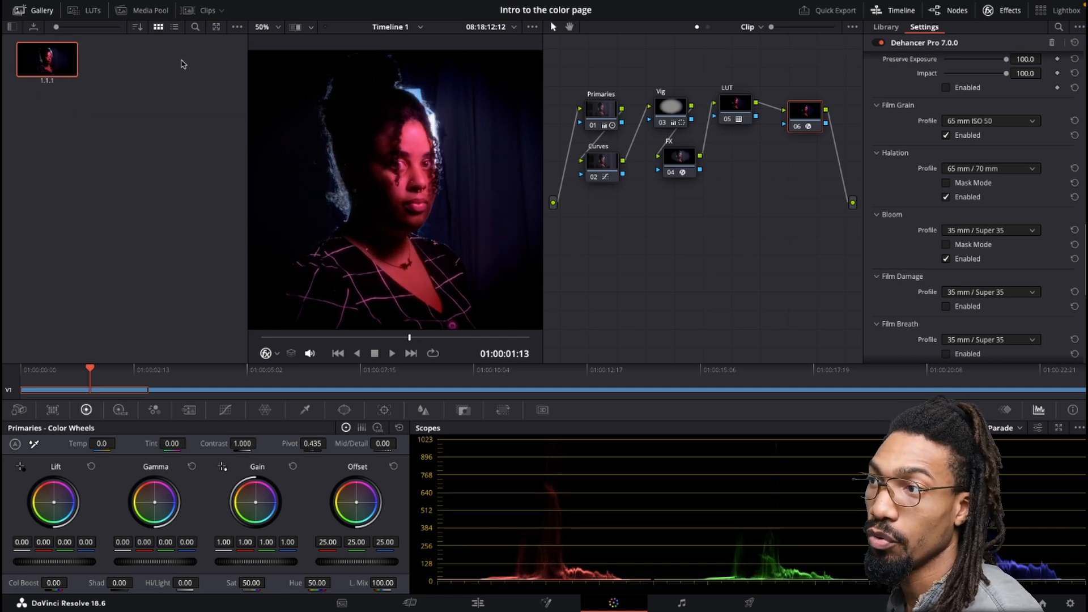
right_click(64, 55)
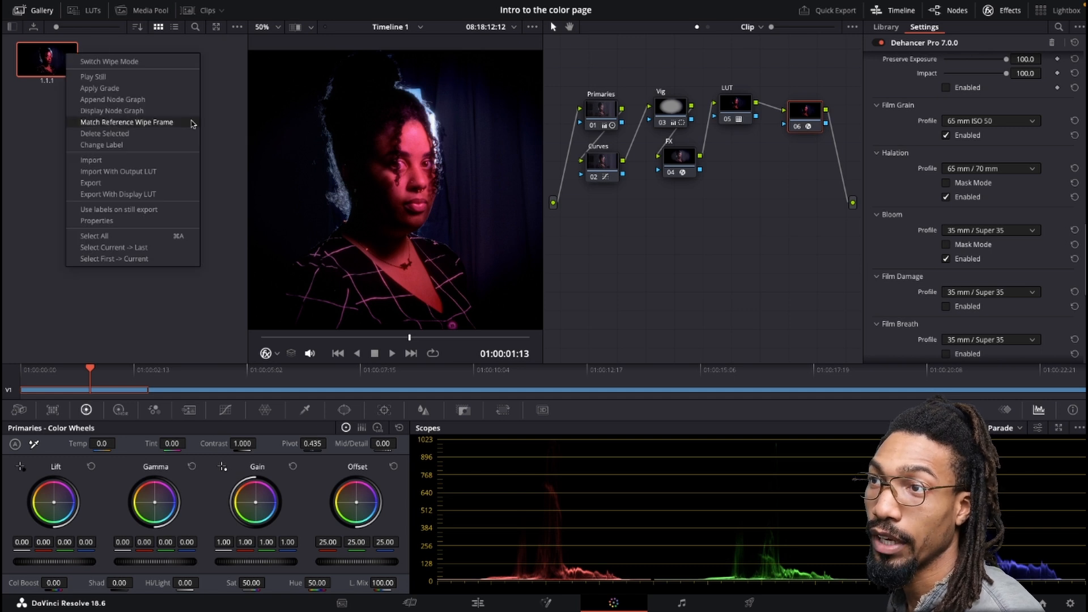
click(202, 269)
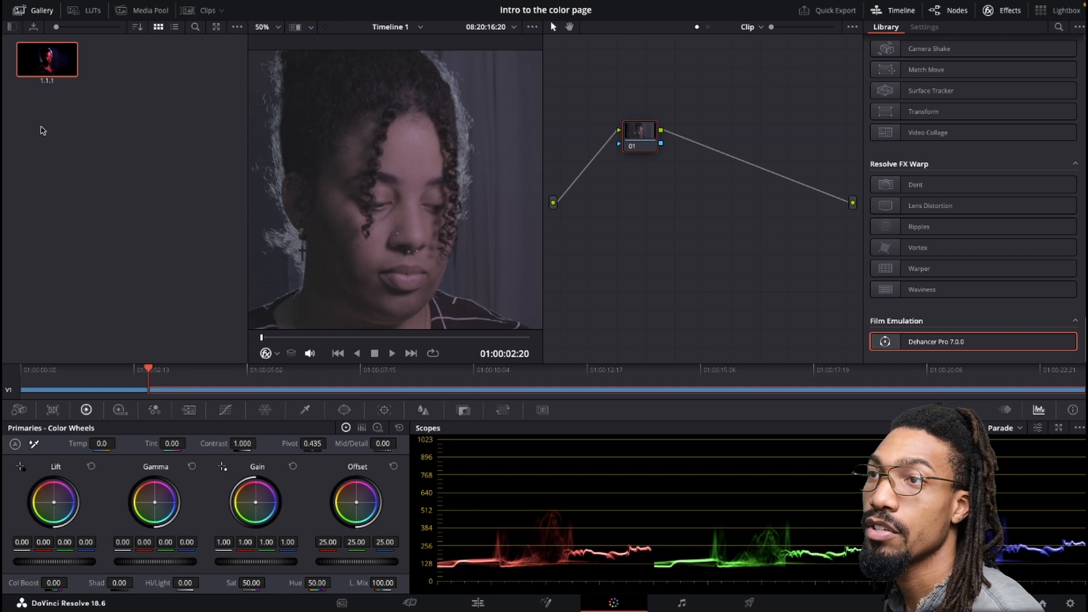
Apply the grade from the gallery still to the second clip, DSCF1508.MOV.
right_click(48, 69)
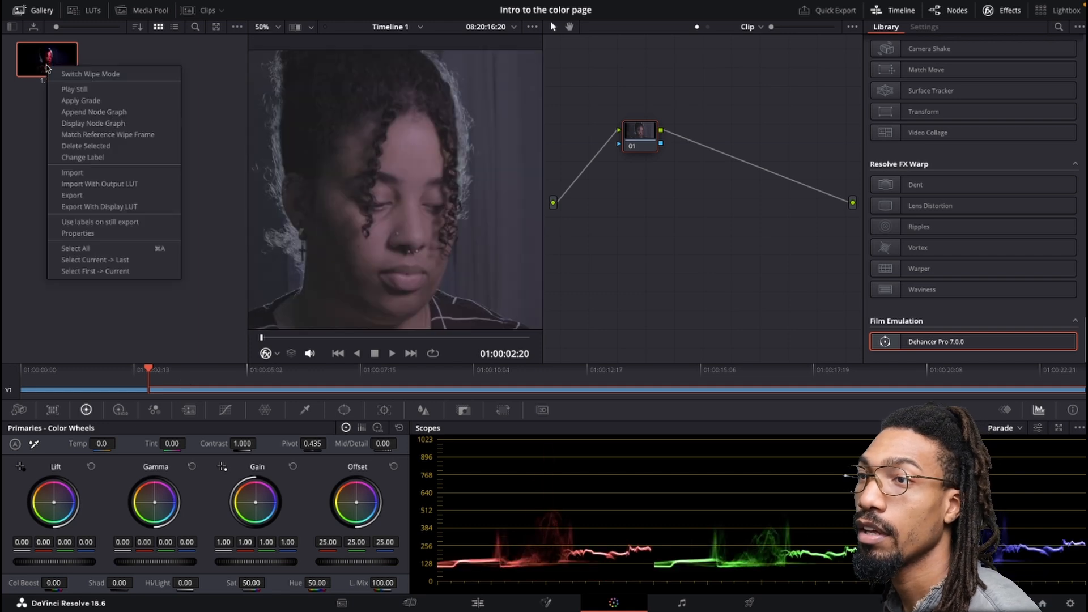
click(81, 100)
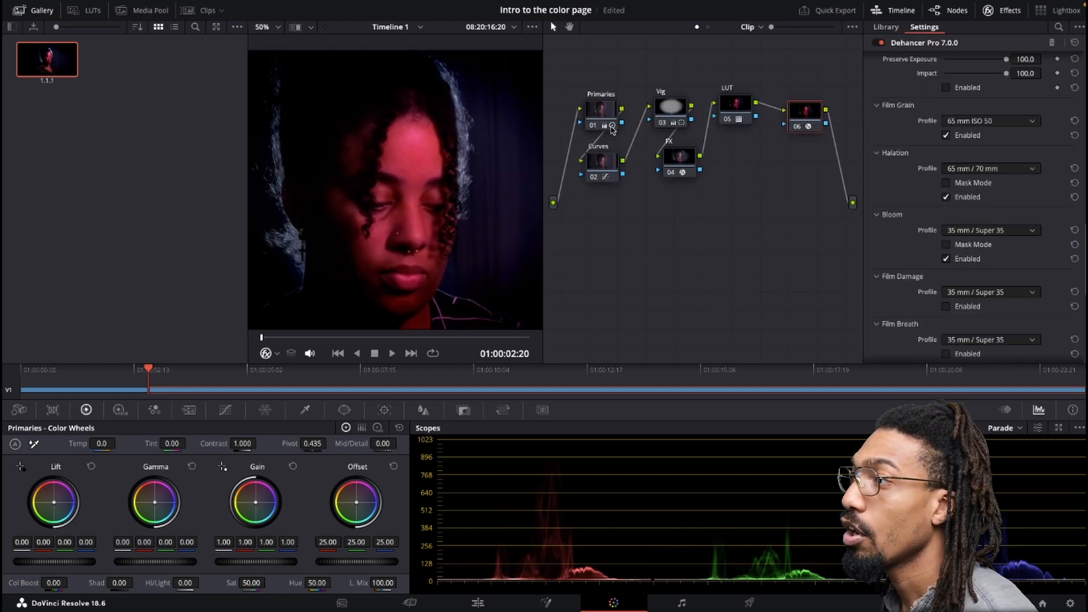
click(598, 117)
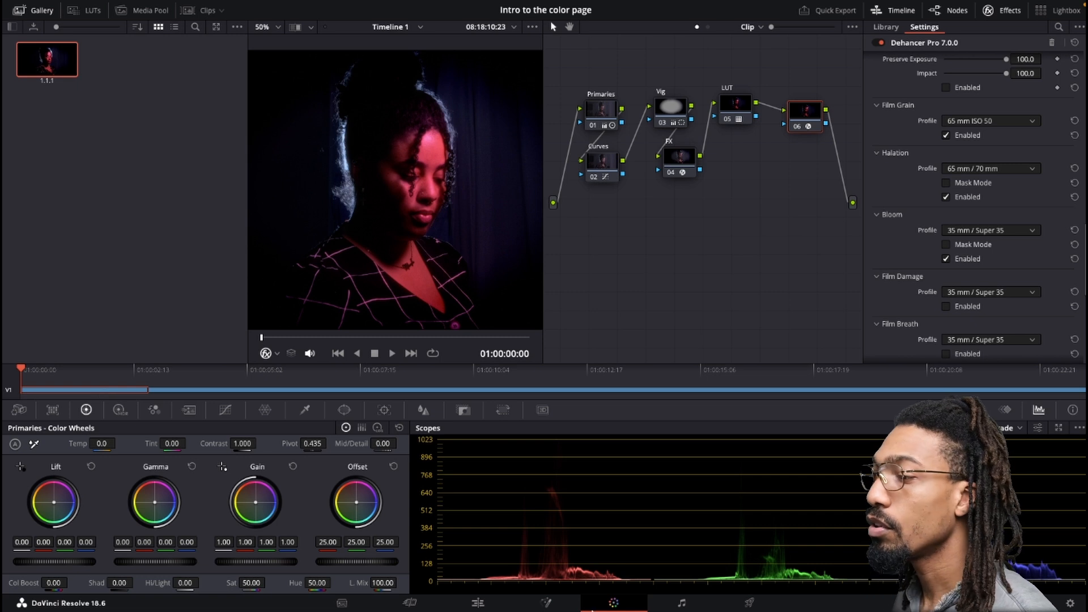
Return to the Edit page and scrub through both graded clips from the start to 01:00:09:10.
click(466, 604)
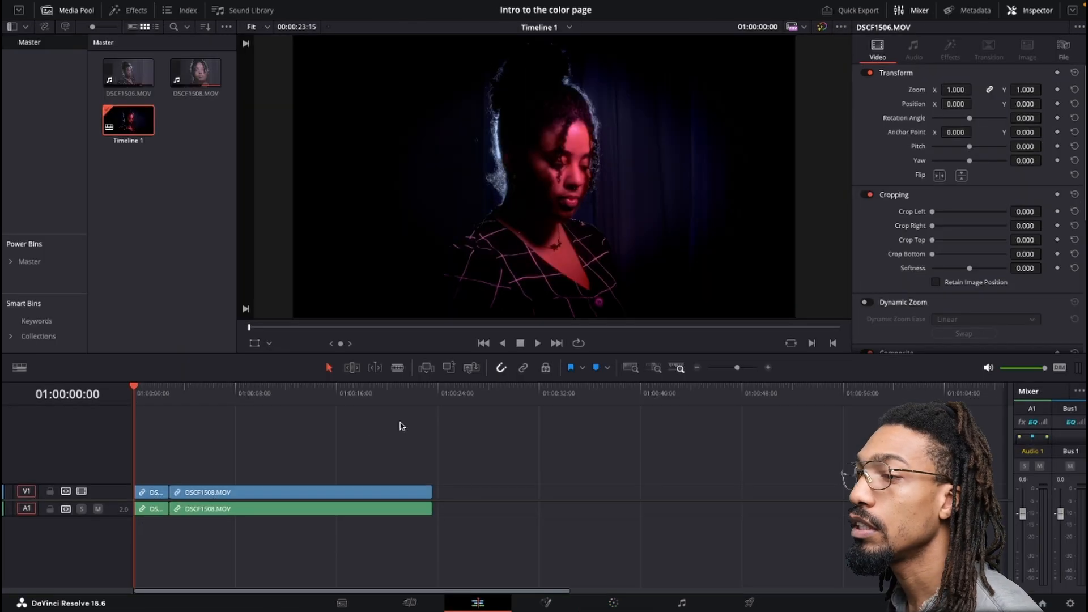
scroll(170, 402, up, 5)
drag(200, 413, 772, 434)
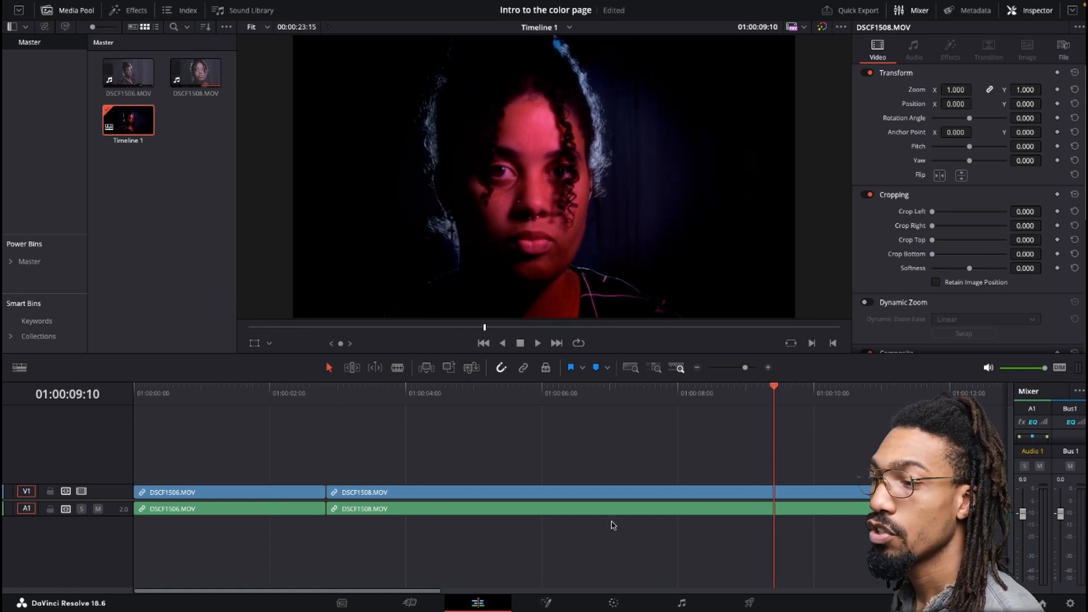
On the Color page, disable node 06, Vig and Curves in the second clip's grade, fit the whole frame, and hide the gallery.
click(613, 603)
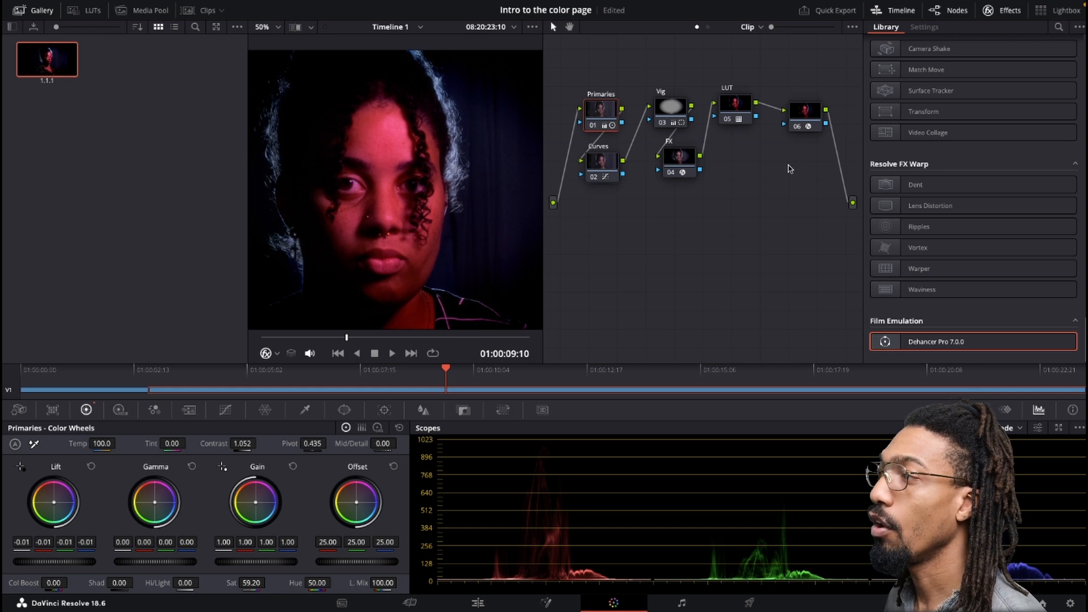
click(798, 127)
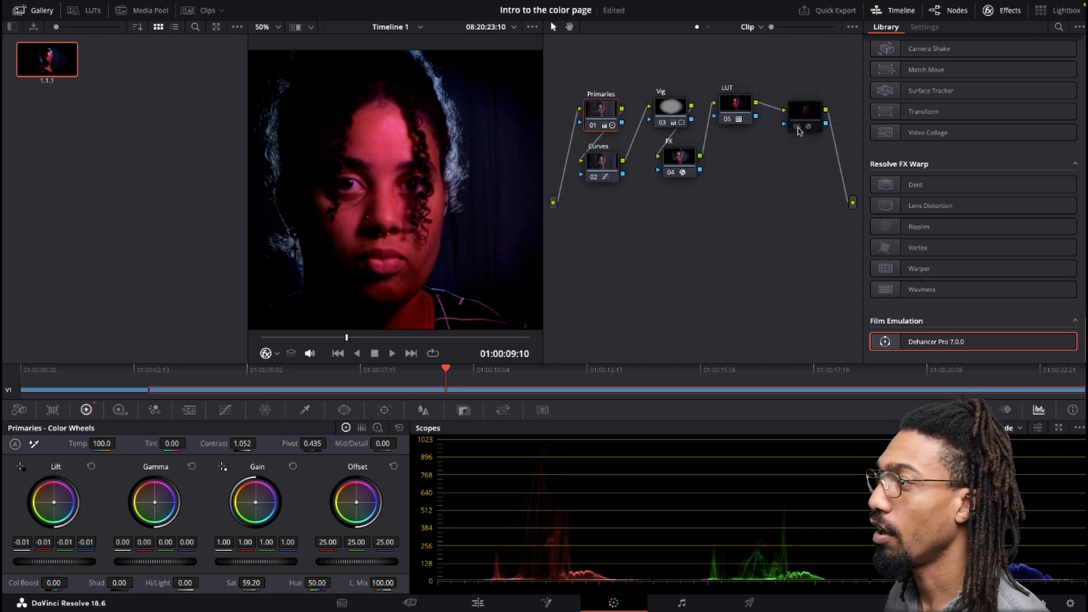
click(661, 123)
scroll(259, 138, down, 2)
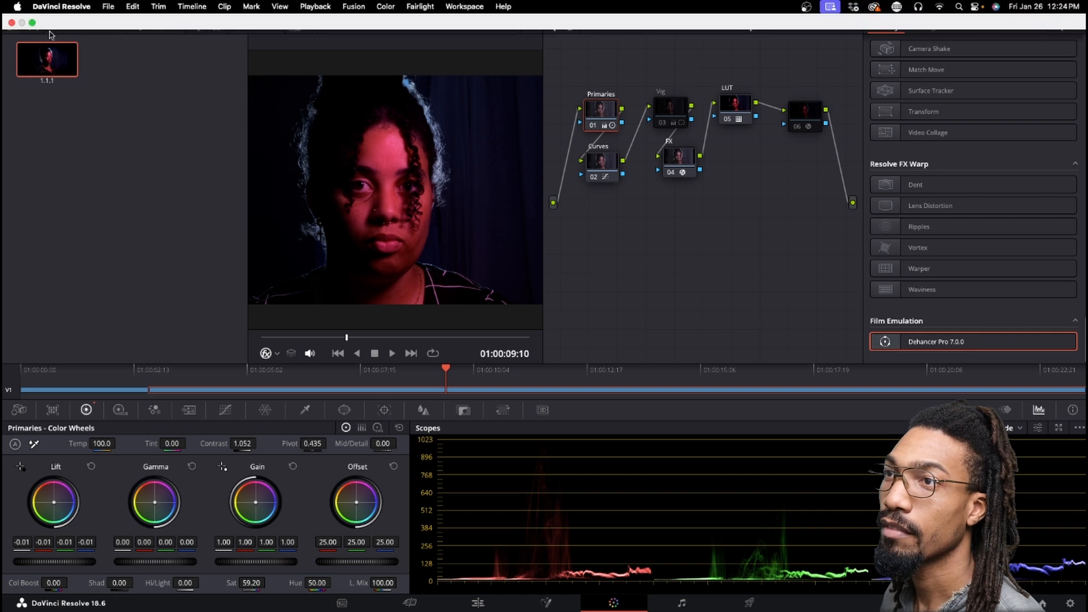
click(20, 11)
drag(597, 168, 628, 173)
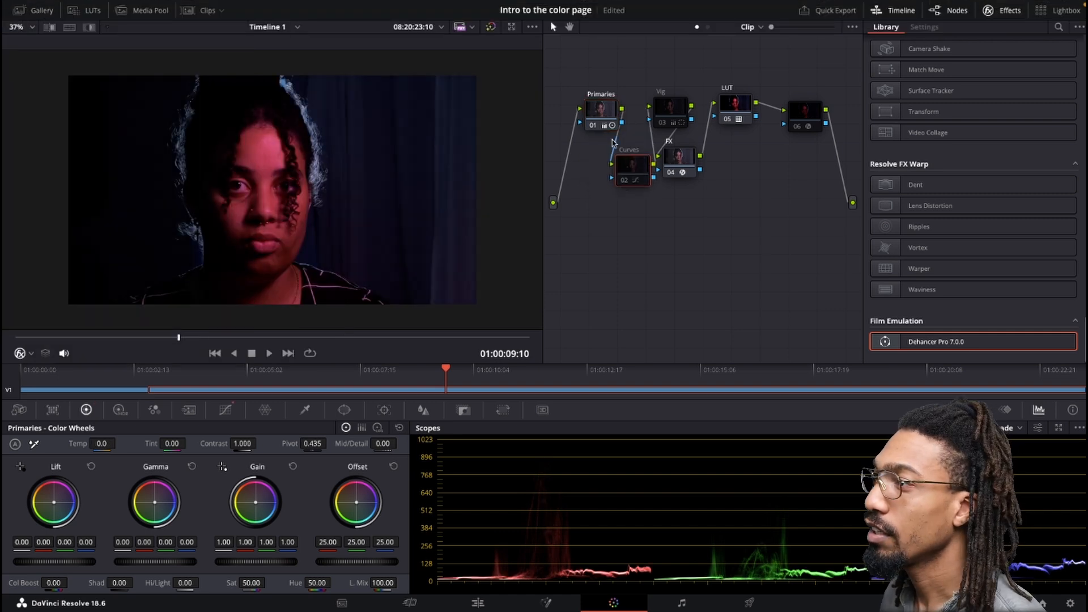
Toggle the Primaries node off and on to compare its effect, and re-enable the Curves and Vig nodes.
click(592, 126)
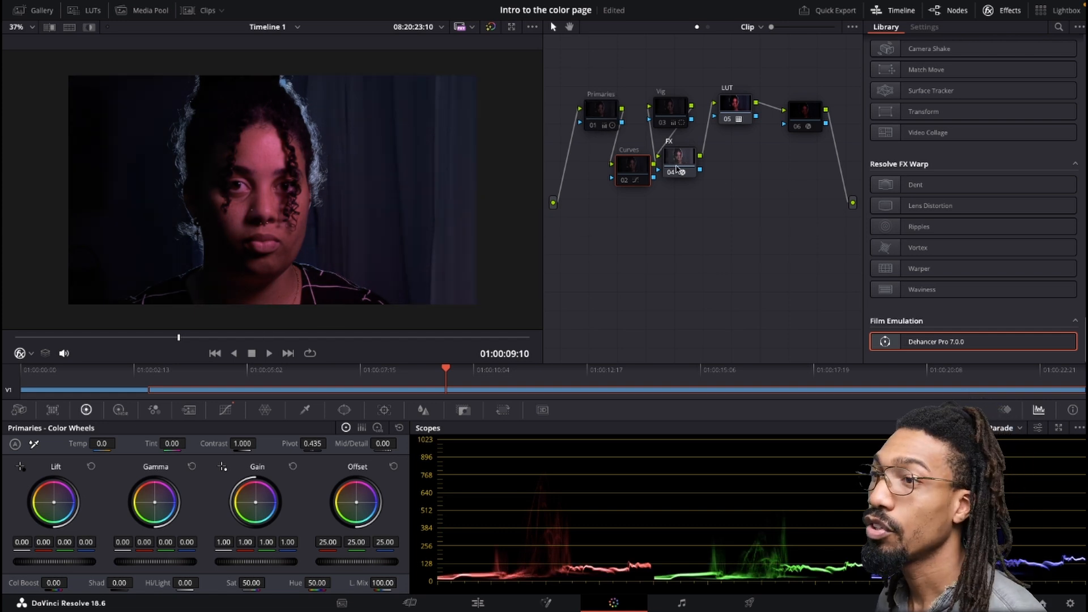
click(590, 126)
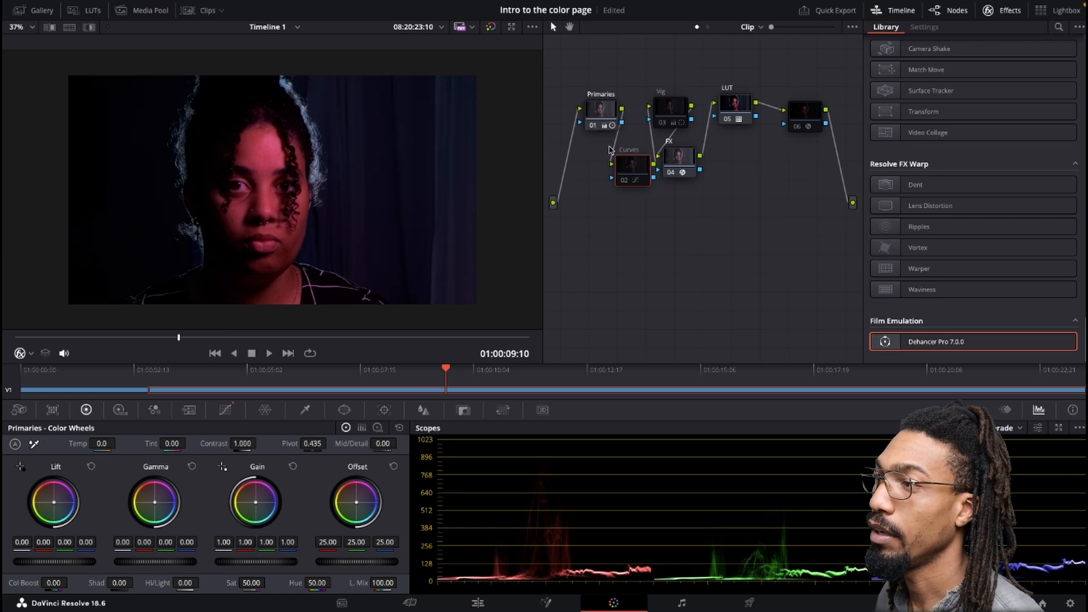
click(664, 122)
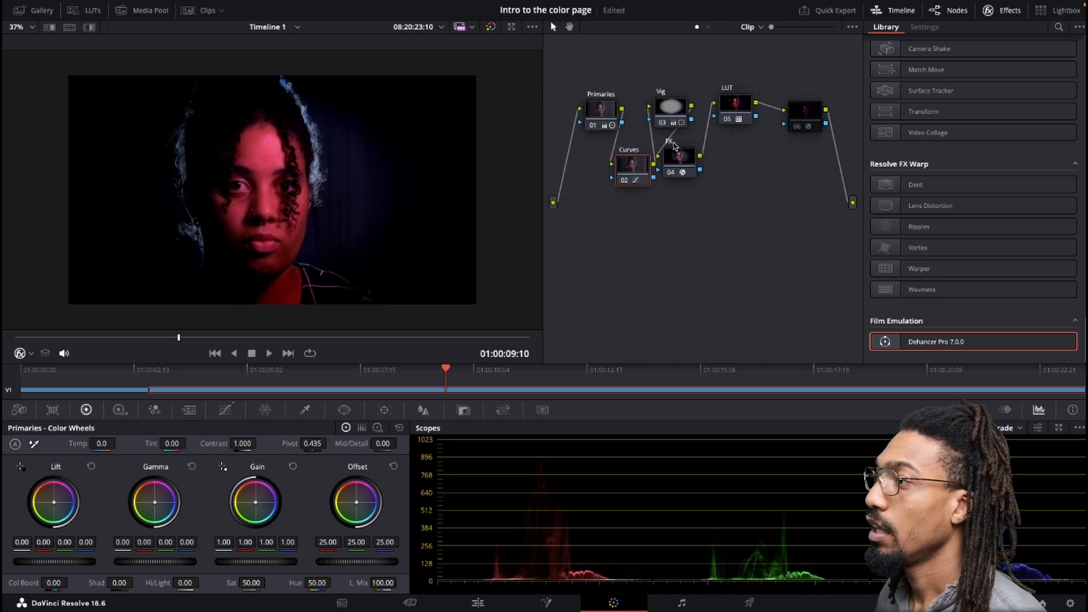